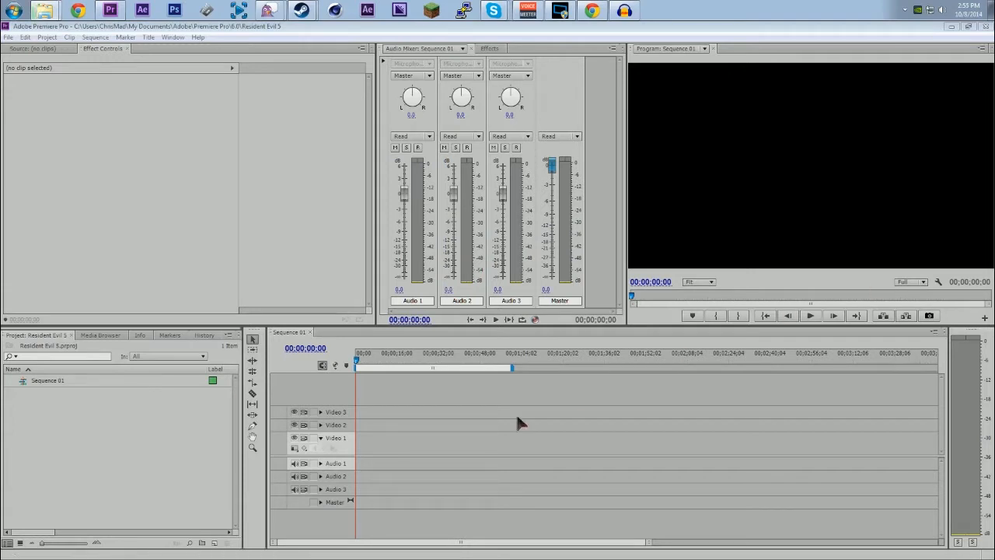
# Step: Import the footage folders 3 and 4 into the project and inspect the contents of bin 3
pyautogui.moveTo(163, 481); pyautogui.dragTo(163, 482)
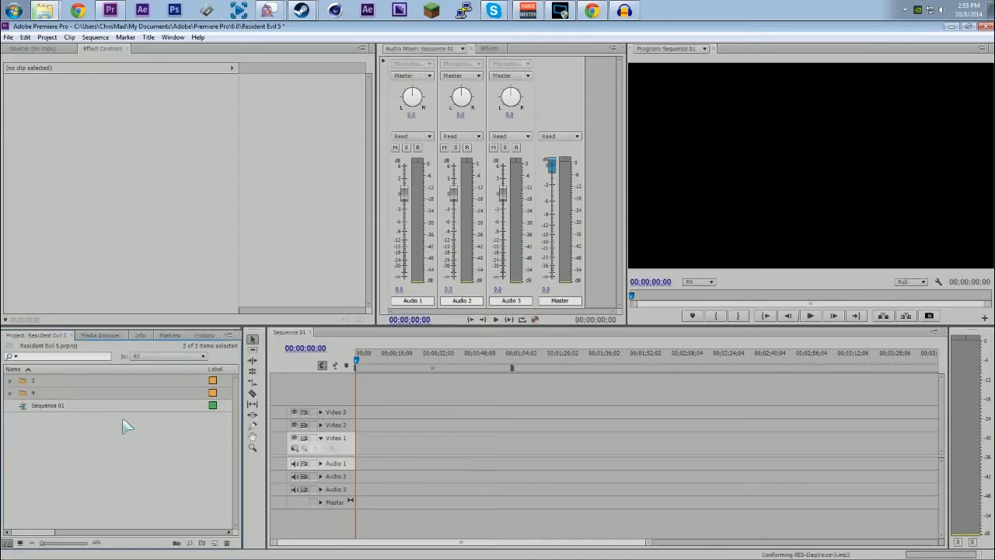
pyautogui.click(10, 381)
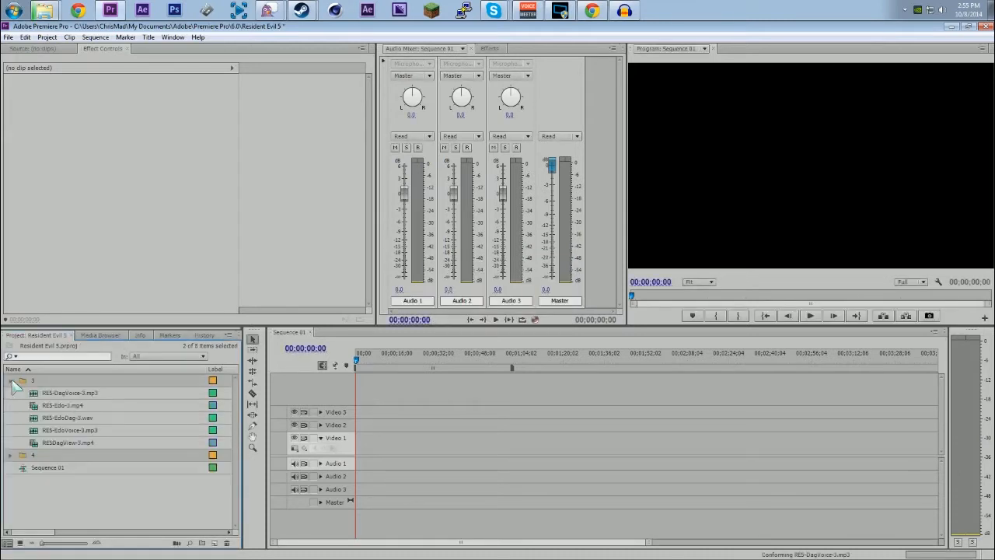
pyautogui.click(11, 381)
pyautogui.click(11, 381)
pyautogui.click(10, 381)
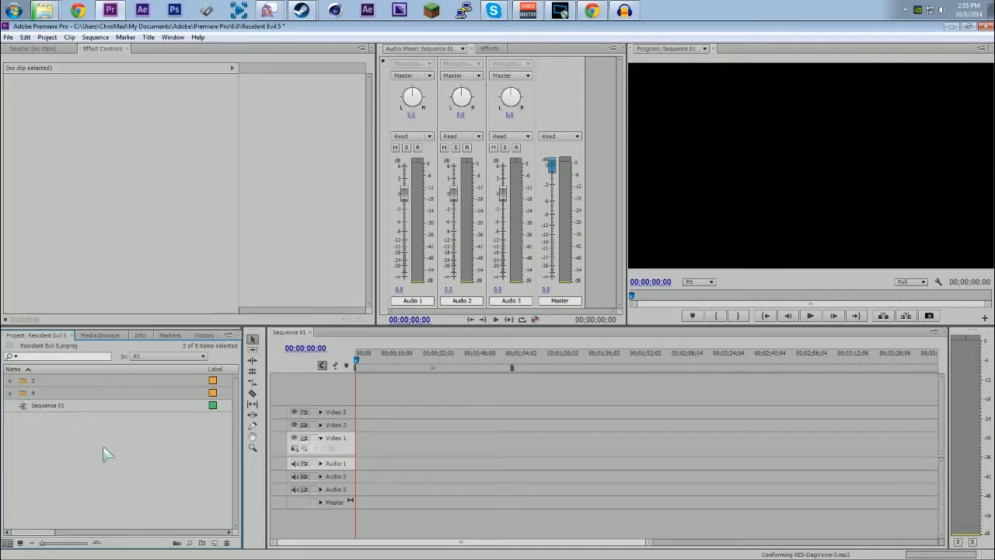
pyautogui.click(115, 481)
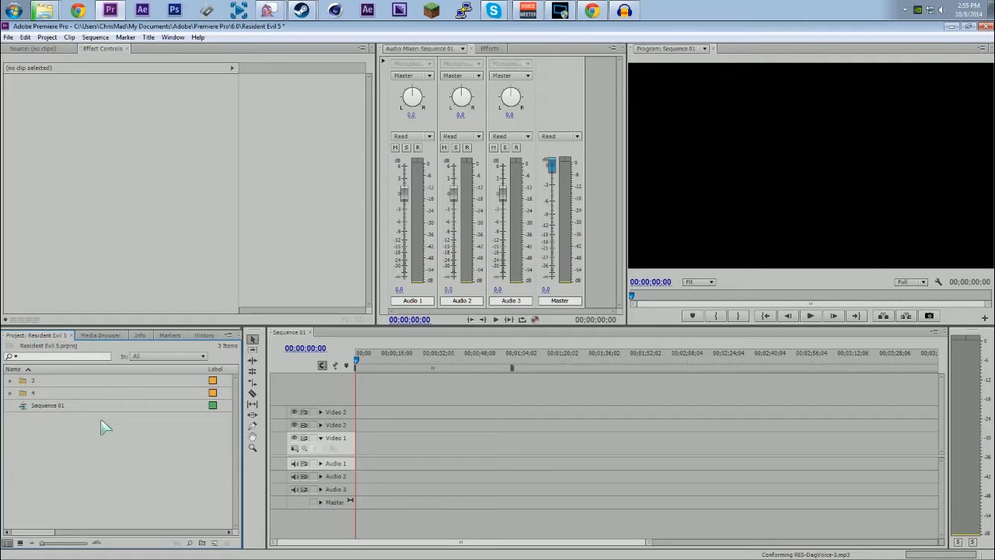
# Step: Place RE5-Edo-3.mp4 and RE5-EdoVoice-3.mp3 from bin 3 onto the Sequence 01 timeline
pyautogui.click(10, 380)
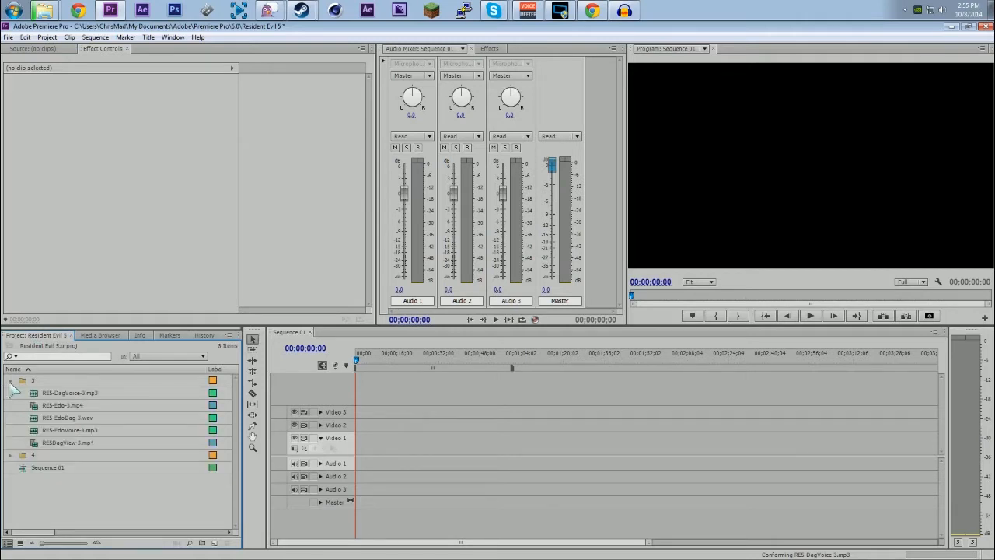
pyautogui.click(45, 433)
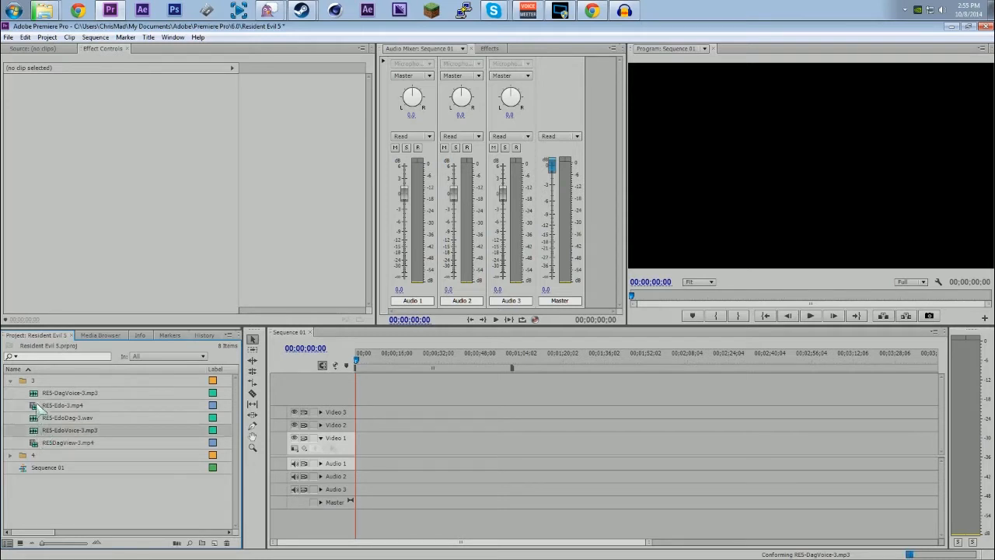
pyautogui.click(38, 405)
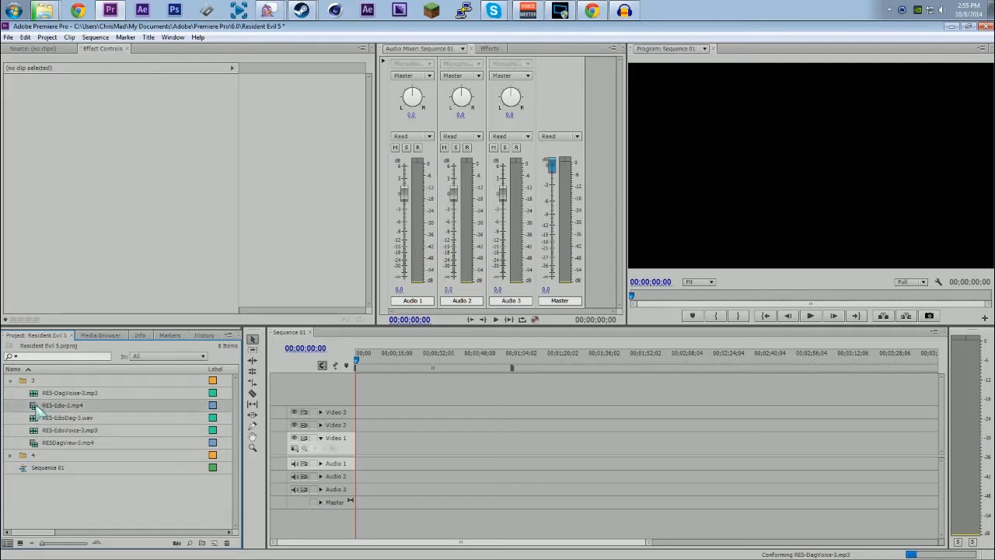
pyautogui.moveTo(38, 405); pyautogui.dragTo(361, 426)
pyautogui.moveTo(44, 429); pyautogui.dragTo(420, 515)
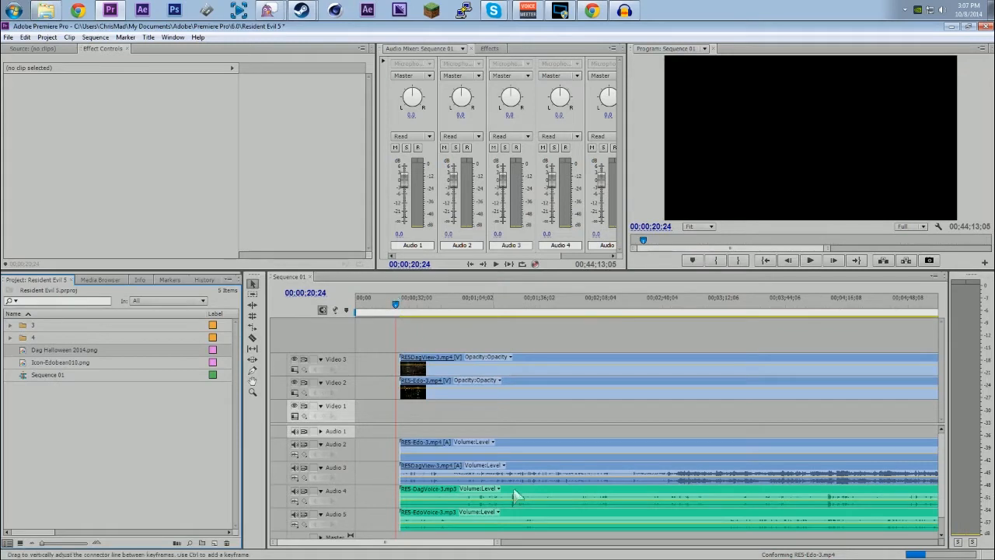
# Step: Scrub to the start of the clips at 00;00;22;13 and mute the Audio 2 and Audio 3 tracks
pyautogui.moveTo(497, 543)
pyautogui.mouseDown()
pyautogui.moveTo(486, 543)
pyautogui.moveTo(504, 544)
pyautogui.mouseUp()
pyautogui.click(397, 305)
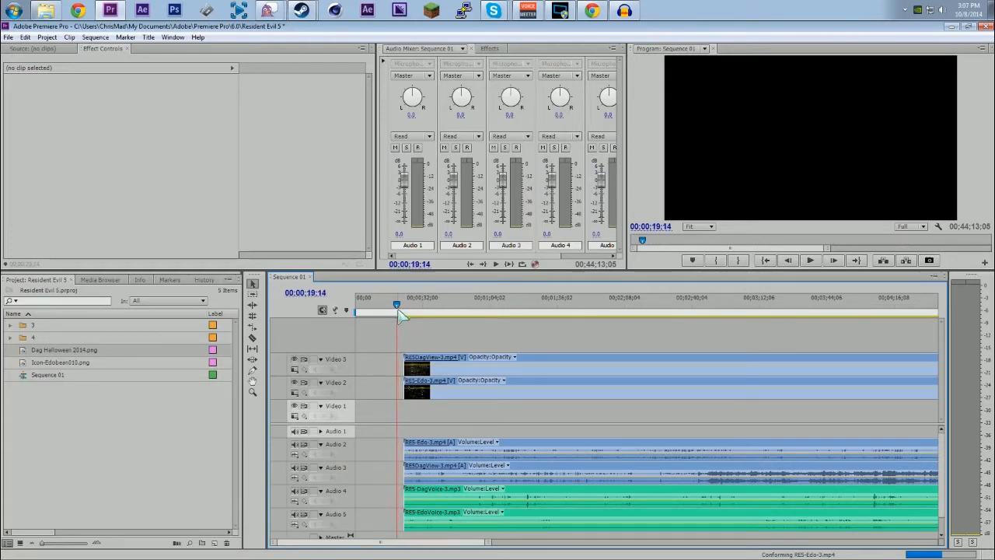
pyautogui.click(400, 309)
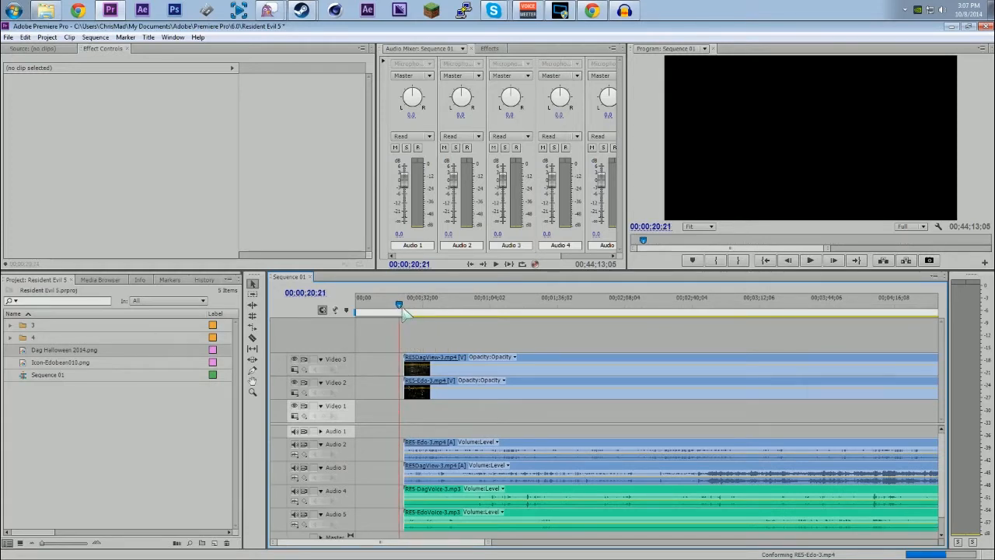
pyautogui.click(413, 308)
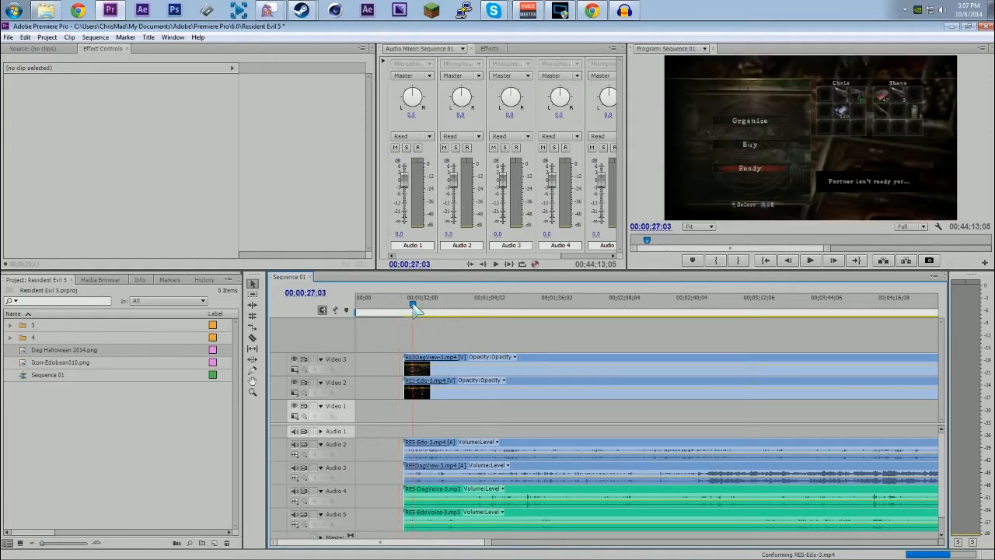
pyautogui.click(402, 307)
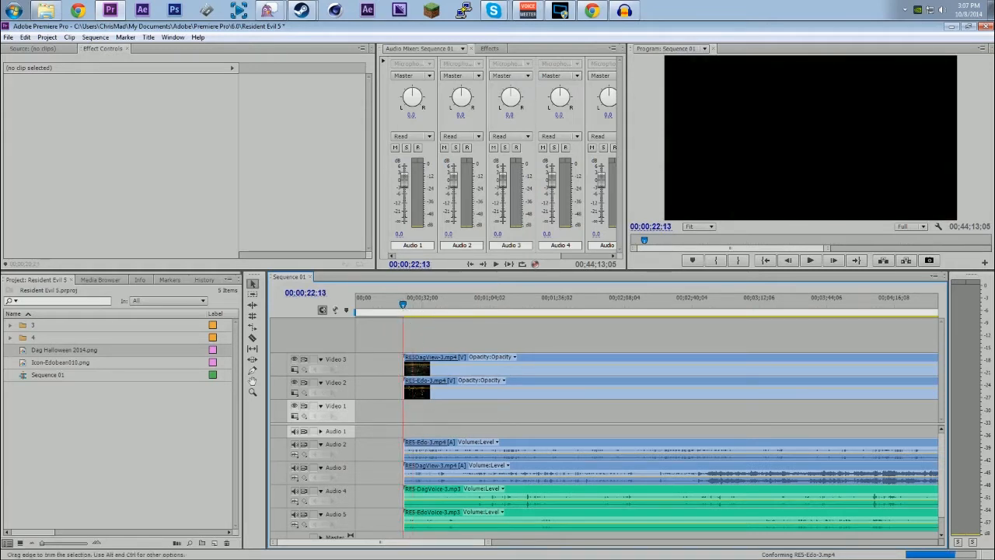
pyautogui.click(295, 445)
pyautogui.click(294, 468)
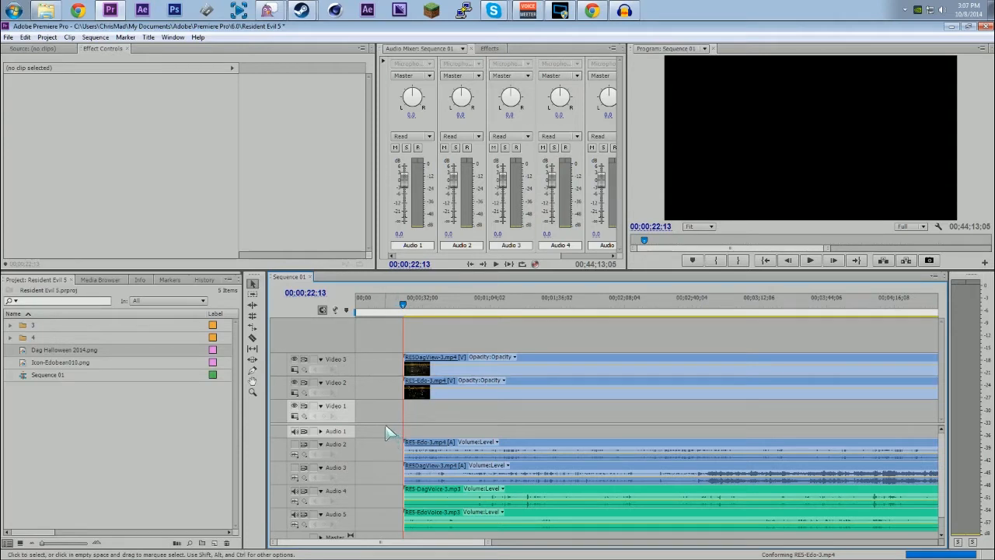
# Step: Move RE5DagView-3.mp4 on Video 3 to start at 00;03;11;06 and play back its sync with the voice audio
pyautogui.moveTo(490, 543); pyautogui.dragTo(404, 544)
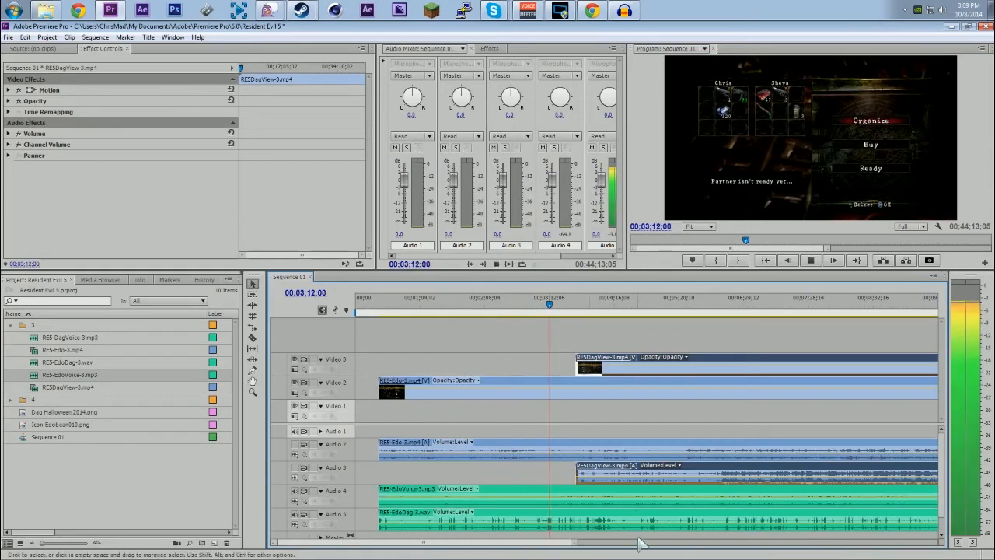
pyautogui.click(537, 307)
pyautogui.moveTo(538, 308); pyautogui.dragTo(534, 308)
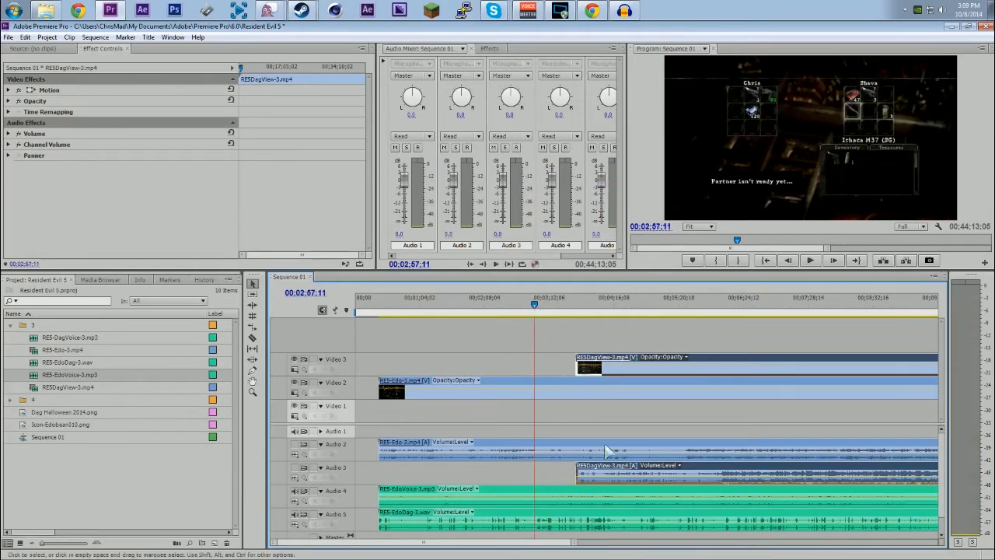
pyautogui.moveTo(575, 544); pyautogui.dragTo(542, 546)
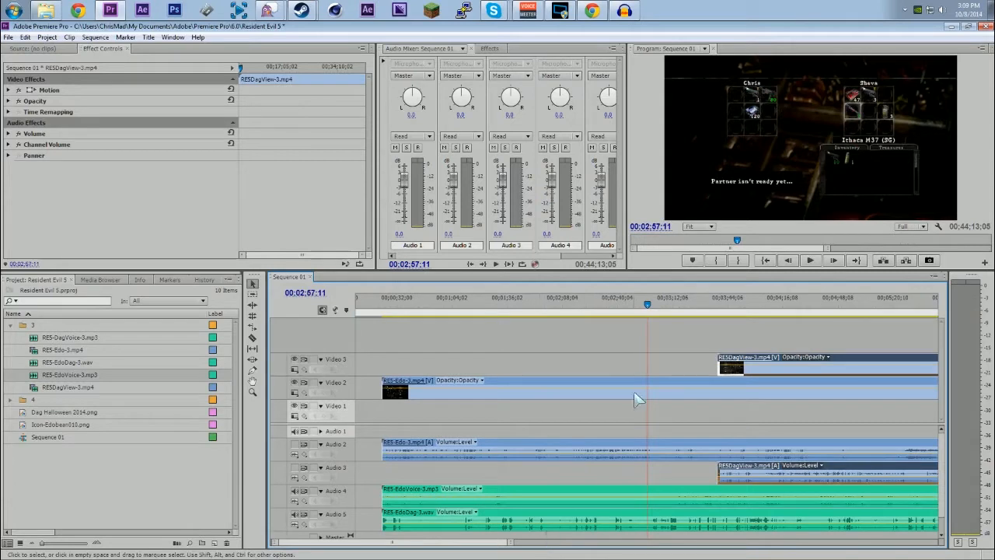
pyautogui.moveTo(511, 544); pyautogui.dragTo(477, 545)
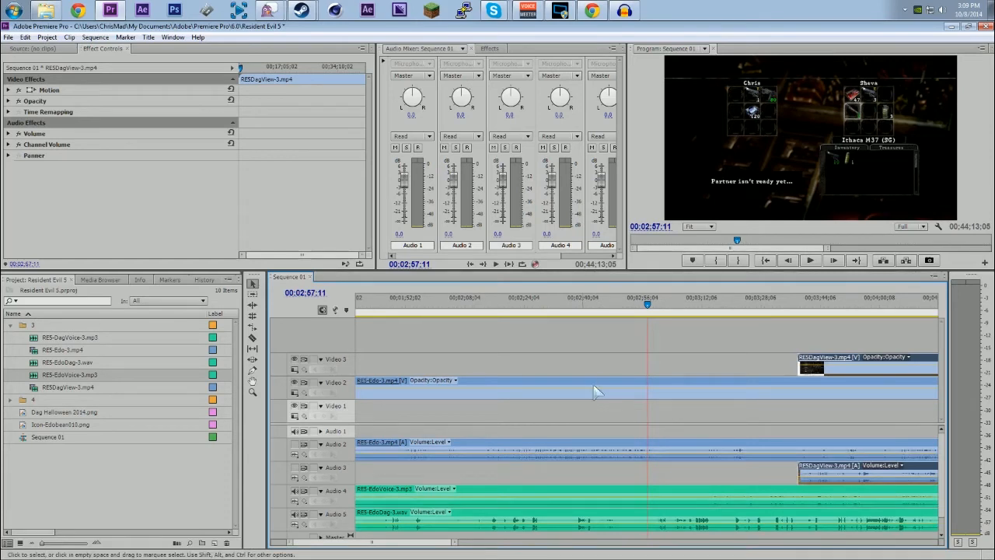
pyautogui.click(664, 308)
pyautogui.click(658, 307)
pyautogui.press('space')
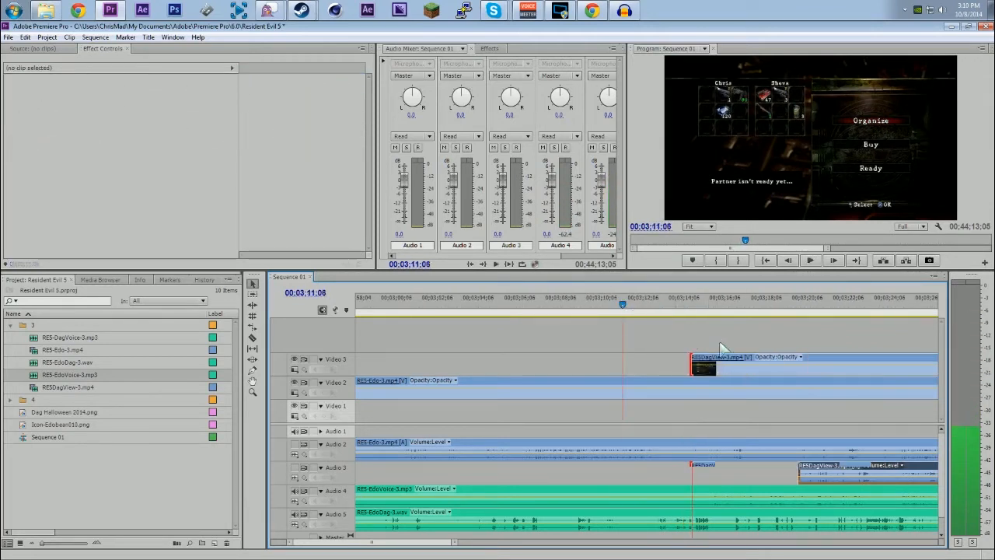
pyautogui.moveTo(717, 363); pyautogui.dragTo(650, 362)
pyautogui.press('space')
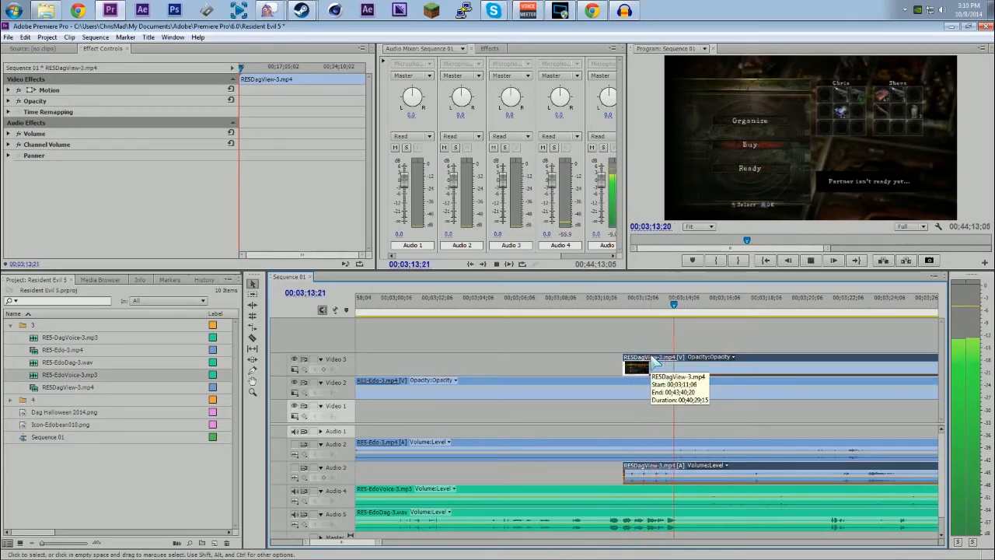
pyautogui.press('space')
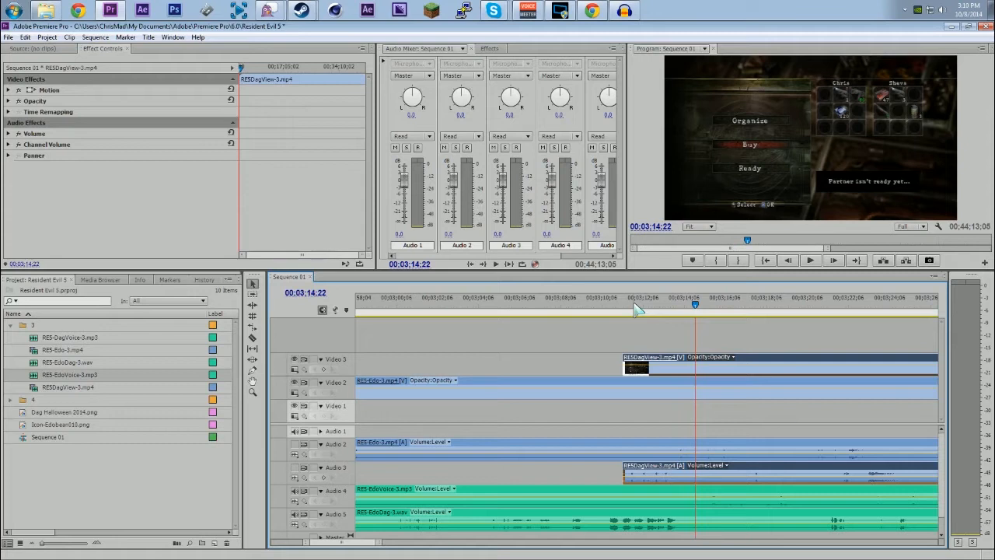
# Step: Hide and lock the Video 3 track
pyautogui.moveTo(380, 545); pyautogui.dragTo(471, 546)
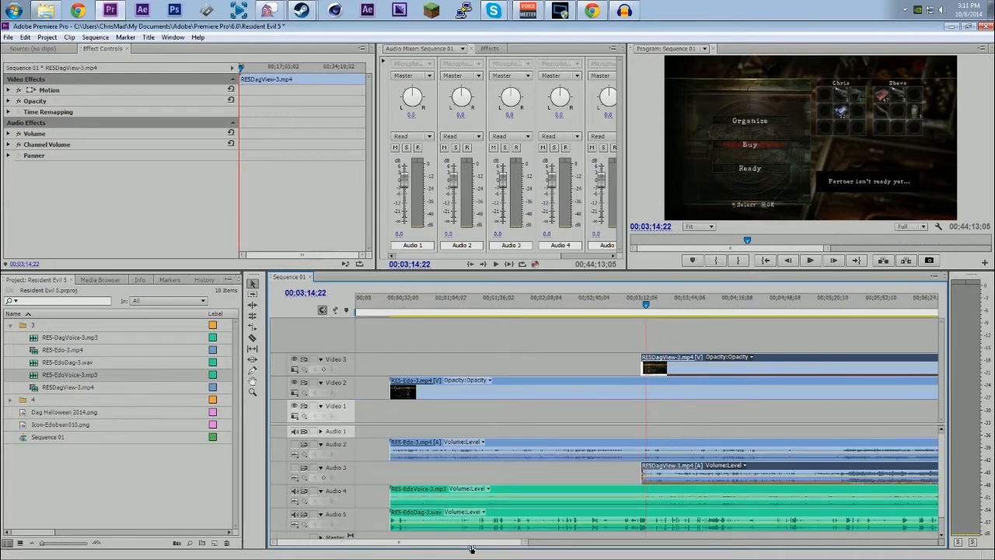
pyautogui.click(294, 360)
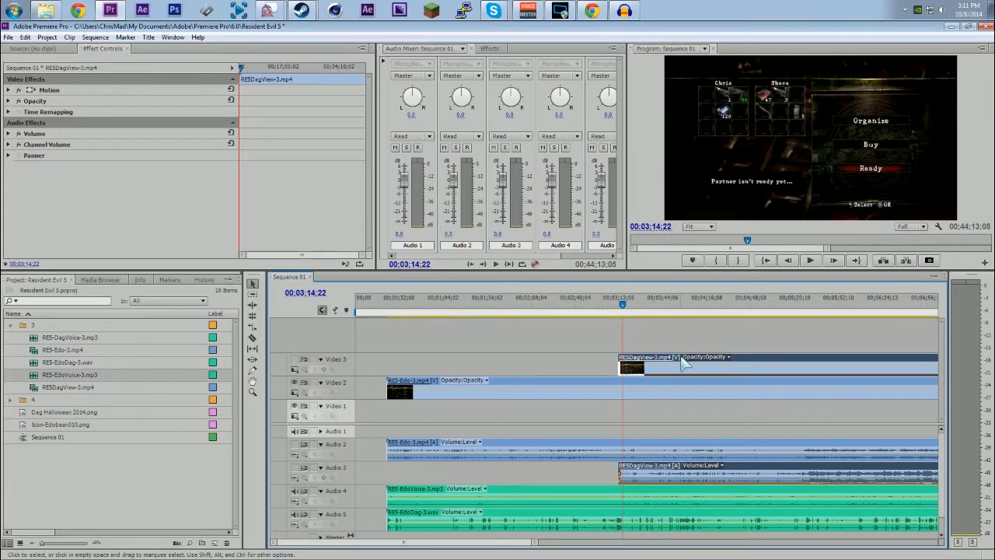
pyautogui.click(314, 360)
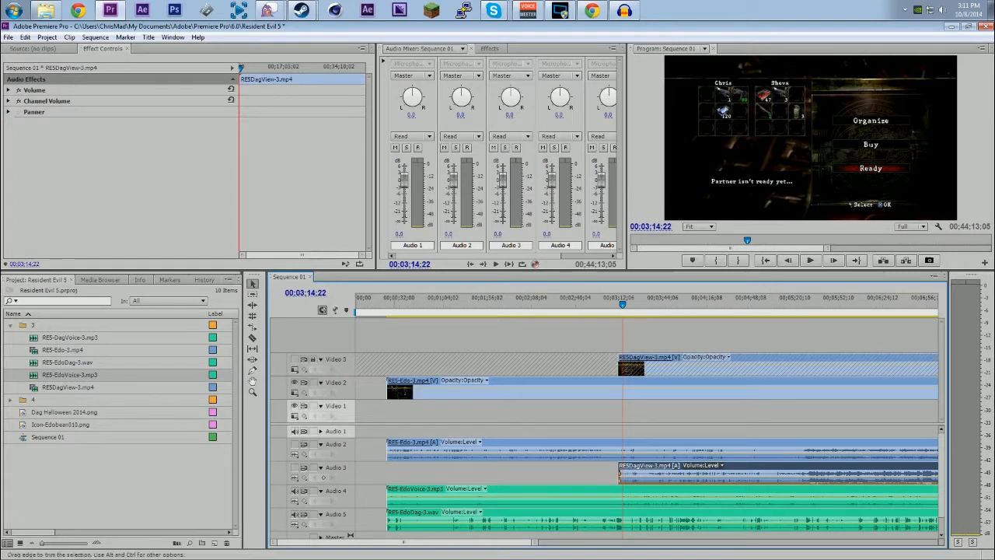
# Step: Trim the start of RE5-Edo-3.mp4 on Video 2 to about 00;03;17 and play back its sync with the voice audio
pyautogui.click(389, 389)
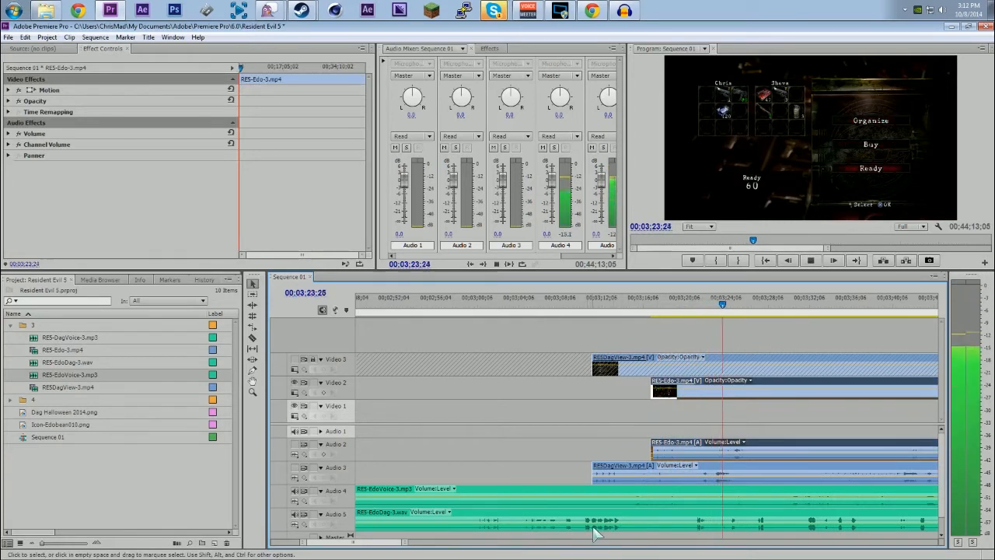
pyautogui.press('space')
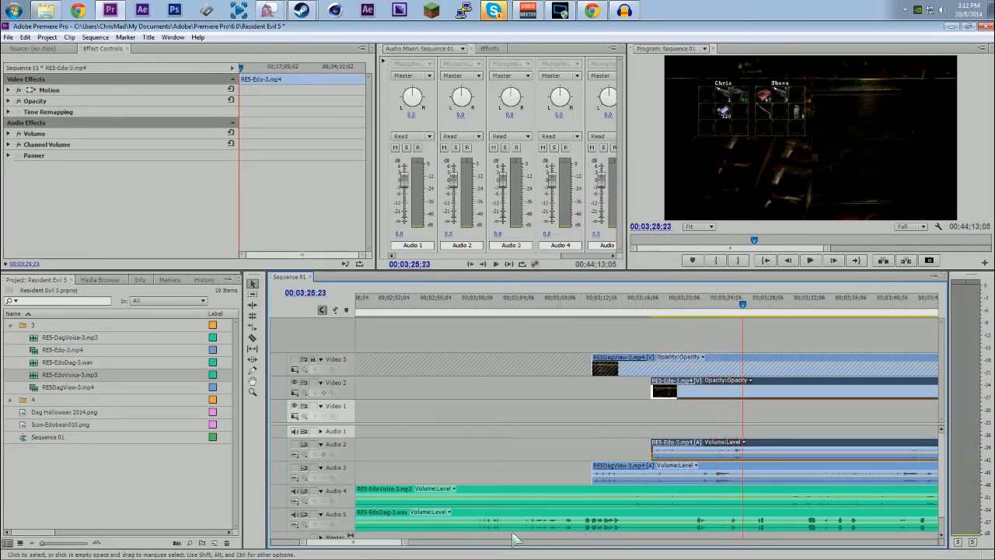
# Step: Make the Video 3 track visible and unlock it
pyautogui.moveTo(403, 542); pyautogui.dragTo(422, 543)
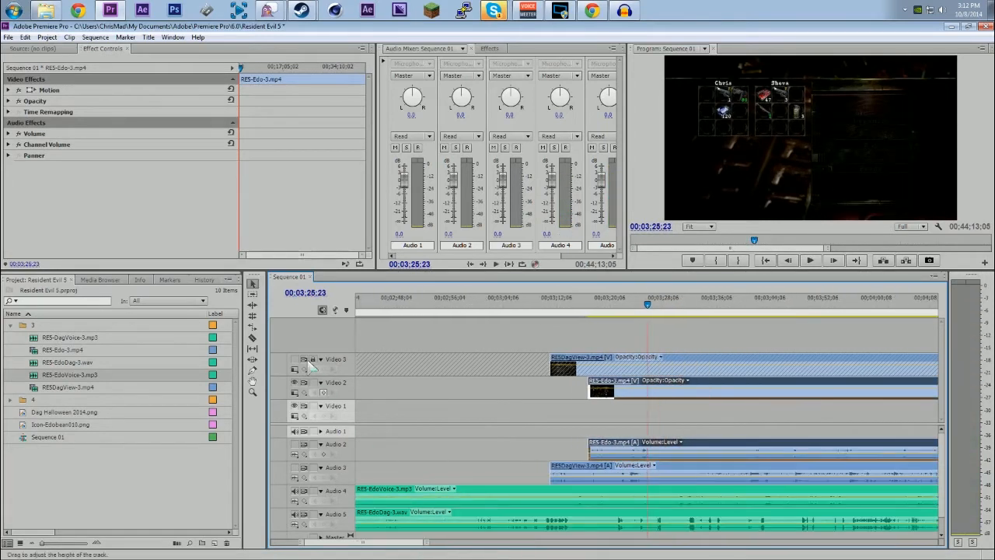
pyautogui.click(295, 360)
pyautogui.click(312, 361)
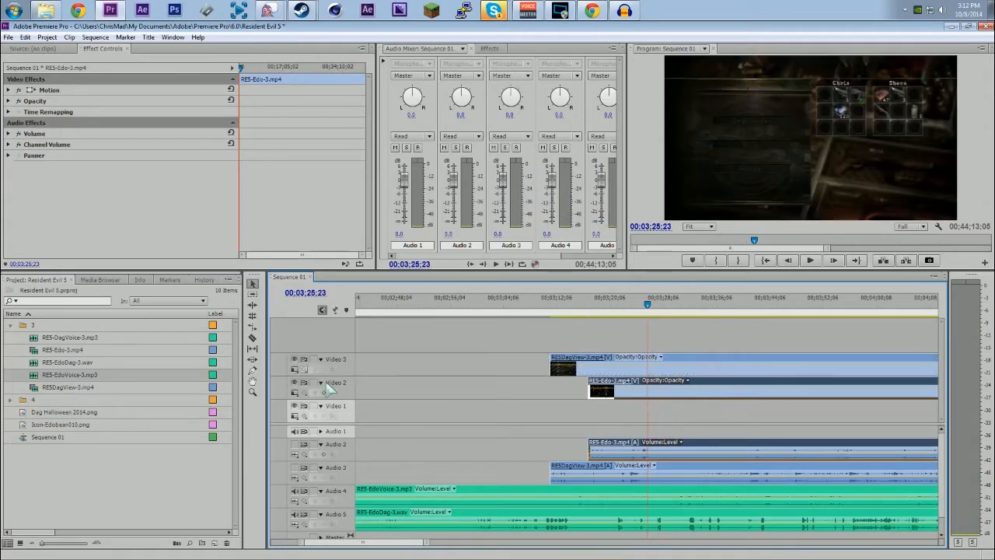
# Step: Extend the start of RE5DagView-3.mp4 slightly earlier and trim RE5-Edo-3.mp4 on Video 2 to the same starting point
pyautogui.moveTo(588, 381); pyautogui.dragTo(550, 382)
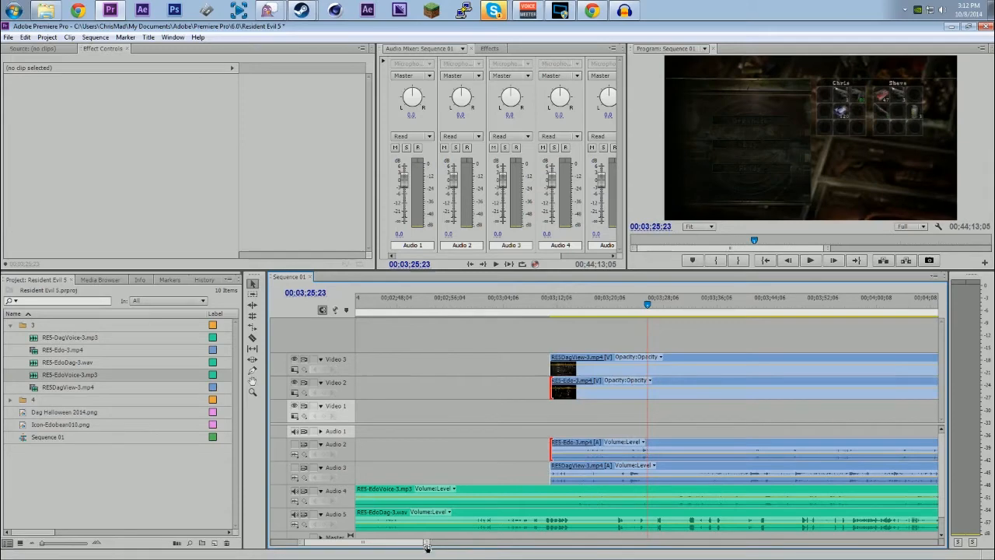
pyautogui.moveTo(426, 542); pyautogui.dragTo(572, 541)
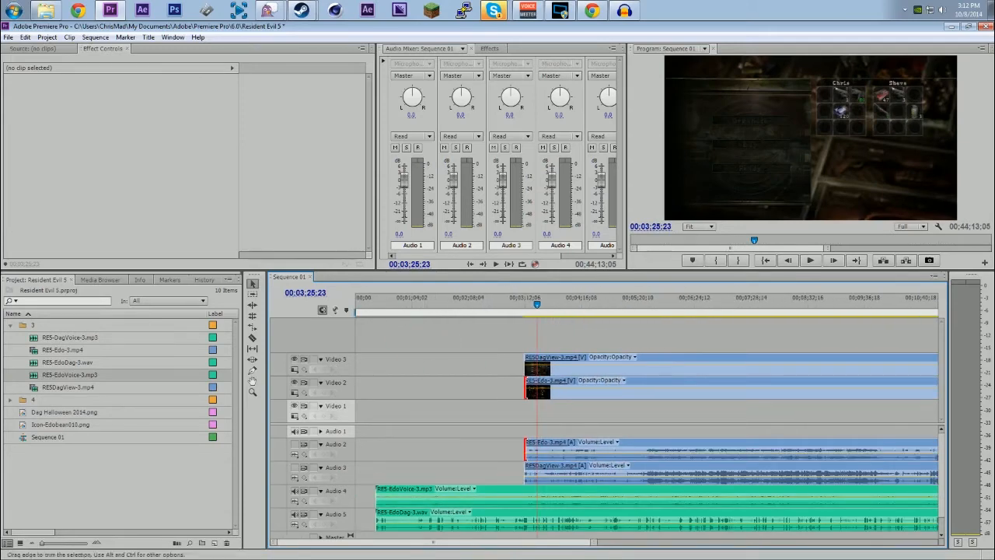
pyautogui.moveTo(525, 381); pyautogui.dragTo(379, 383)
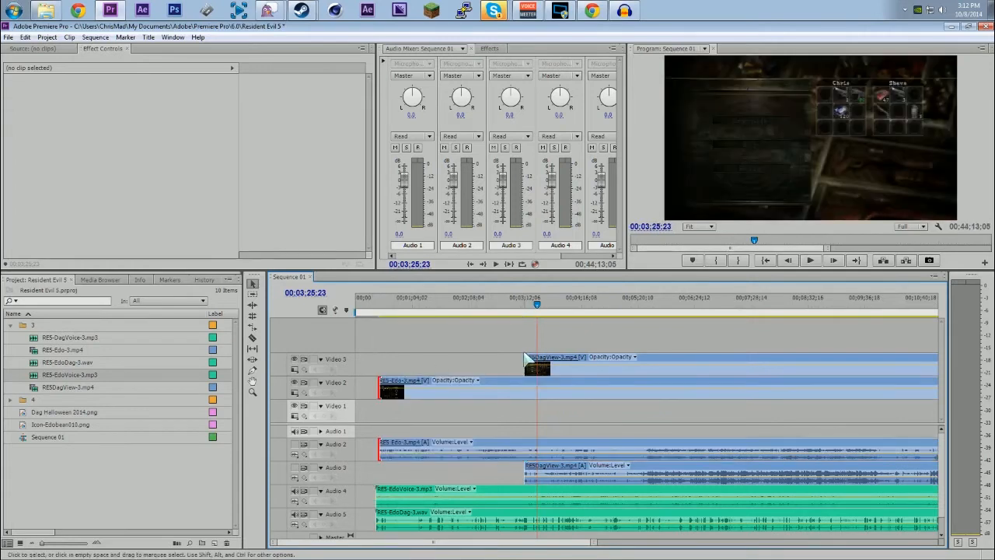
pyautogui.moveTo(526, 367); pyautogui.dragTo(519, 368)
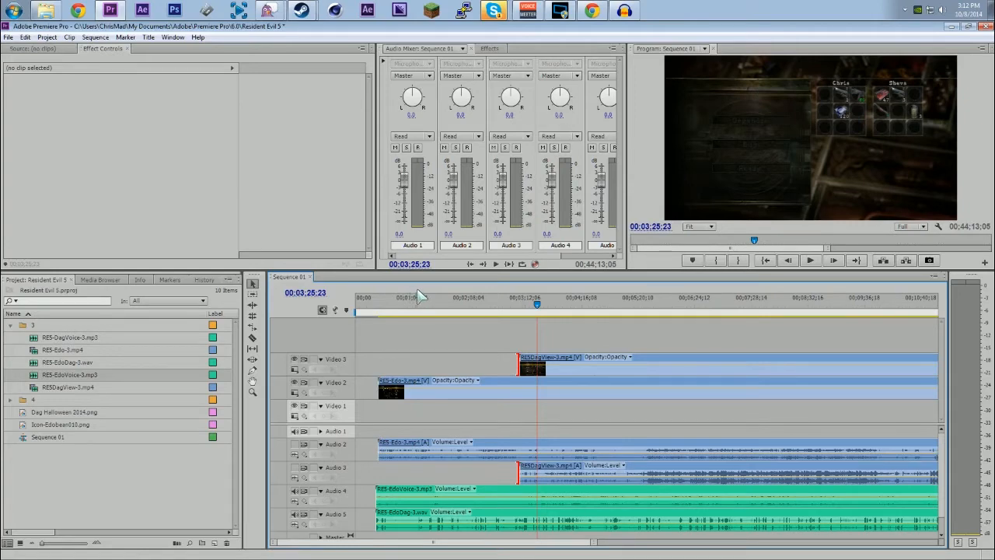
pyautogui.moveTo(380, 389); pyautogui.dragTo(519, 388)
# Step: Find where the gameplay fades in and cut the clips on all tracks at 00;03;29;16
pyautogui.moveTo(540, 302); pyautogui.dragTo(543, 307)
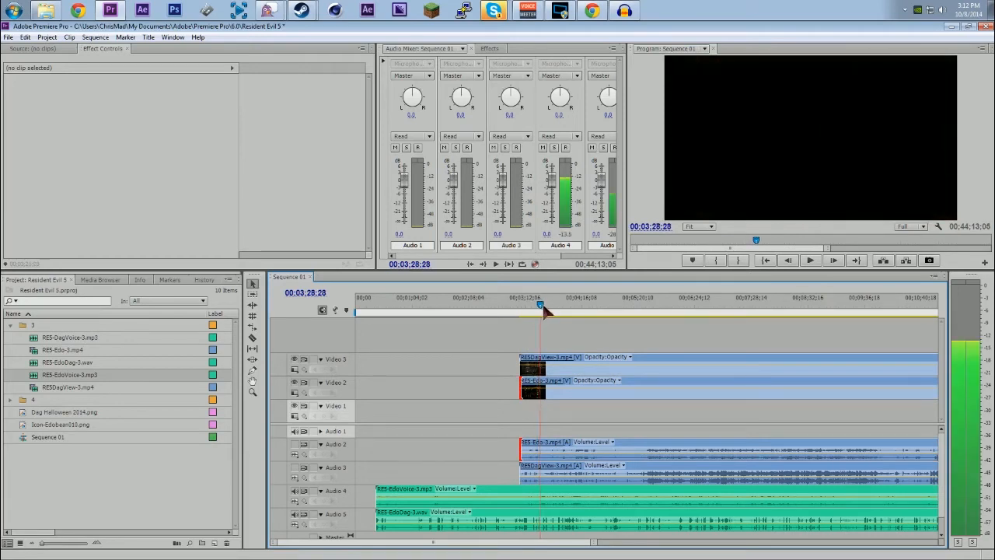
pyautogui.press('space')
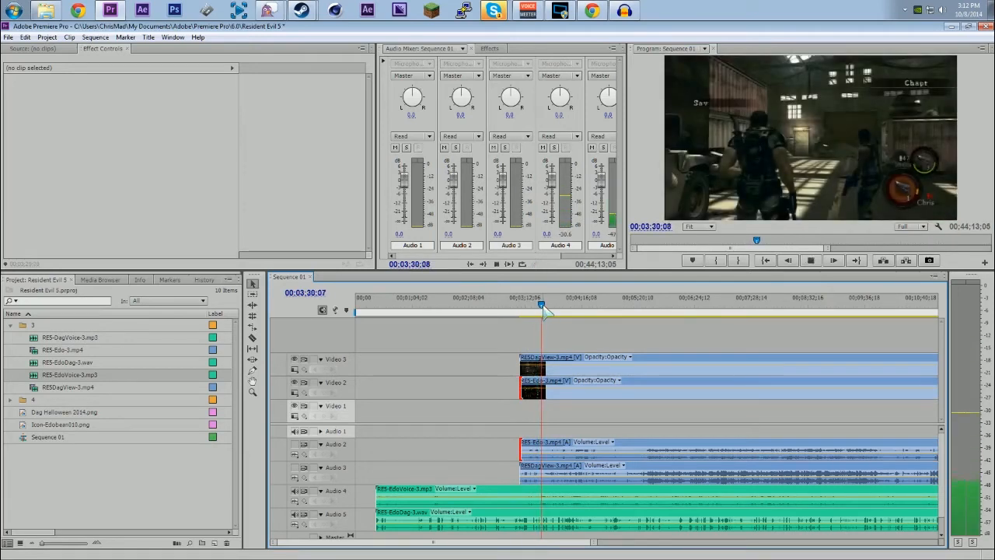
pyautogui.press('space')
pyautogui.click(545, 311)
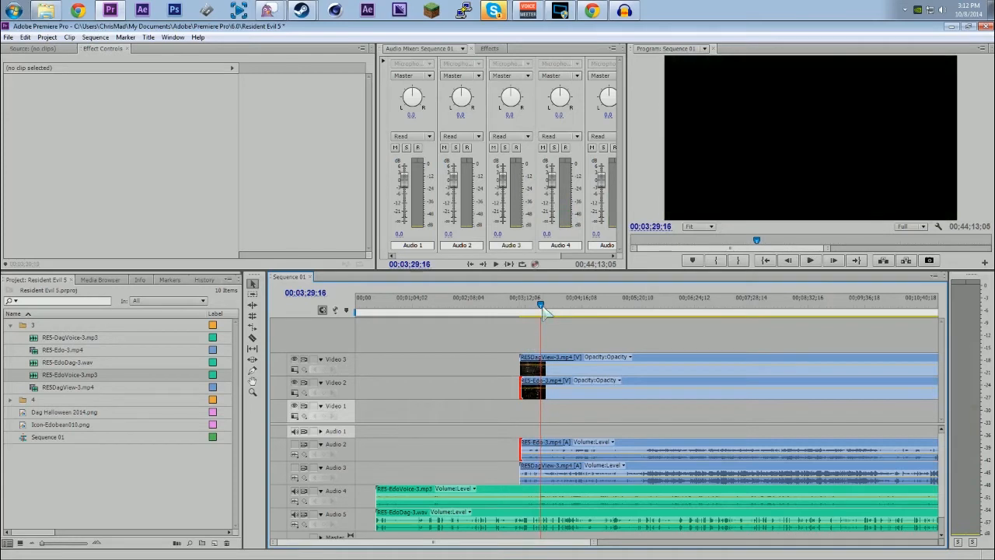
pyautogui.hotkey('ctrl', 'shift', 'k')
# Step: Delete the cut-off clip pieces before 00;03;29;16 on all video and audio tracks
pyautogui.moveTo(356, 362); pyautogui.dragTo(366, 362)
pyautogui.moveTo(409, 329); pyautogui.dragTo(542, 540)
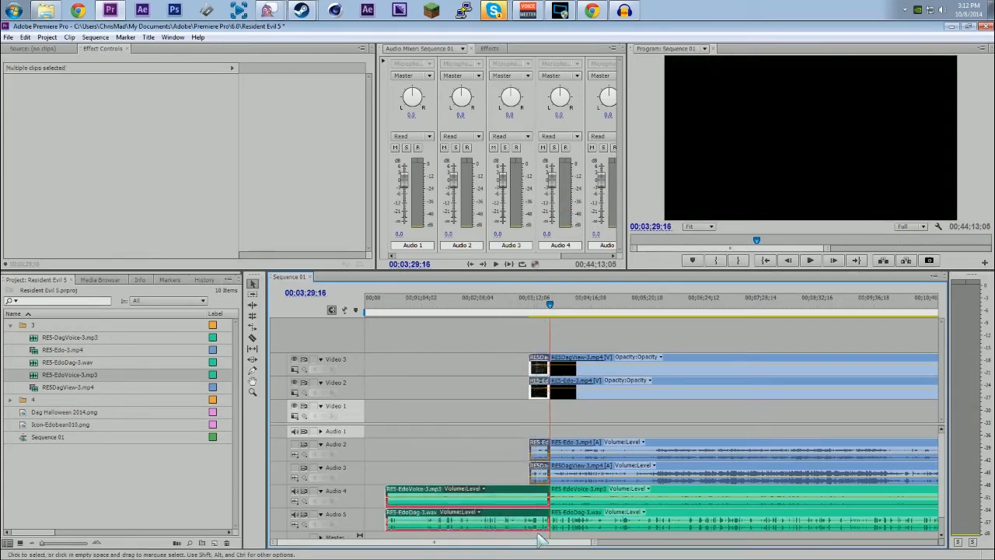
pyautogui.press('Delete')
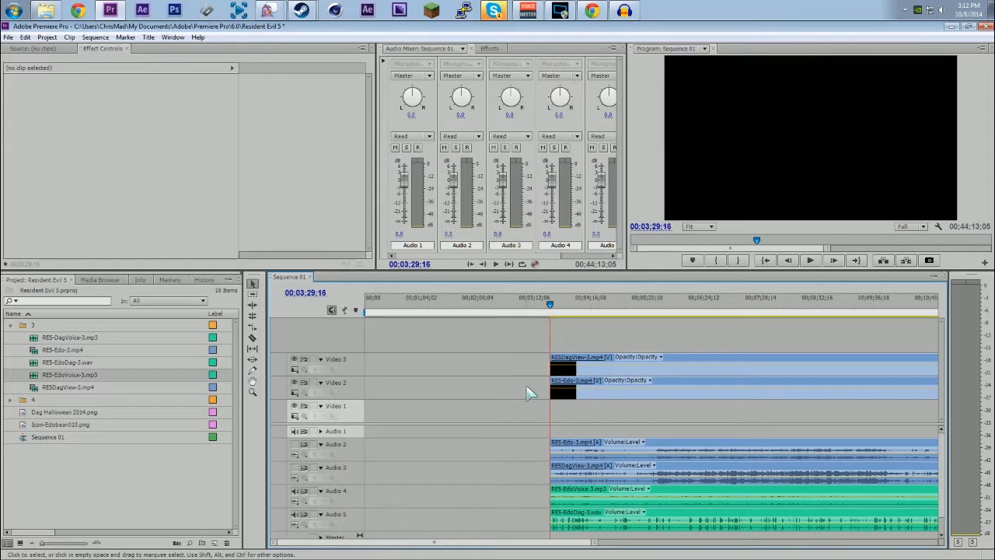
# Step: Review the remaining clips and compare both players' views at 00;03;37;02 by hiding and showing Video 3
pyautogui.moveTo(593, 542); pyautogui.dragTo(933, 542)
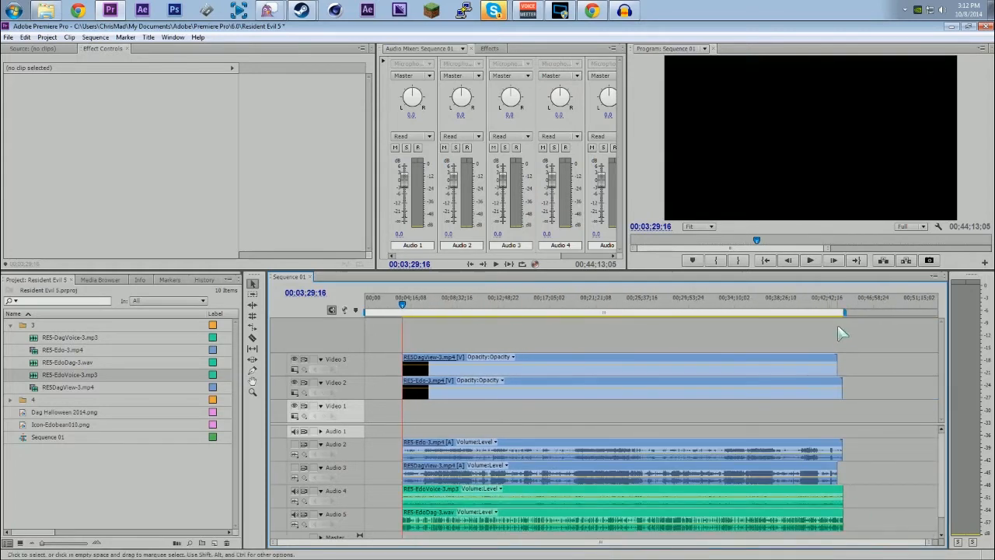
pyautogui.moveTo(933, 542); pyautogui.dragTo(754, 547)
pyautogui.moveTo(734, 550); pyautogui.dragTo(724, 548)
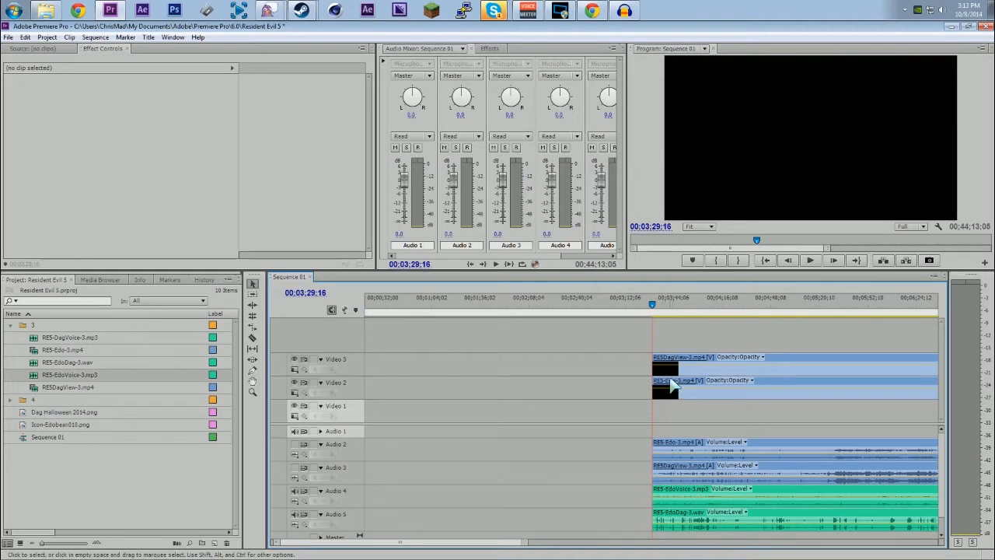
pyautogui.click(674, 388)
pyautogui.click(673, 369)
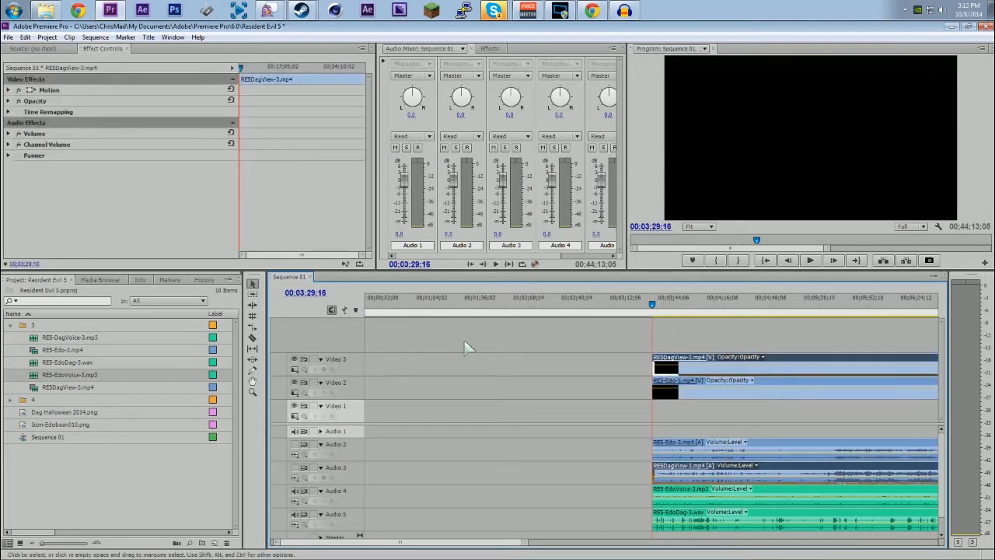
pyautogui.click(663, 310)
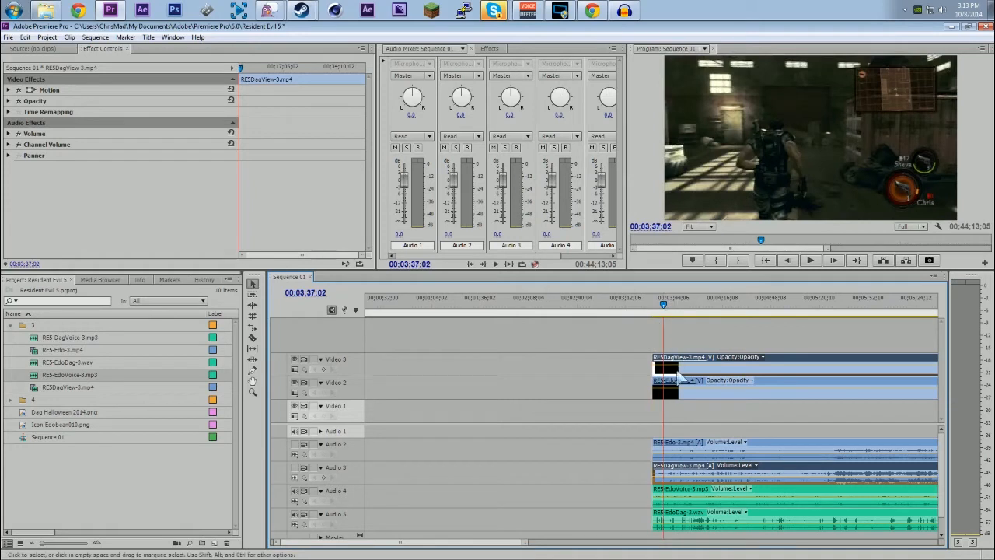
pyautogui.click(295, 360)
pyautogui.click(294, 360)
pyautogui.click(295, 360)
pyautogui.click(295, 360)
# Step: Nest the RE5-Edo-3.mp4 clip on Video 2 and check the contents of the new nested sequence
pyautogui.click(673, 390)
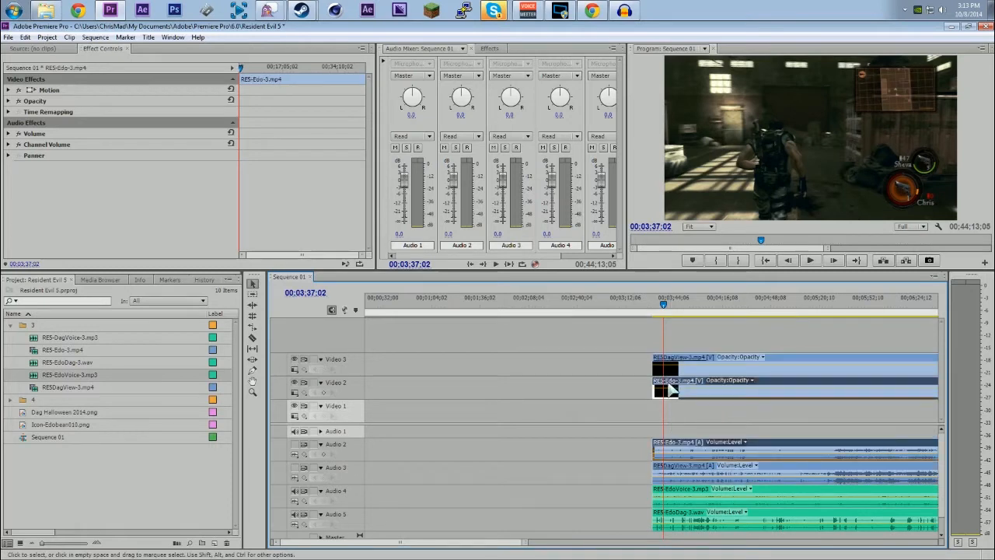
pyautogui.moveTo(47, 425); pyautogui.dragTo(509, 365)
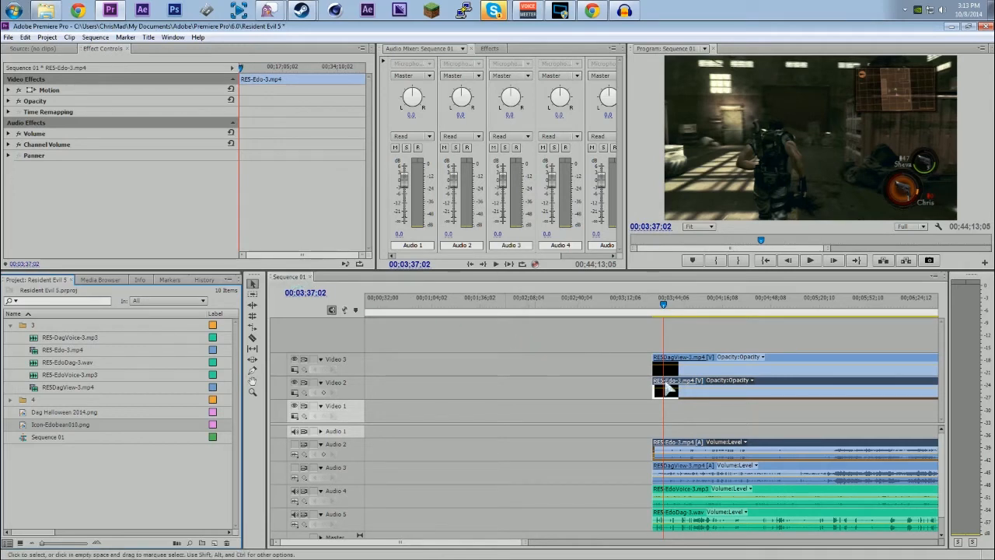
pyautogui.rightClick(681, 391)
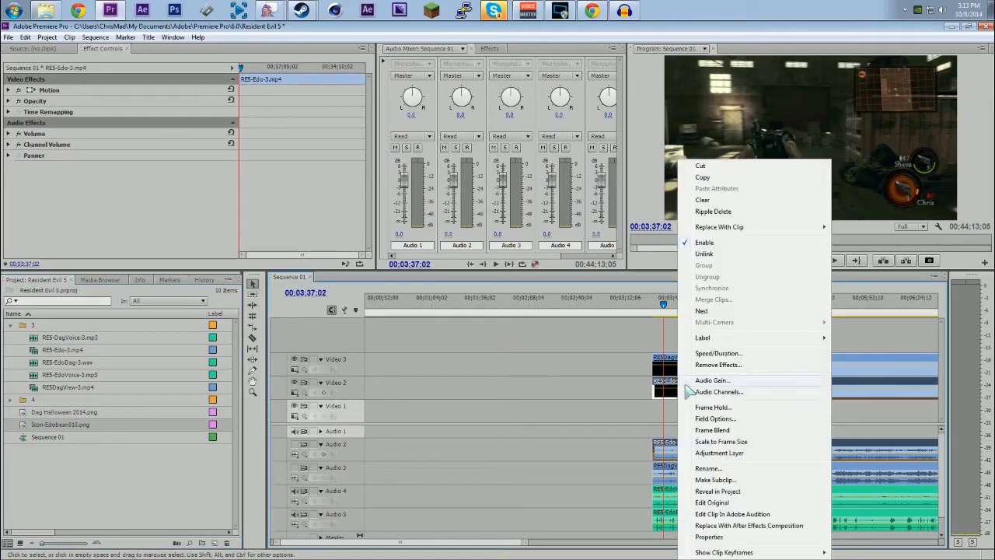
pyautogui.click(707, 311)
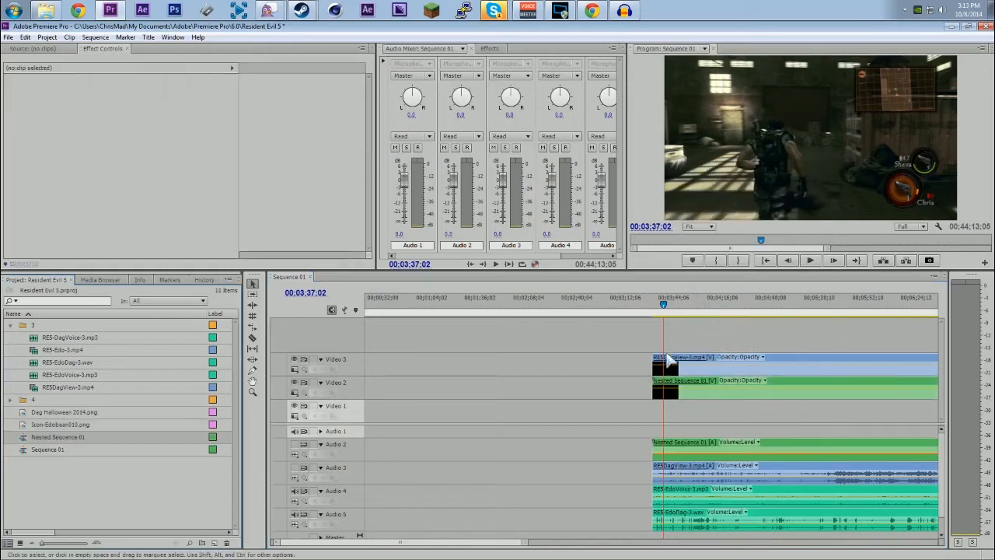
pyautogui.doubleClick(49, 439)
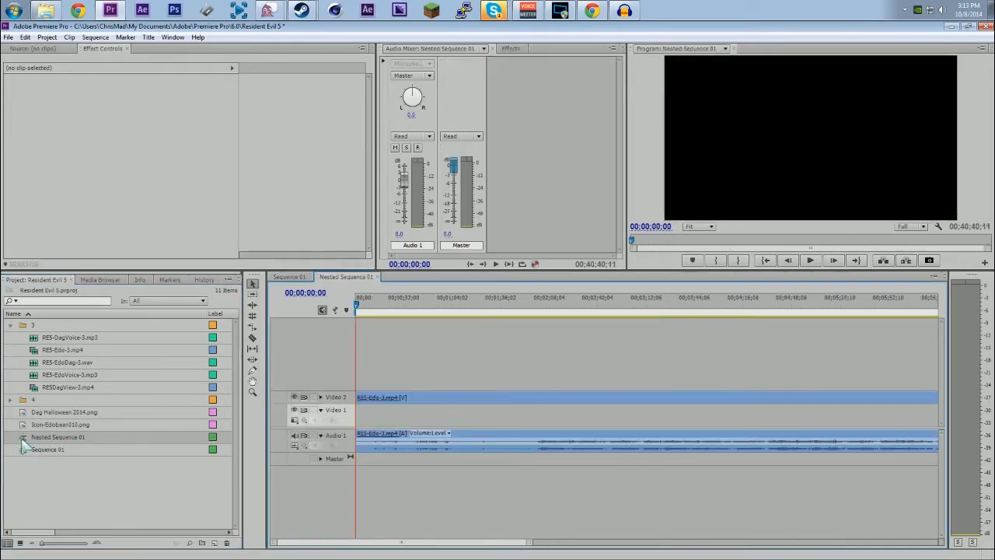
pyautogui.click(288, 277)
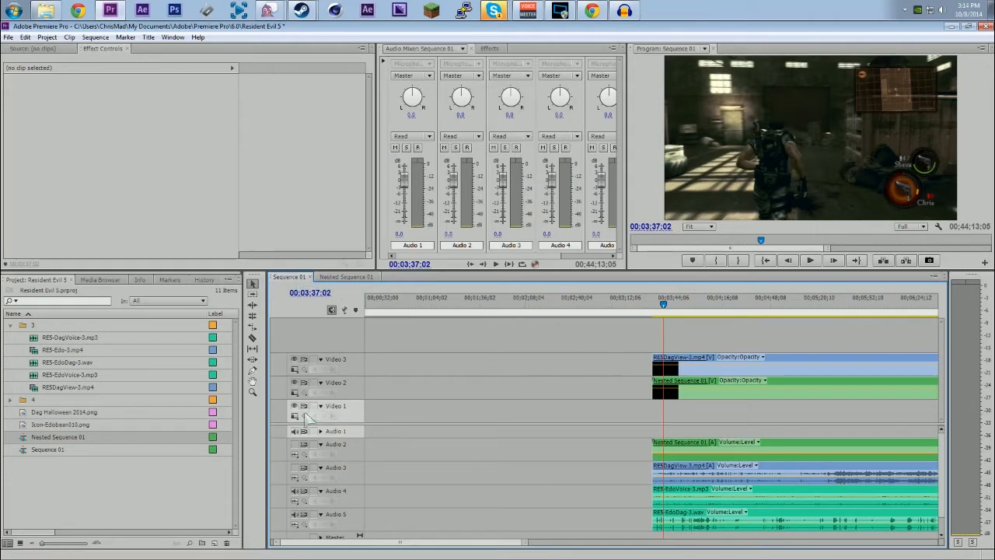
# Step: Rename the nested sequence as "Edo's angle" and check its timeline
pyautogui.click(77, 437)
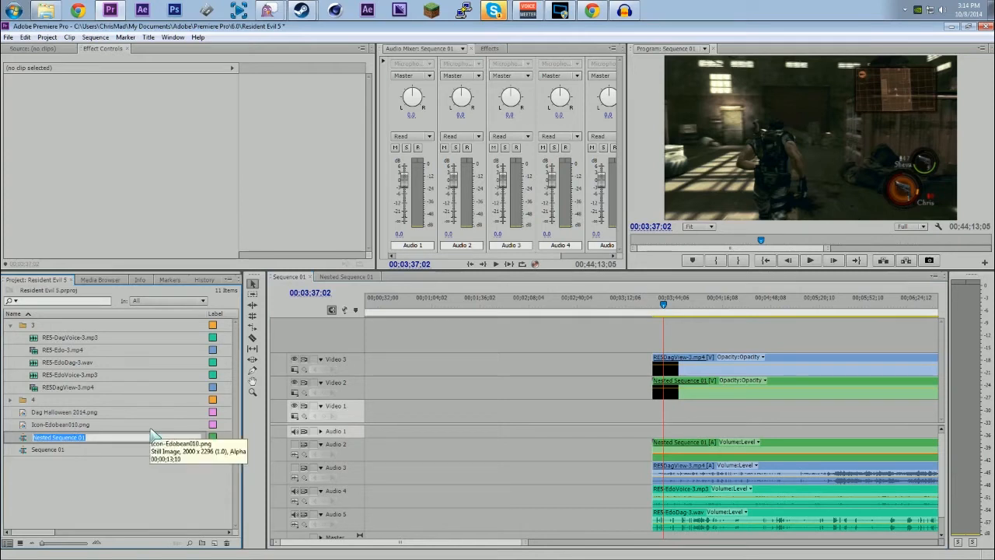
pyautogui.write("Edo's angle")
pyautogui.press('Return')
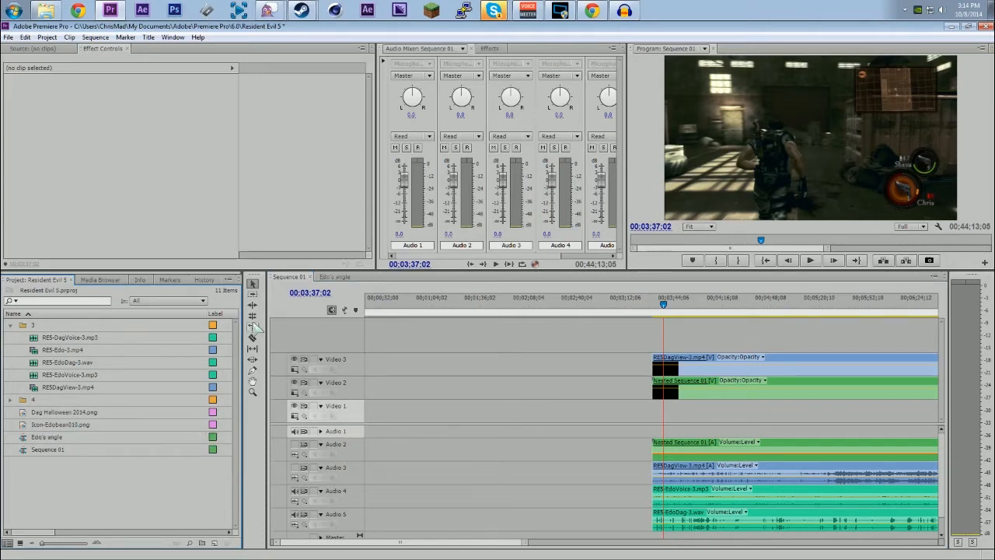
pyautogui.click(342, 277)
pyautogui.click(289, 277)
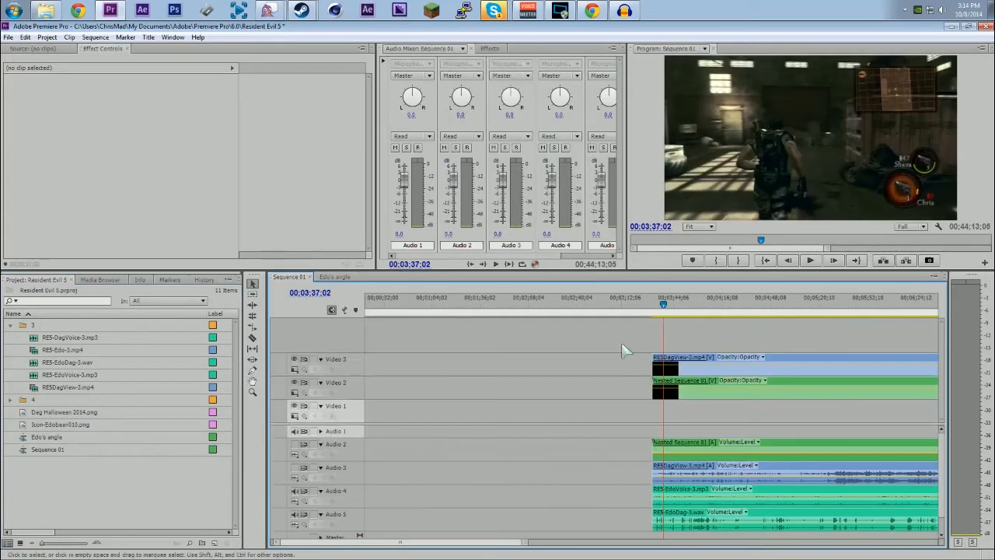
# Step: Place Icon-Edobean010.png above RE5-Edo-3.mp4 in the Edo's angle sequence and extend it to the gameplay clip's full length
pyautogui.click(660, 315)
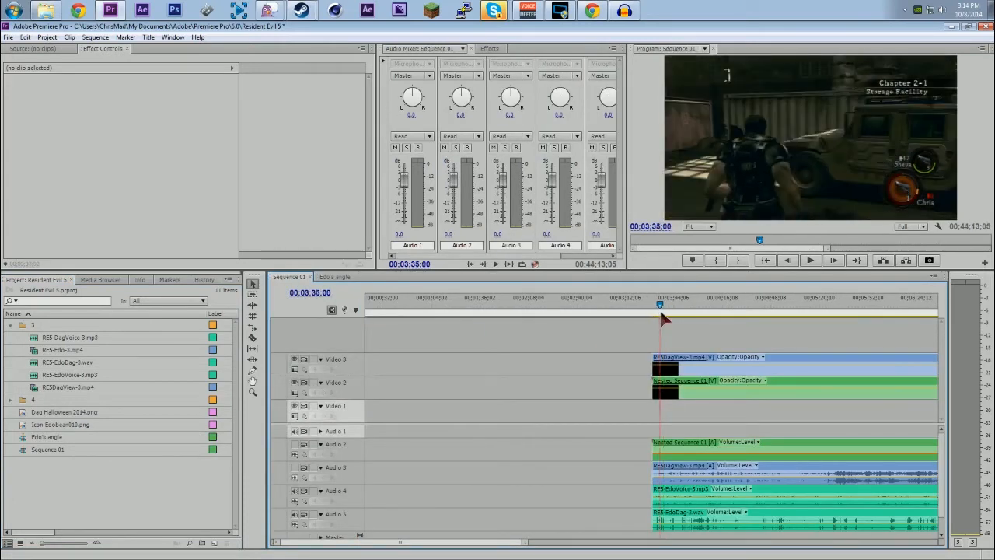
pyautogui.click(707, 388)
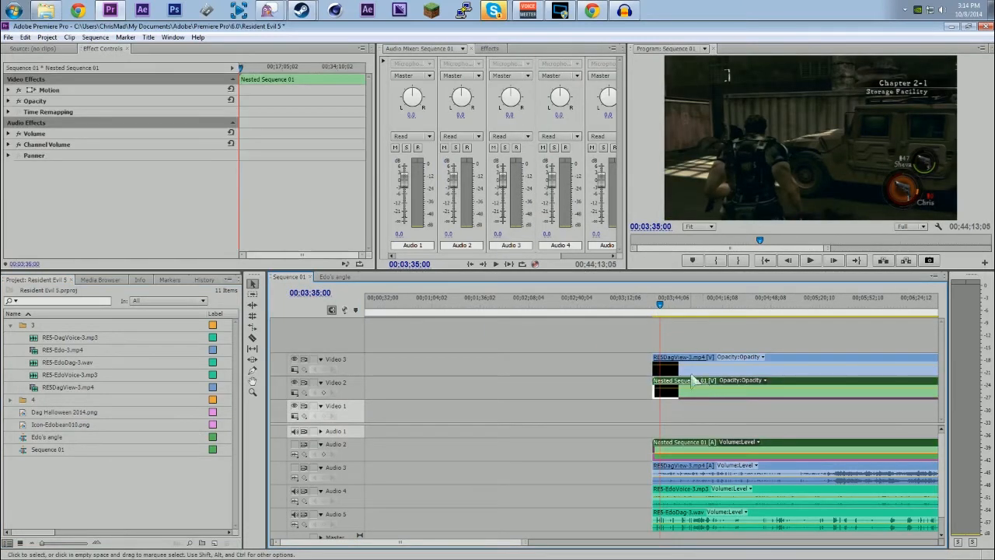
pyautogui.click(334, 277)
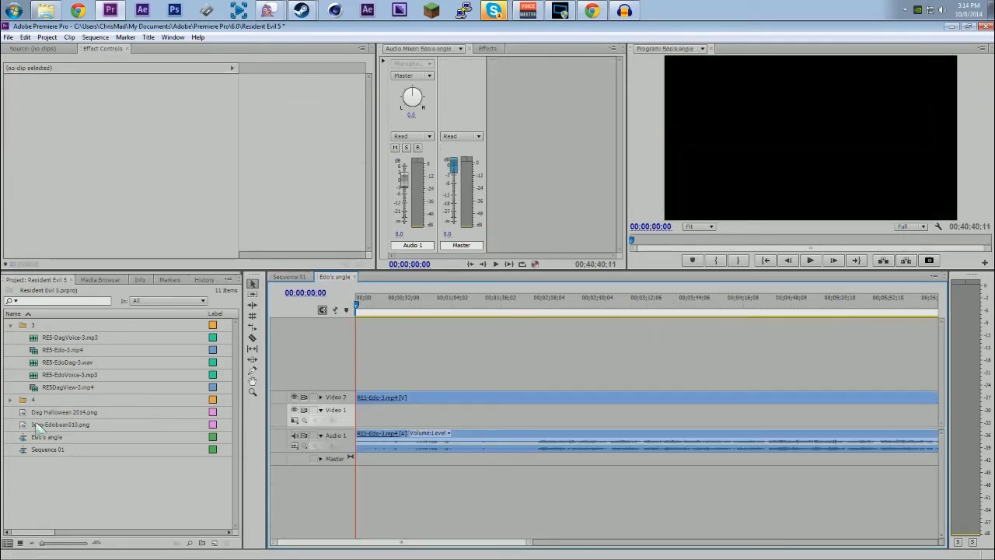
pyautogui.moveTo(37, 427); pyautogui.dragTo(362, 384)
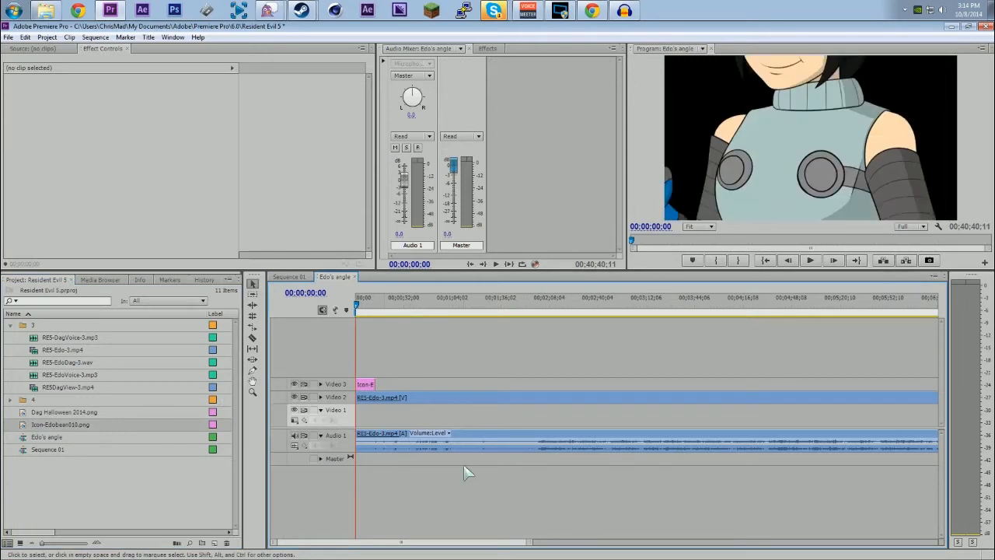
pyautogui.moveTo(523, 548); pyautogui.dragTo(770, 548)
pyautogui.moveTo(851, 558); pyautogui.dragTo(855, 548)
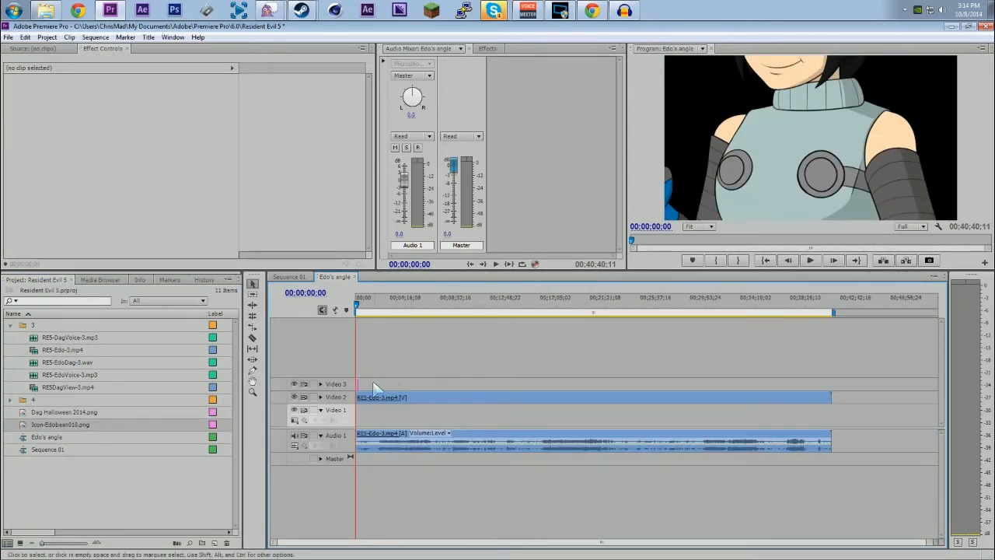
pyautogui.moveTo(360, 384); pyautogui.dragTo(828, 385)
# Step: Set the scale of Icon-Edobean010.png to 15 and its position to 1200, 685 so it sits in the frame's lower-right corner
pyautogui.click(8, 90)
pyautogui.click(379, 305)
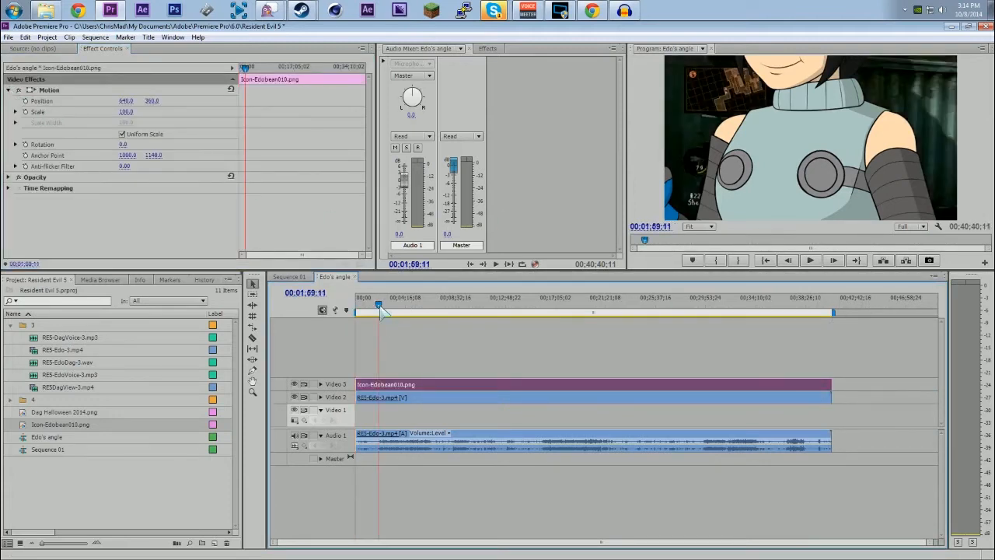
pyautogui.moveTo(125, 111); pyautogui.dragTo(220, 101)
pyautogui.moveTo(151, 101); pyautogui.dragTo(209, 101)
pyautogui.moveTo(127, 101); pyautogui.dragTo(139, 101)
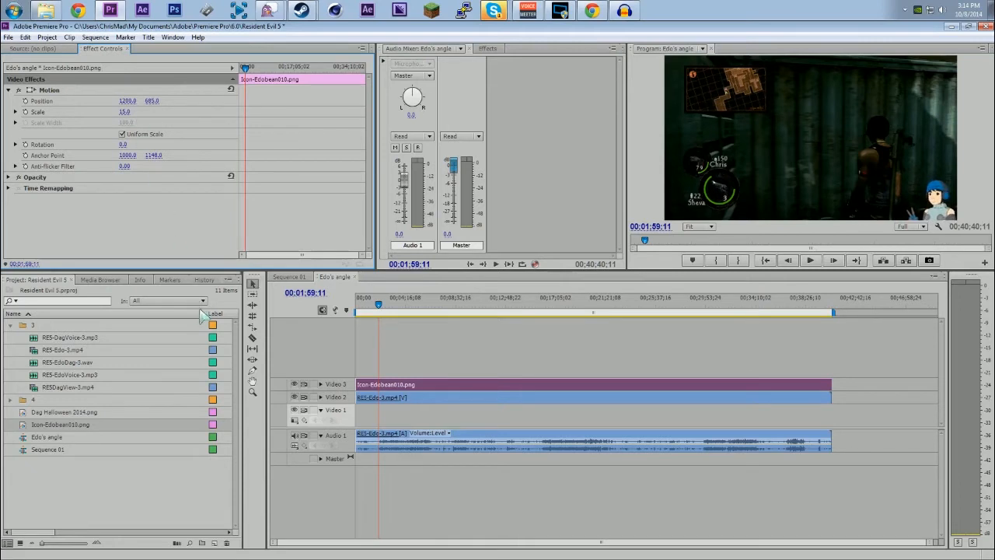
# Step: Nest the RE5DagView-3.mp4 clip on Video 3 of Sequence 01
pyautogui.click(279, 277)
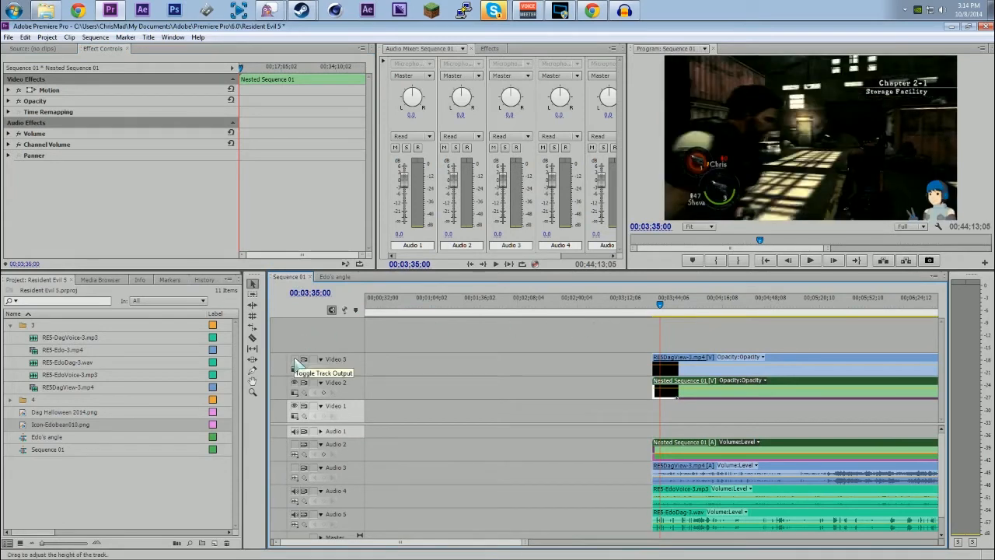
pyautogui.click(711, 365)
pyautogui.rightClick(693, 364)
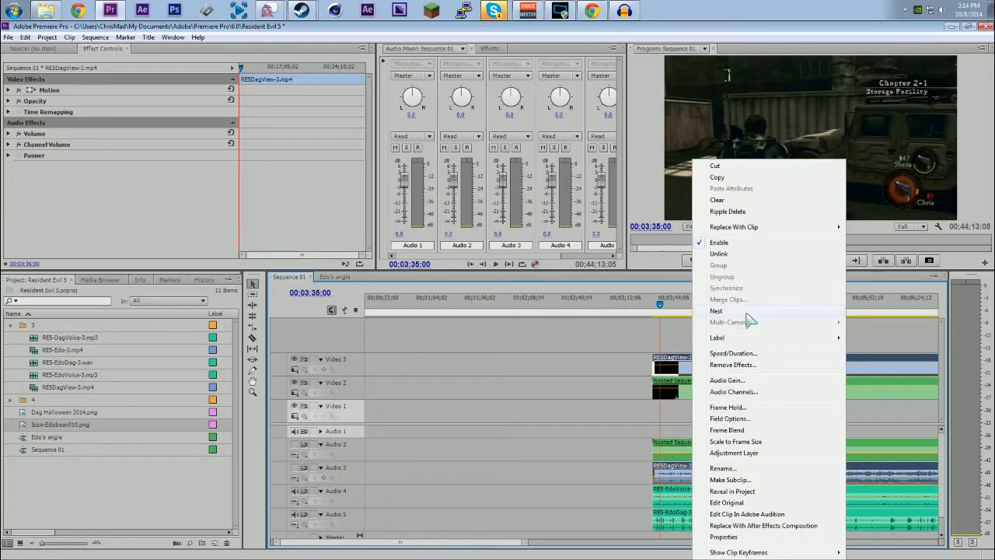
pyautogui.click(745, 311)
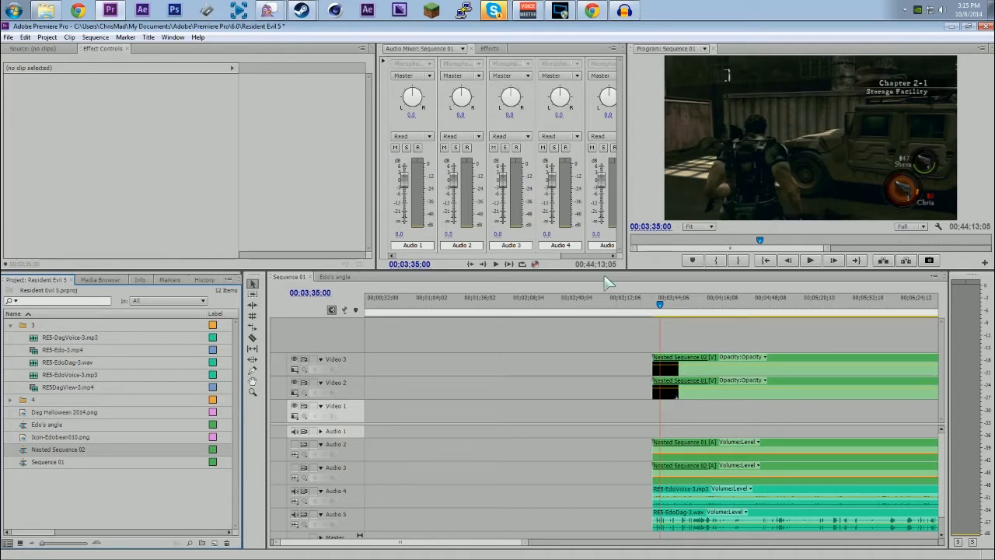
# Step: Place Dag Halloween 2014.png above RE5DagView-3.mp4 in Nested Sequence 02 and extend it to the gameplay clip's full length
pyautogui.doubleClick(672, 363)
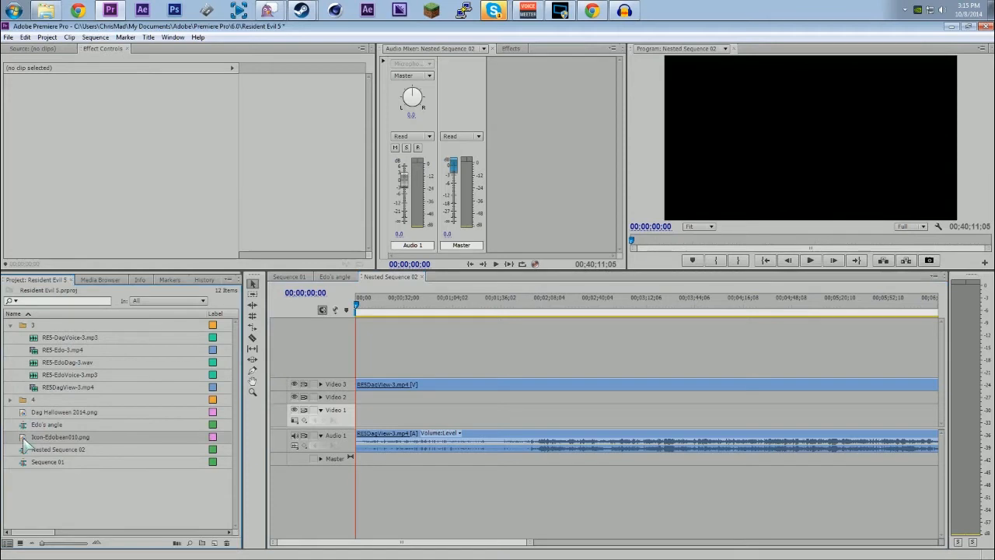
pyautogui.moveTo(64, 412); pyautogui.dragTo(363, 371)
pyautogui.moveTo(530, 542); pyautogui.dragTo(972, 552)
pyautogui.moveTo(359, 370); pyautogui.dragTo(823, 371)
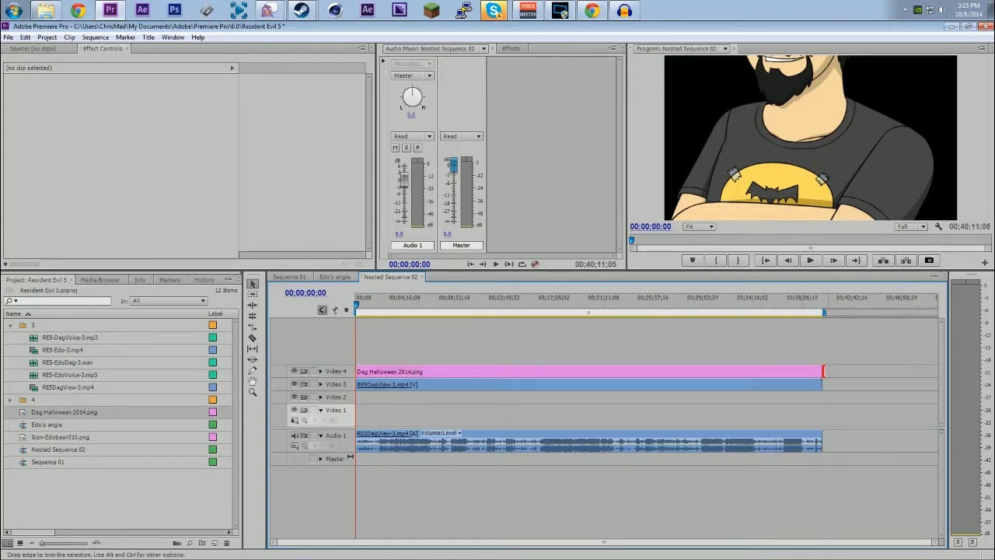
pyautogui.click(781, 370)
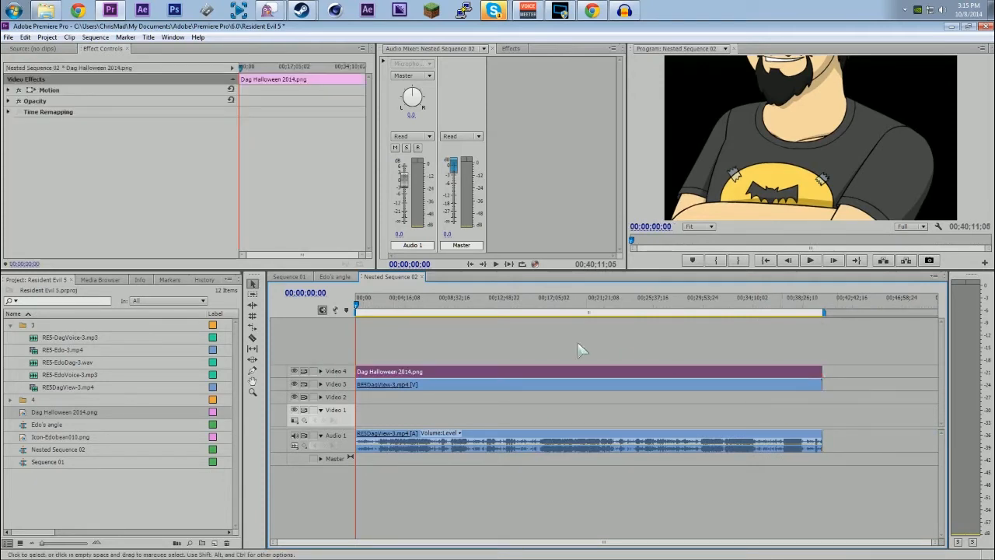
# Step: Copy the Motion settings of Icon-Edobean010.png in the Edo's angle sequence
pyautogui.click(337, 277)
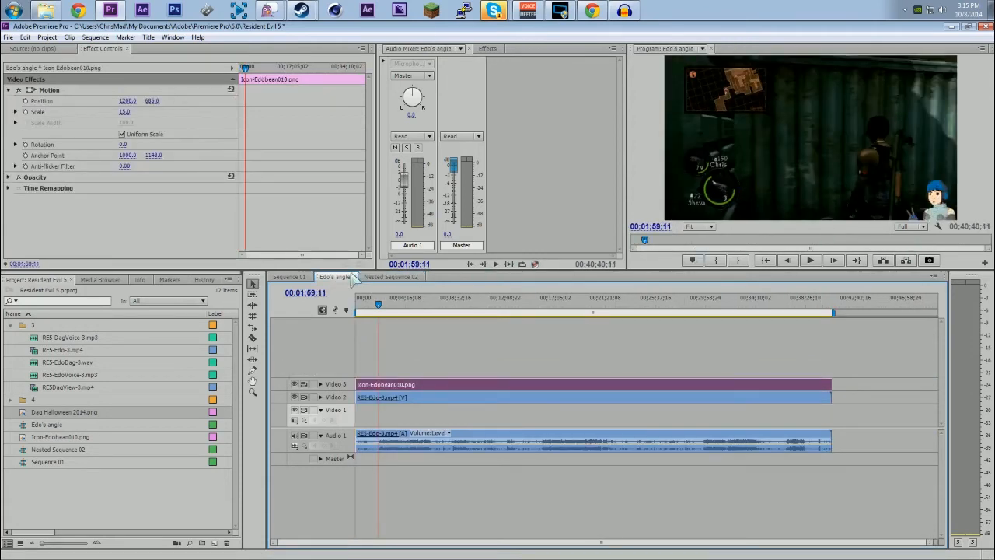
pyautogui.click(391, 276)
pyautogui.click(335, 277)
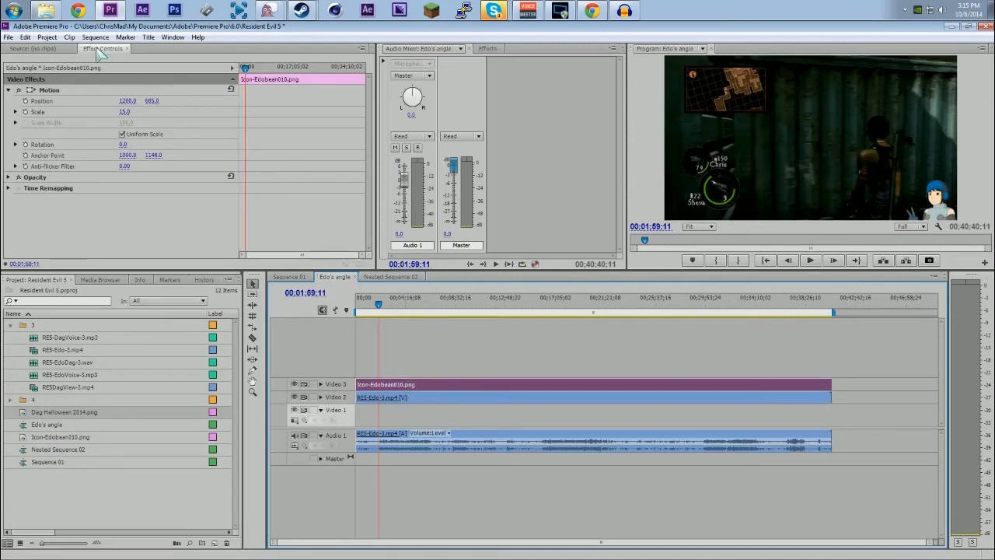
pyautogui.click(47, 91)
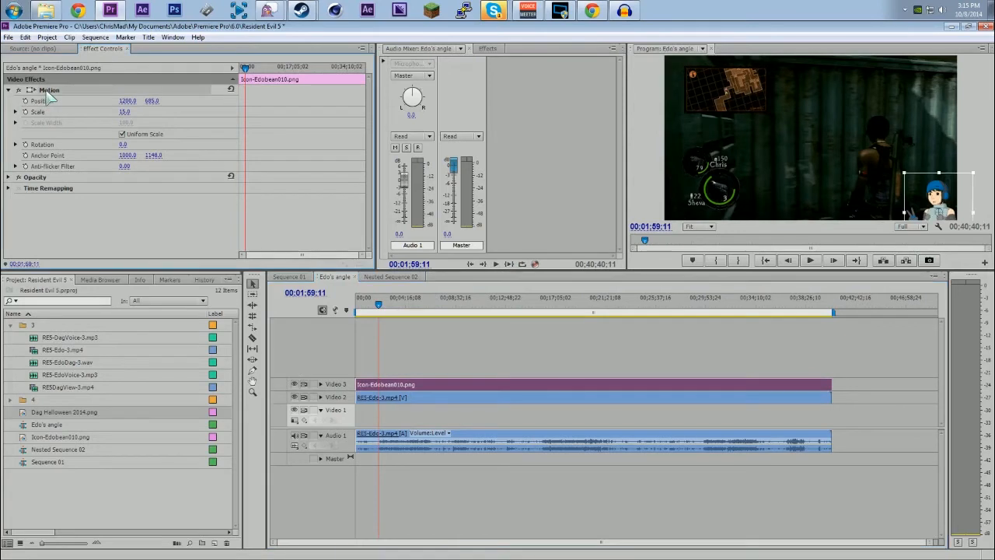
pyautogui.rightClick(48, 95)
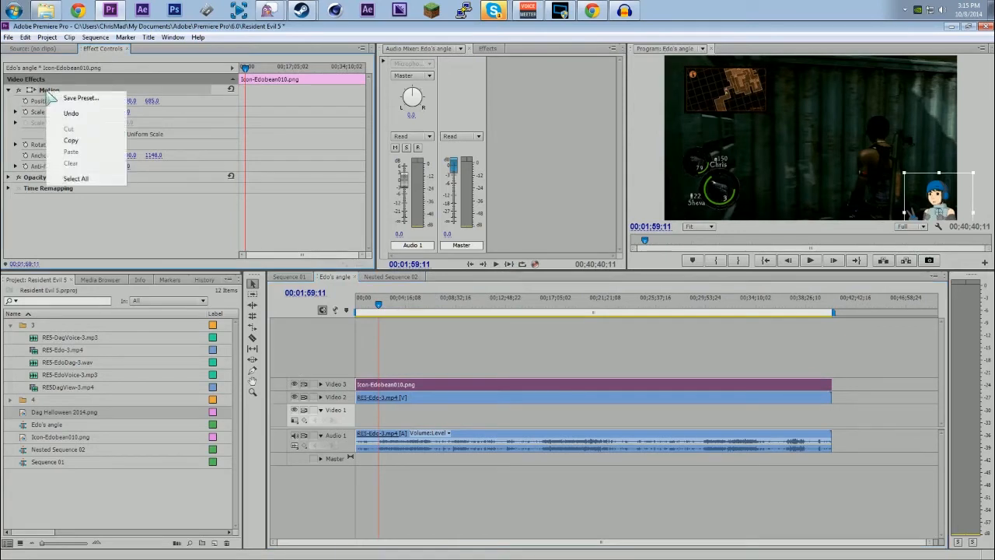
pyautogui.click(71, 144)
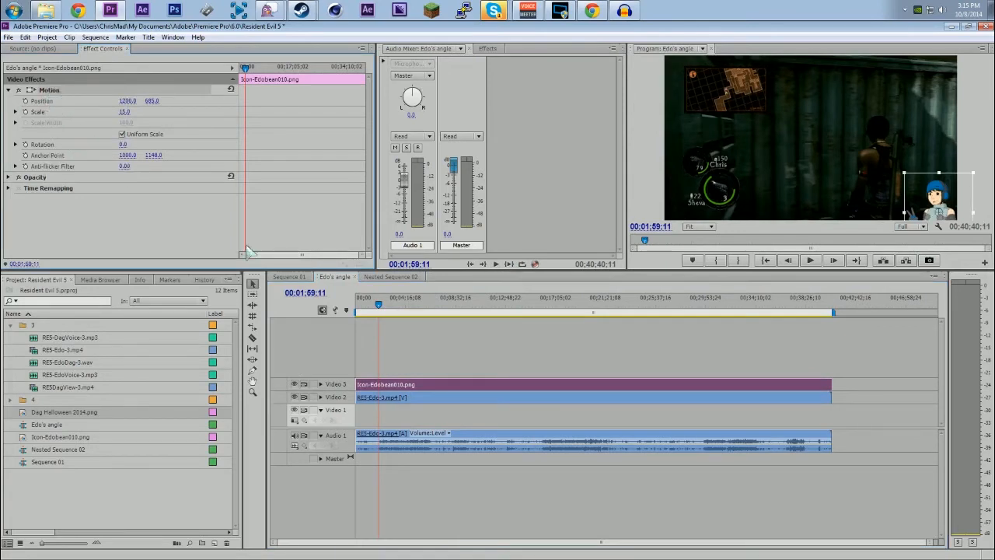
# Step: Paste the copied Motion settings onto Dag Halloween 2014.png in Nested Sequence 02
pyautogui.click(387, 278)
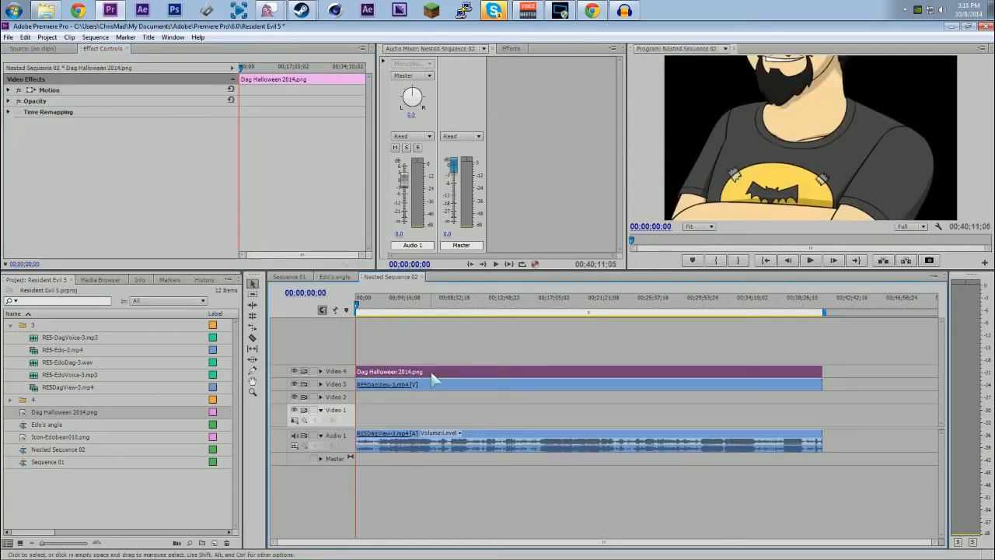
pyautogui.rightClick(431, 371)
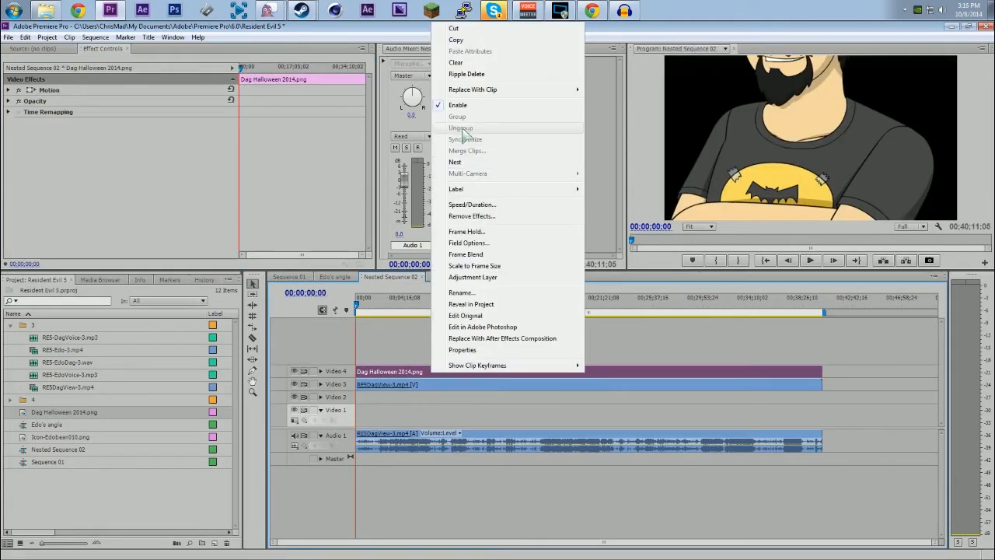
pyautogui.click(63, 93)
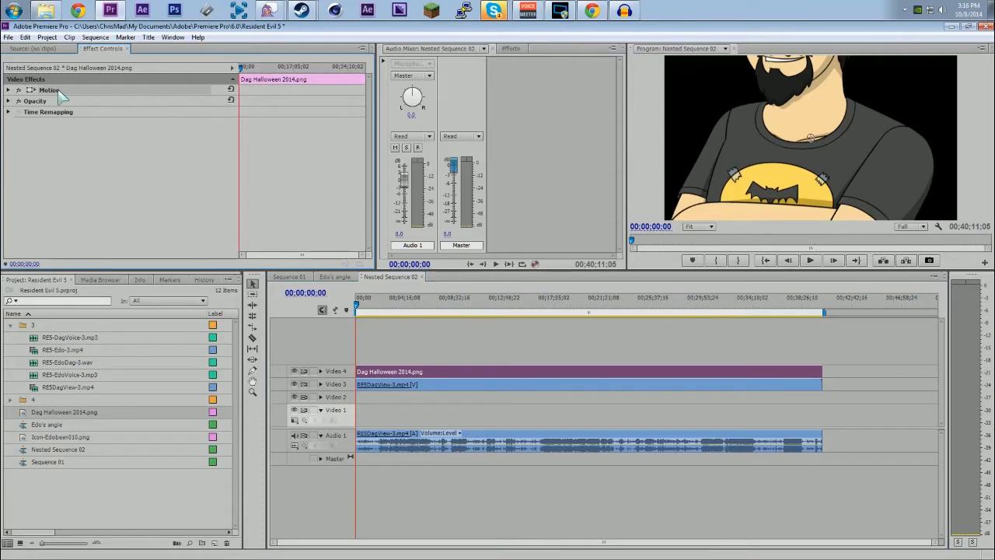
pyautogui.rightClick(59, 90)
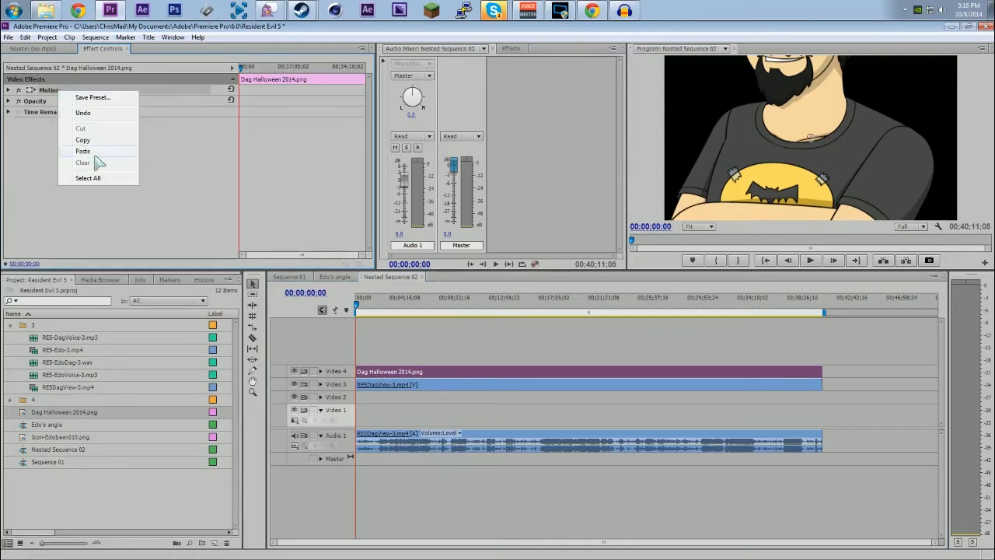
pyautogui.click(94, 153)
# Step: Compare the icon placement in the Edo's angle sequence and Nested Sequence 02
pyautogui.click(339, 278)
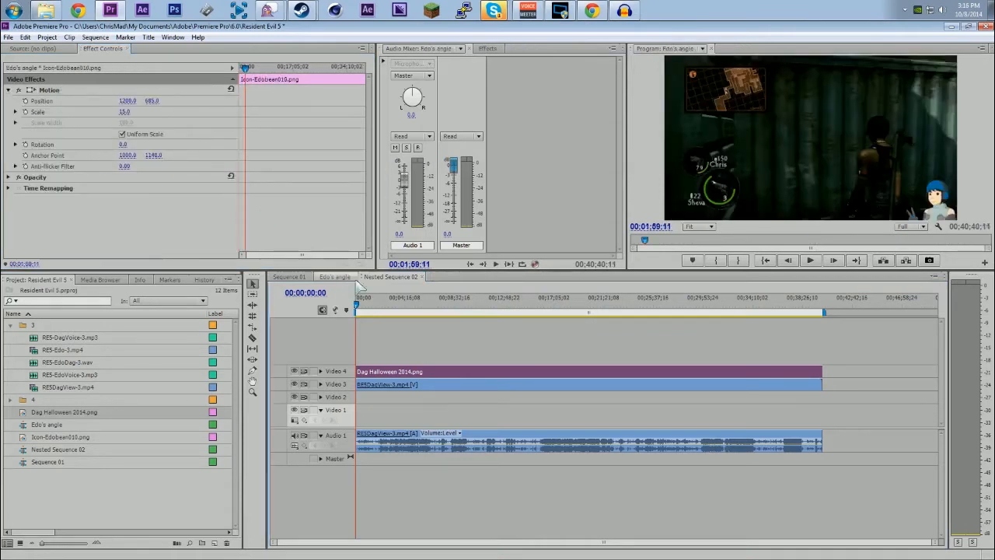
pyautogui.click(389, 276)
pyautogui.click(368, 306)
pyautogui.click(334, 278)
pyautogui.click(373, 279)
pyautogui.click(349, 279)
pyautogui.click(289, 277)
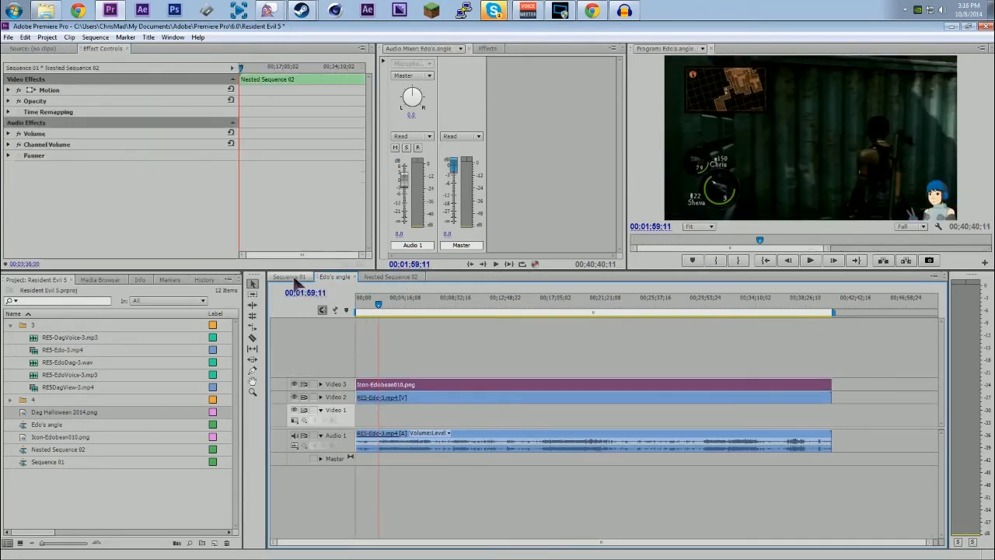
pyautogui.click(389, 277)
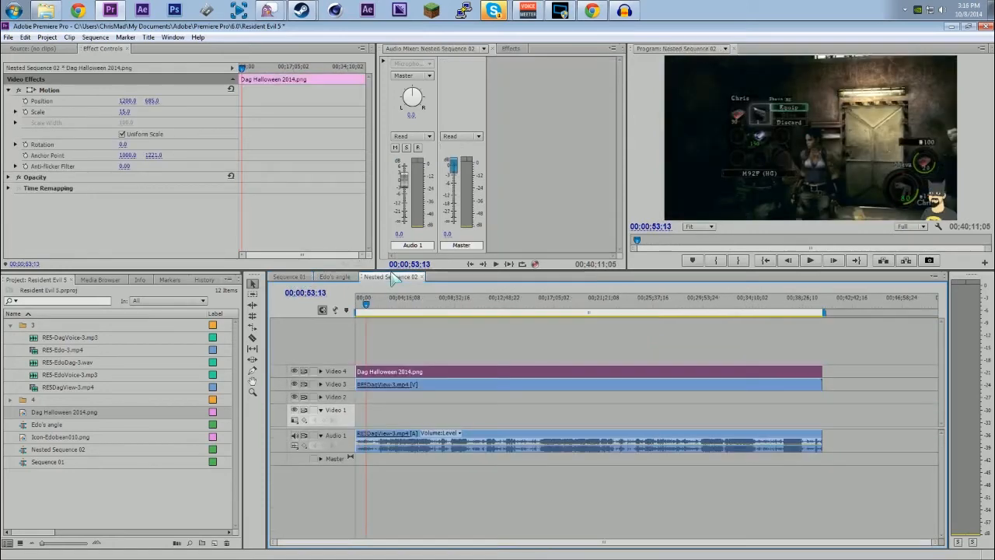
# Step: In Sequence 01, set the Nested Sequence 02 clip on Video 3 to scale 57 and rotation 47°
pyautogui.click(291, 278)
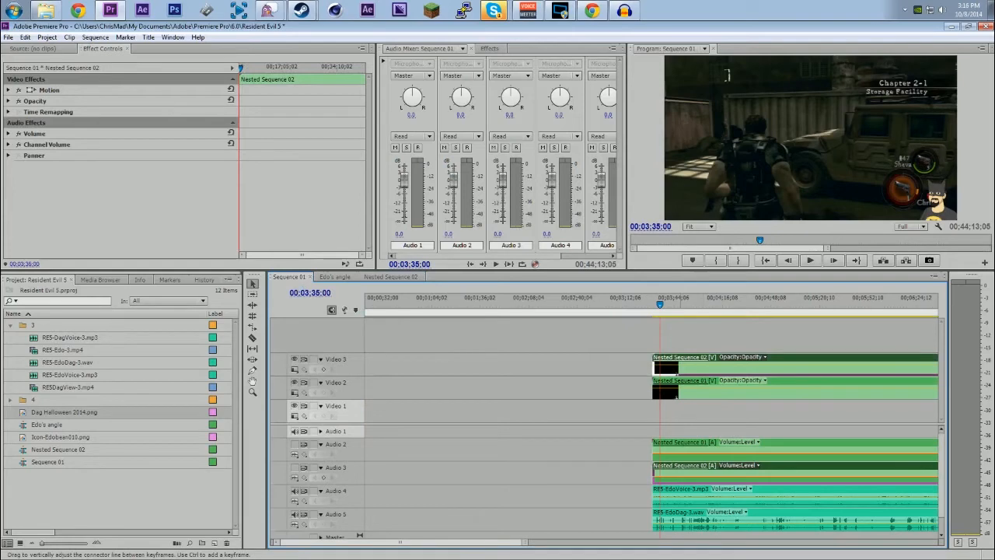
pyautogui.click(9, 90)
pyautogui.moveTo(126, 112); pyautogui.dragTo(159, 144)
# Step: Apply Brightness & Contrast to the Nested Sequence 02 clip on Video 3, with brightness 89 and contrast 100
pyautogui.click(489, 48)
pyautogui.click(426, 60)
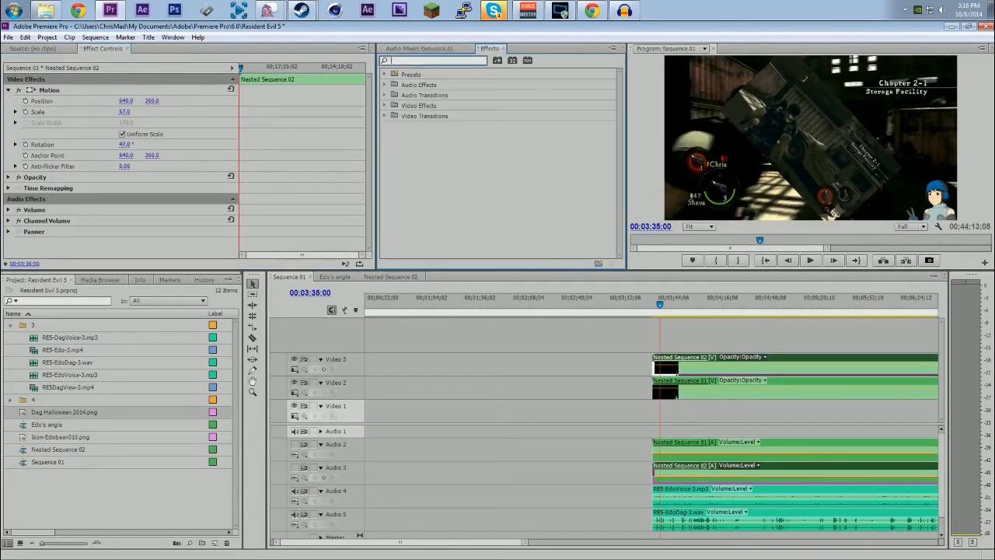
pyautogui.write('bri')
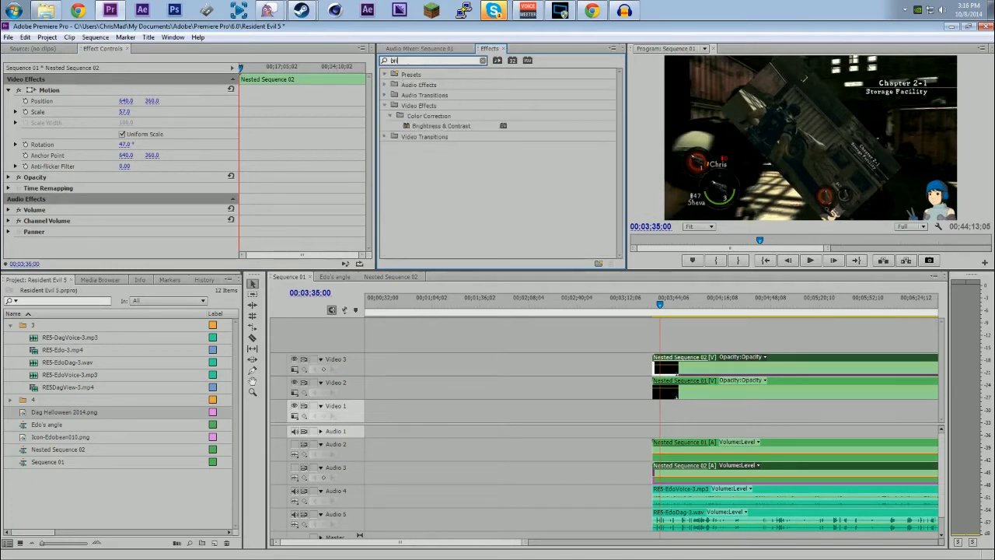
pyautogui.moveTo(440, 125); pyautogui.dragTo(688, 372)
pyautogui.scroll(-1, 54, 221)
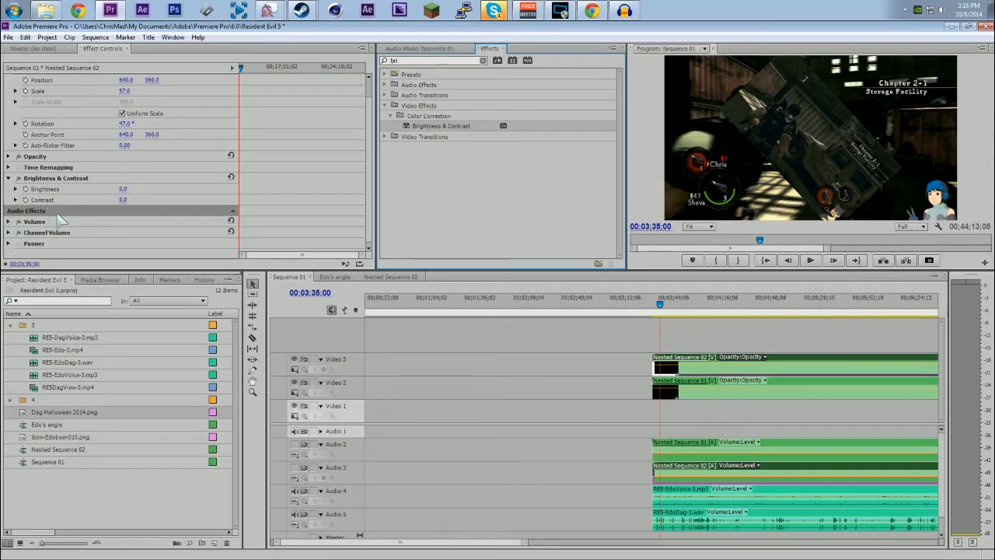
pyautogui.moveTo(124, 189); pyautogui.dragTo(193, 189)
pyautogui.moveTo(123, 201); pyautogui.dragTo(202, 201)
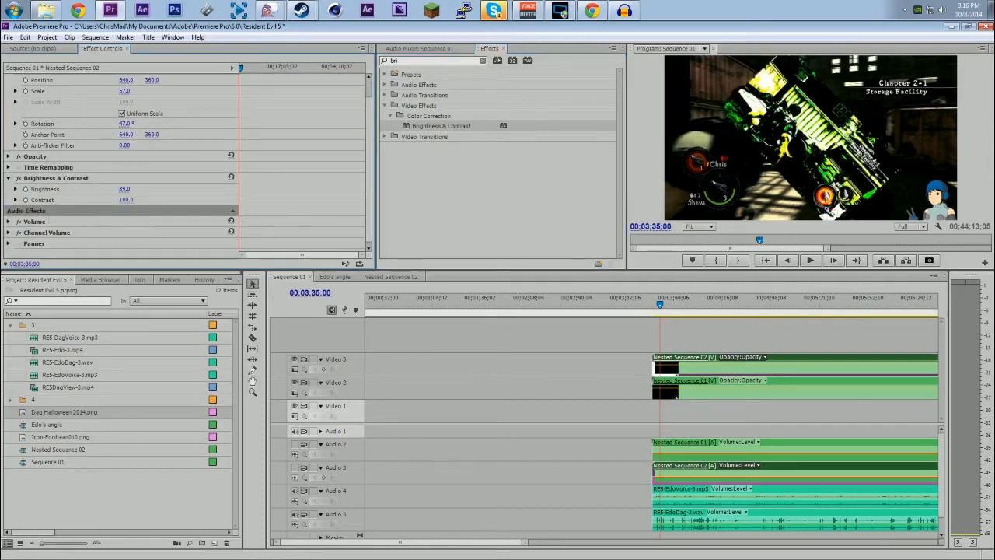
# Step: Compare the unmodified contents of Nested Sequence 02 with its altered clip in Sequence 01
pyautogui.doubleClick(703, 367)
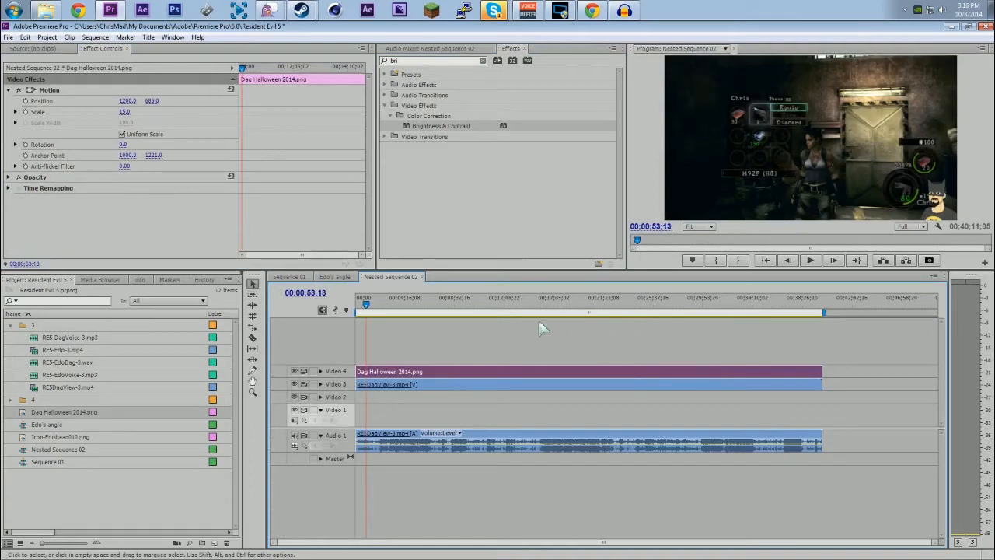
pyautogui.click(487, 303)
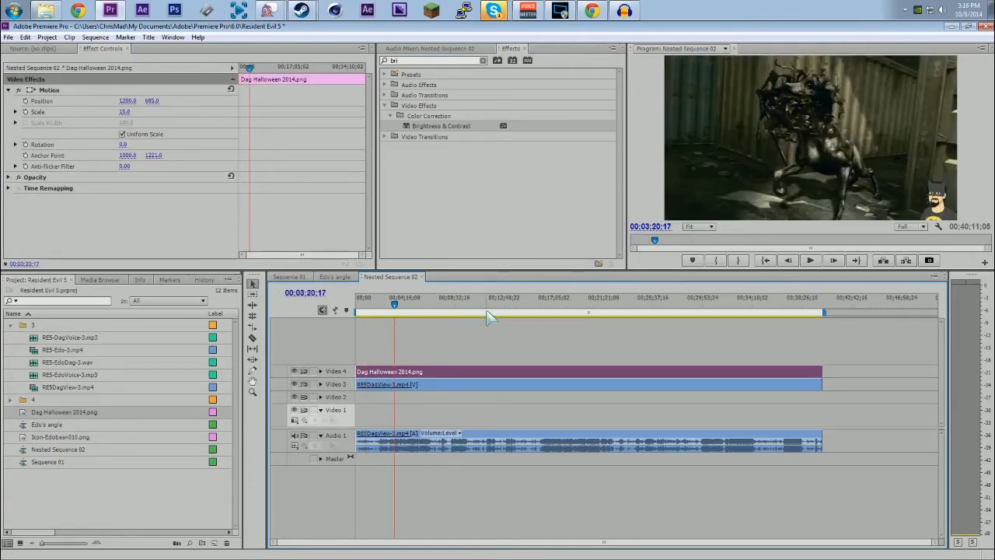
pyautogui.click(291, 278)
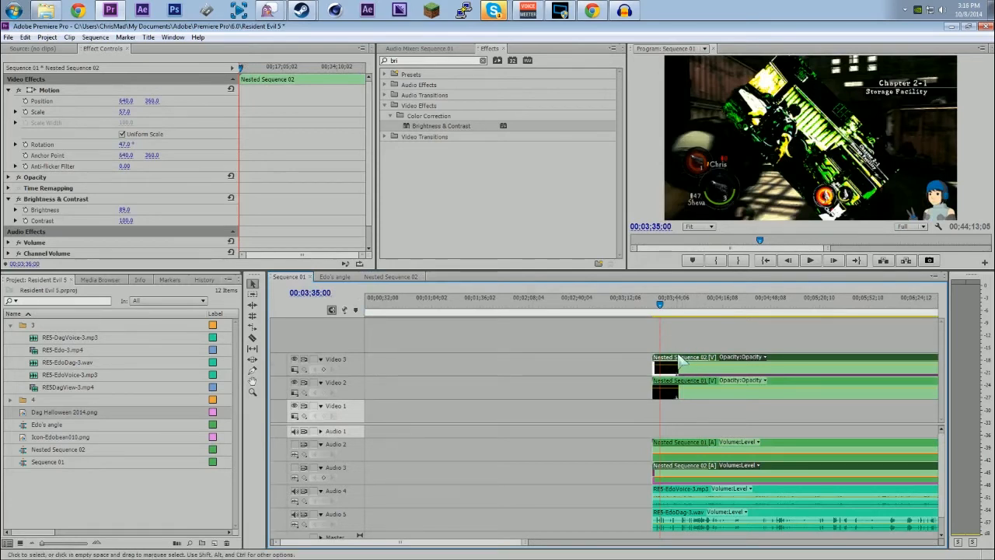
pyautogui.click(413, 279)
pyautogui.click(413, 278)
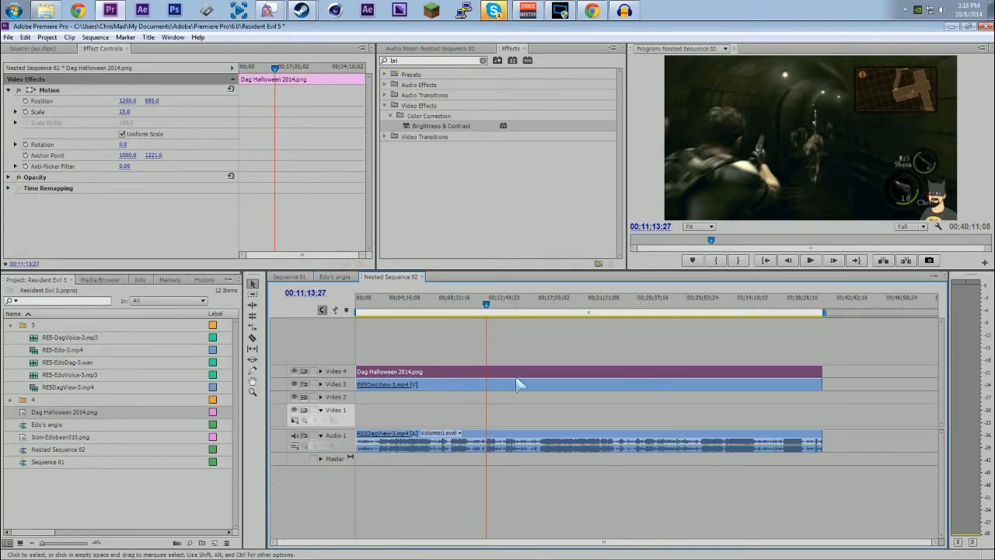
pyautogui.click(290, 278)
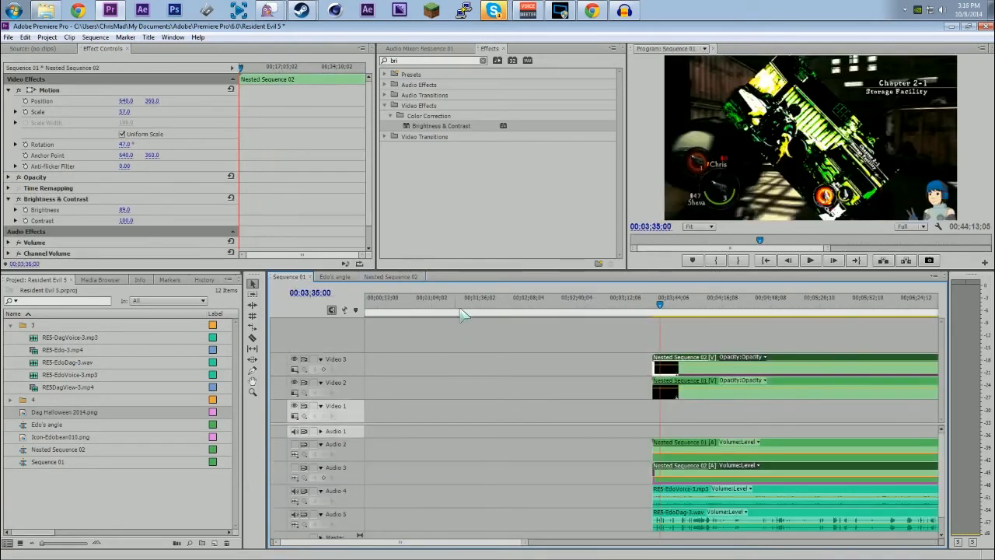
# Step: Undo the Brightness & Contrast effect, the rotation and the scaling on the Nested Sequence 02 clip
pyautogui.hotkey('ctrl', 'z')
pyautogui.hotkey('ctrl', 'z')
pyautogui.hotkey('ctrl', 'z')
pyautogui.hotkey('ctrl', 'z')
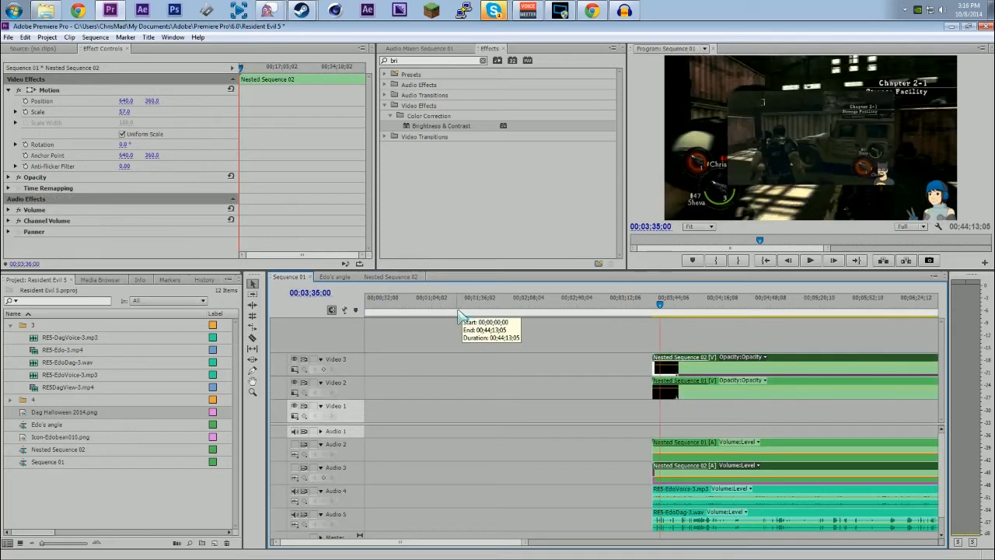
pyautogui.hotkey('ctrl', 'z')
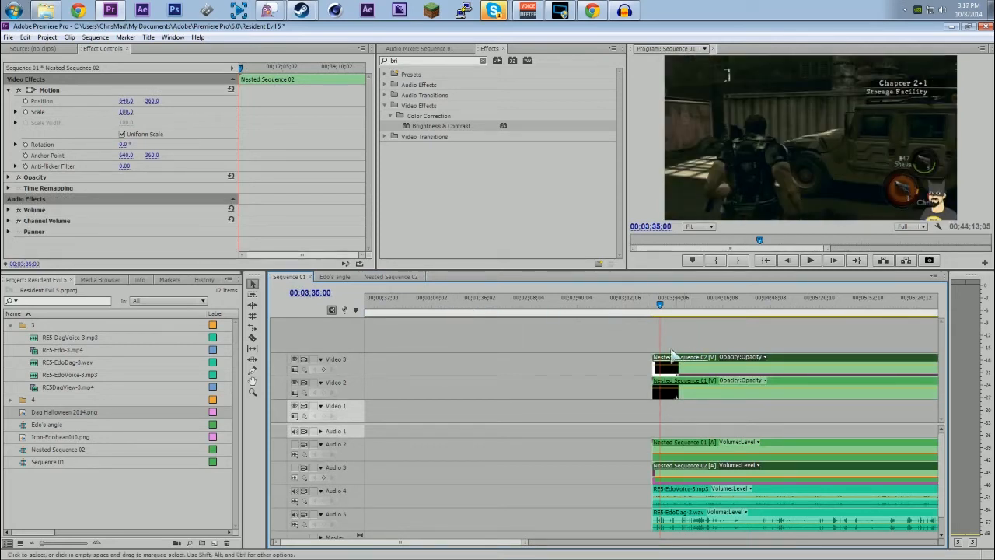
# Step: Open the Multi-Camera Monitor for Sequence 01
pyautogui.moveTo(607, 344); pyautogui.dragTo(721, 390)
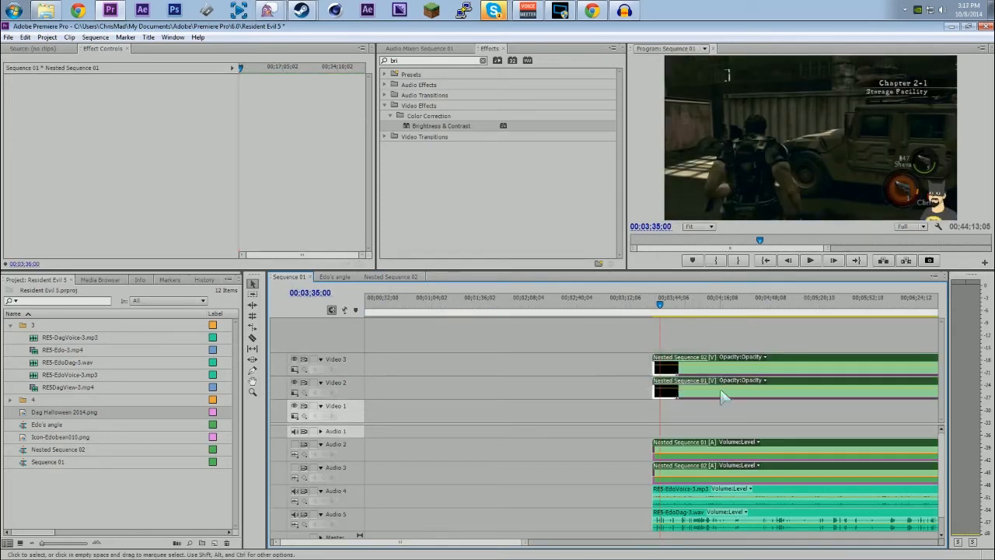
pyautogui.click(630, 364)
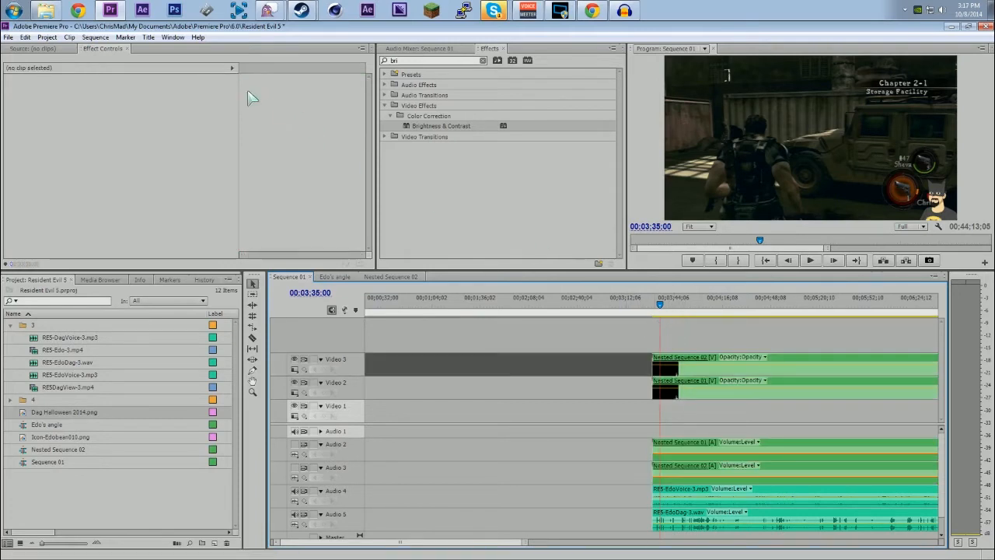
pyautogui.click(173, 37)
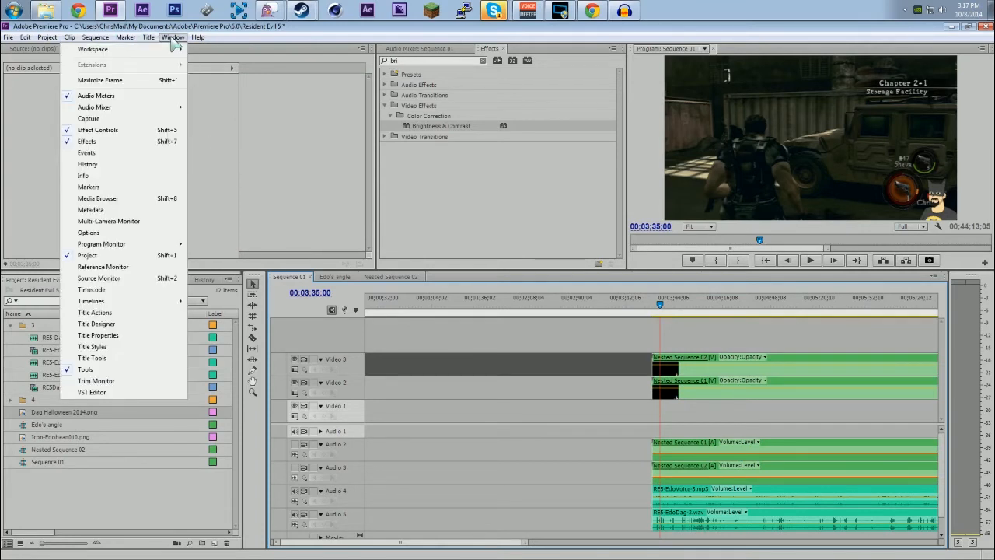
pyautogui.moveTo(197, 37)
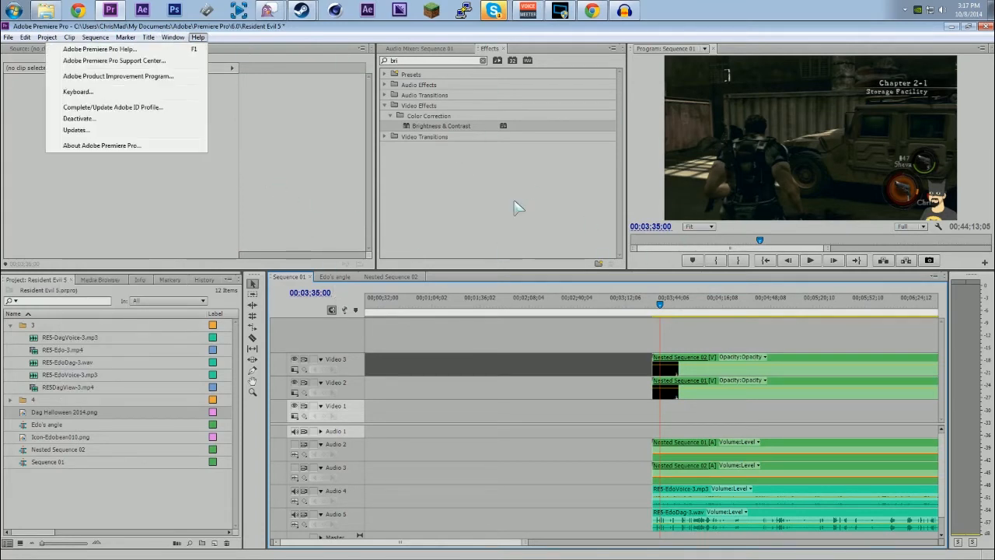
pyautogui.click(109, 221)
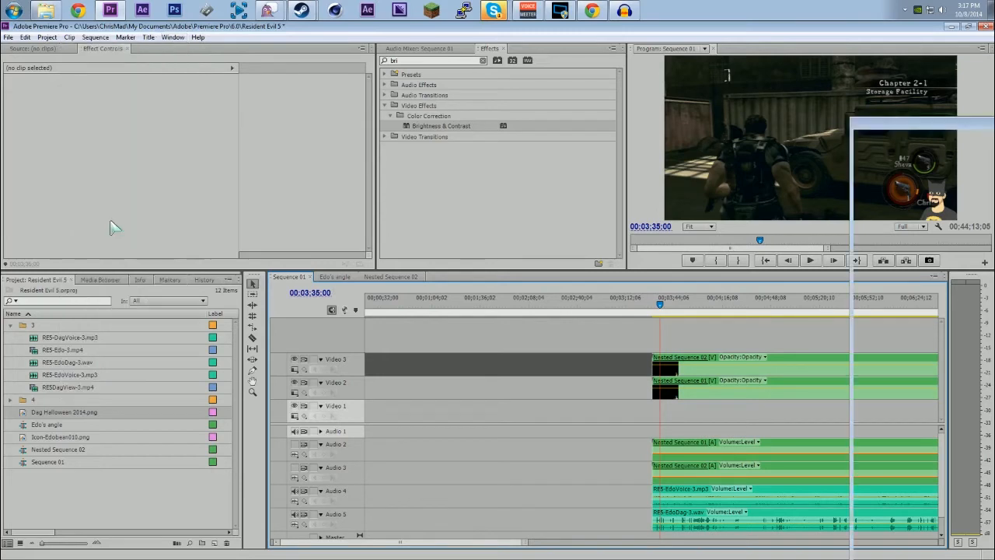
pyautogui.moveTo(926, 133); pyautogui.dragTo(994, 241)
# Step: Dock the Multi-Camera Monitor in the same panel group as the Program monitor
pyautogui.click(705, 49)
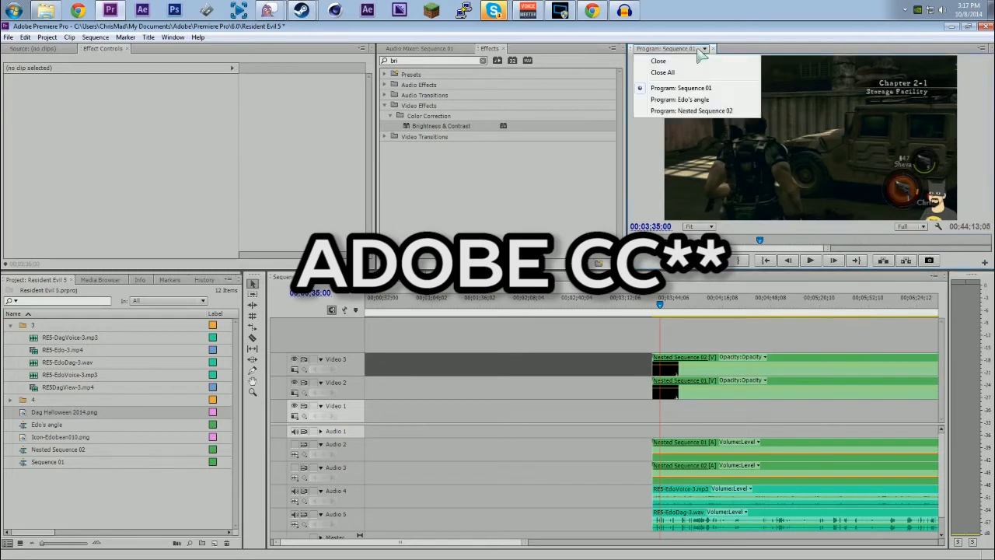
pyautogui.rightClick(851, 161)
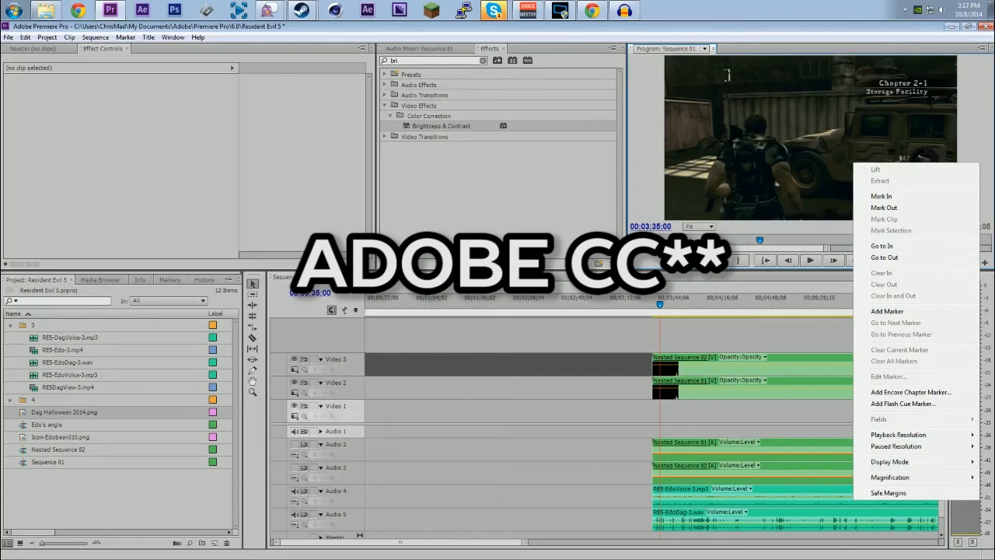
pyautogui.moveTo(994, 303); pyautogui.dragTo(262, 171)
pyautogui.moveTo(126, 184); pyautogui.dragTo(678, 51)
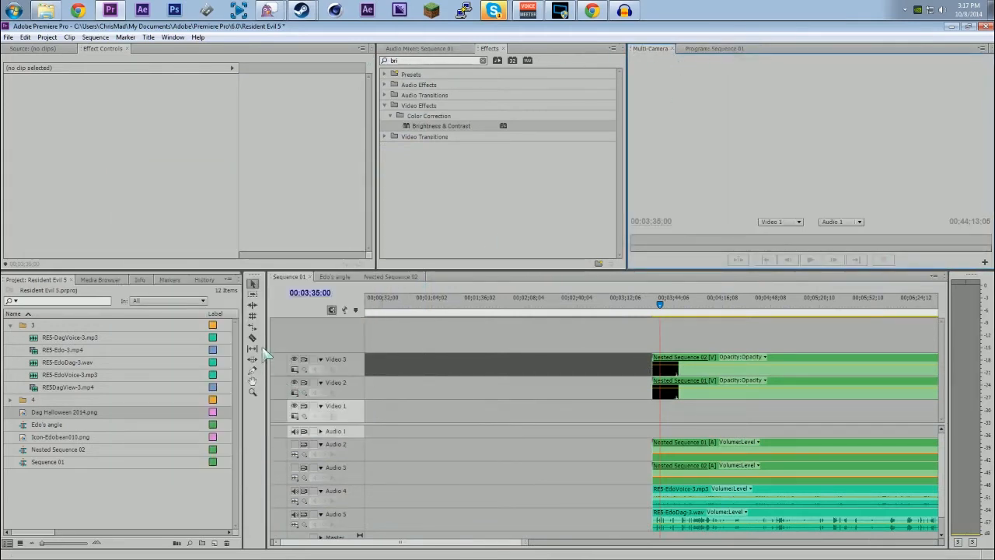
# Step: Nest the two gameplay clips on Video 2 and Video 3 of Sequence 01 together into a single sequence
pyautogui.click(251, 277)
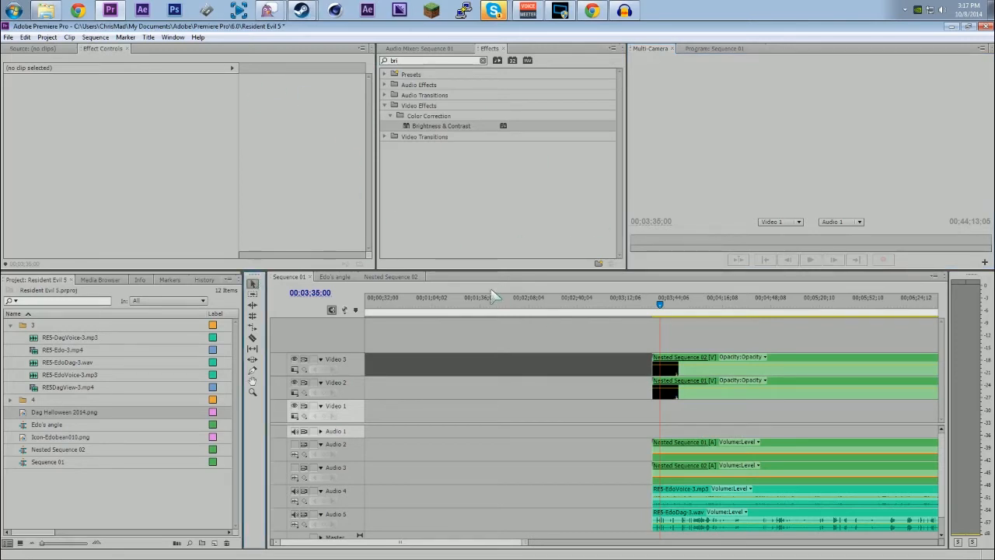
pyautogui.click(733, 349)
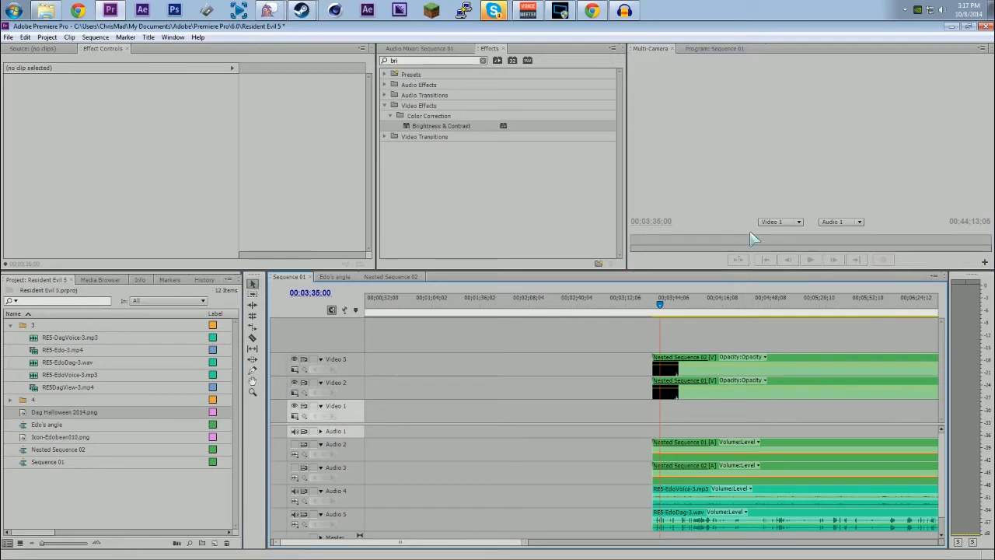
pyautogui.click(663, 309)
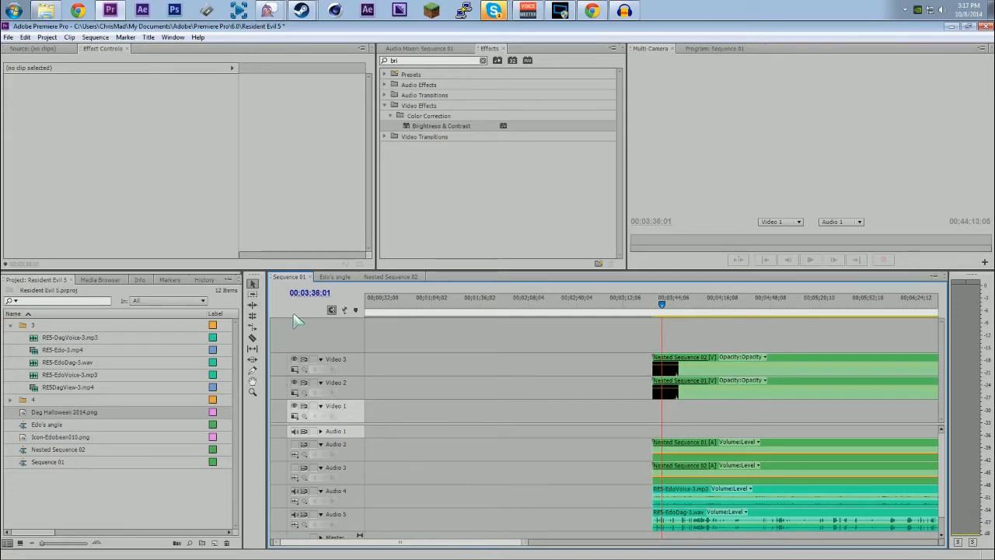
pyautogui.moveTo(622, 333); pyautogui.dragTo(721, 395)
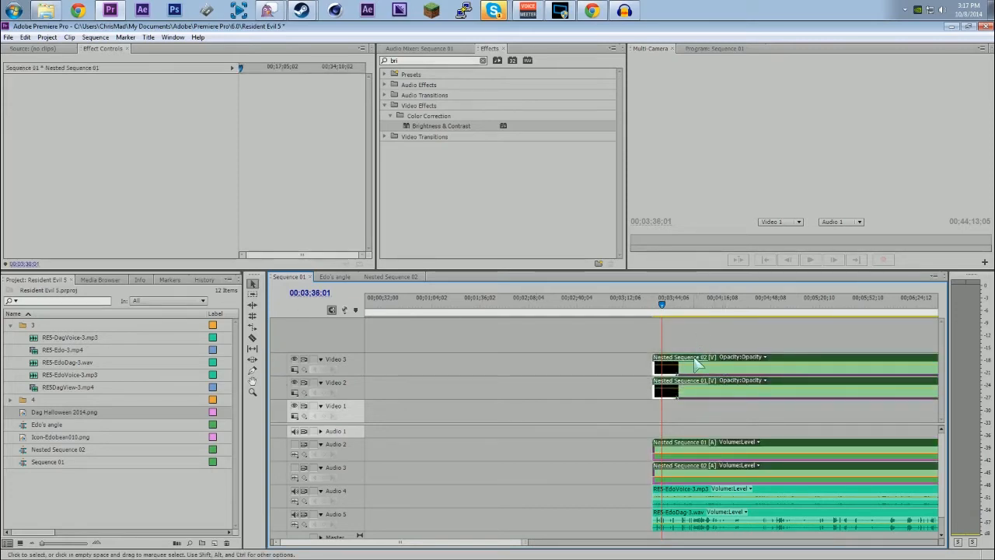
pyautogui.rightClick(697, 366)
pyautogui.click(728, 326)
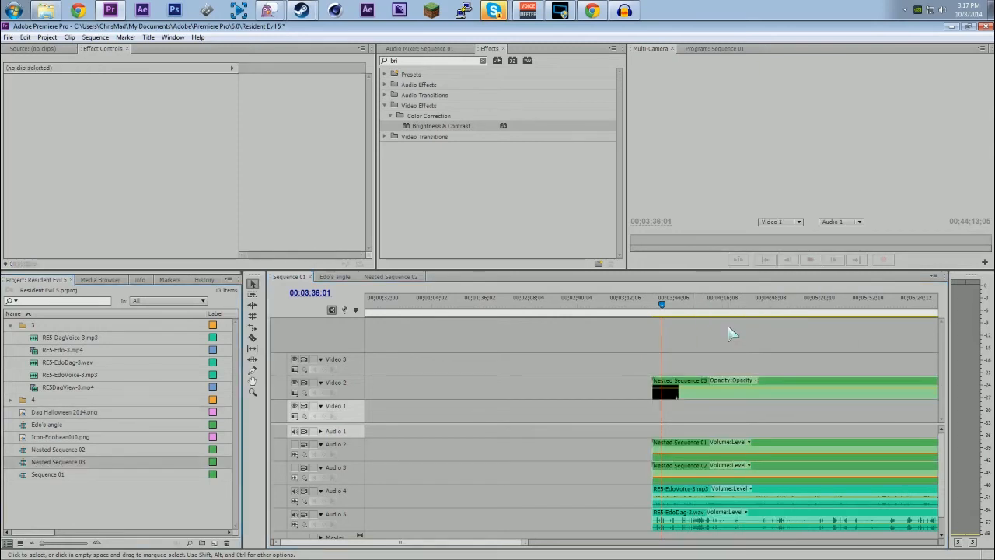
# Step: Overwrite the nested gameplay clip on Video 2 and Audio 2 with Nested Sequence 03 from the project, aligned to the same start
pyautogui.moveTo(529, 543); pyautogui.dragTo(871, 550)
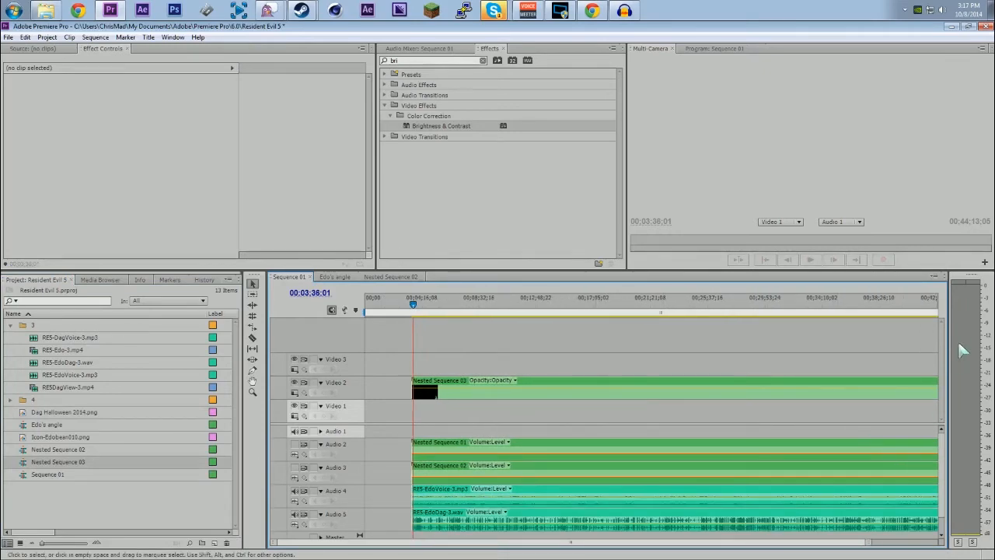
pyautogui.moveTo(857, 265); pyautogui.dragTo(857, 243)
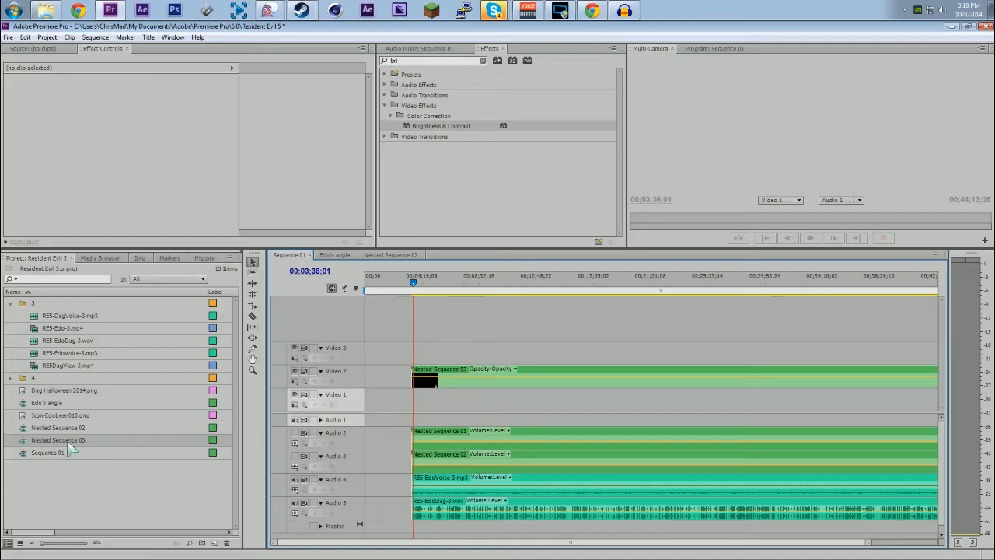
pyautogui.doubleClick(24, 439)
pyautogui.moveTo(24, 439); pyautogui.dragTo(414, 379)
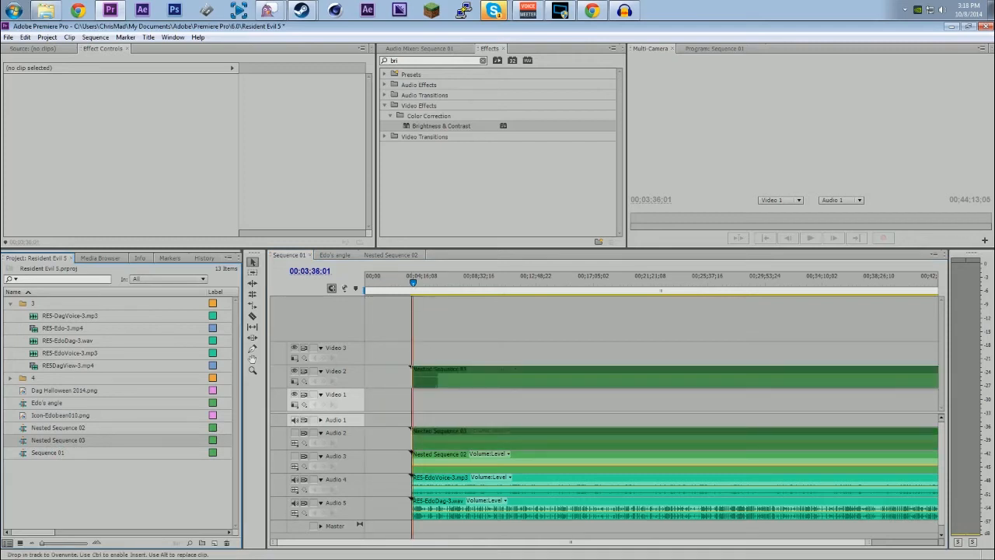
pyautogui.moveTo(414, 379); pyautogui.dragTo(414, 379)
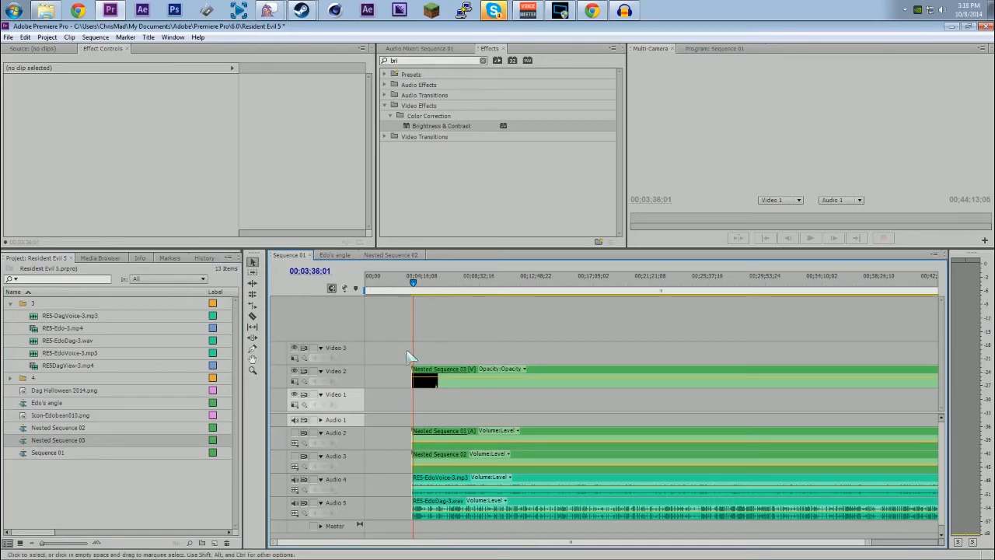
# Step: Delete the leftover Nested Sequence 02 audio from Audio 3 and move the two voice clips up to Audio 3 and Audio 4
pyautogui.moveTo(870, 545); pyautogui.dragTo(608, 465)
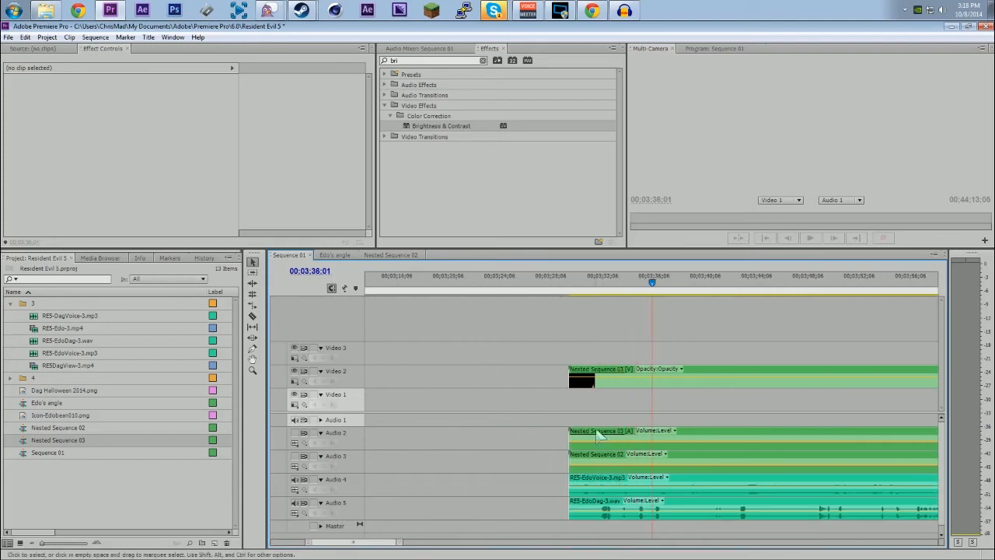
pyautogui.click(598, 462)
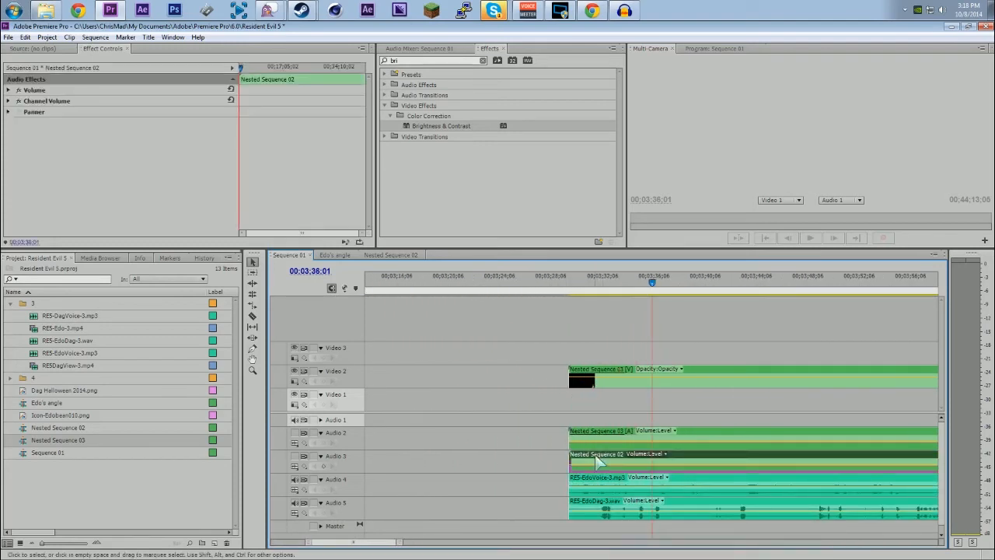
pyautogui.press('Delete')
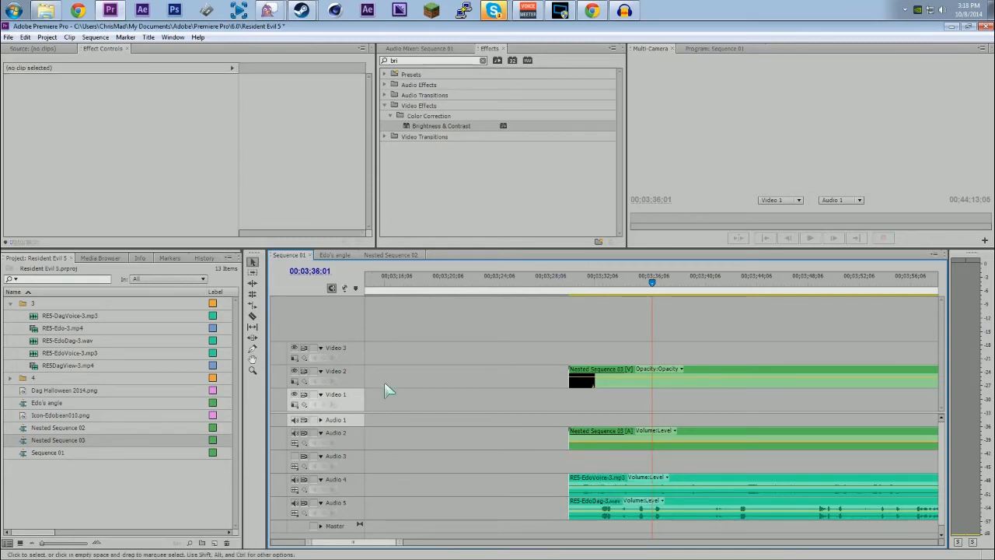
pyautogui.moveTo(552, 457); pyautogui.dragTo(598, 482)
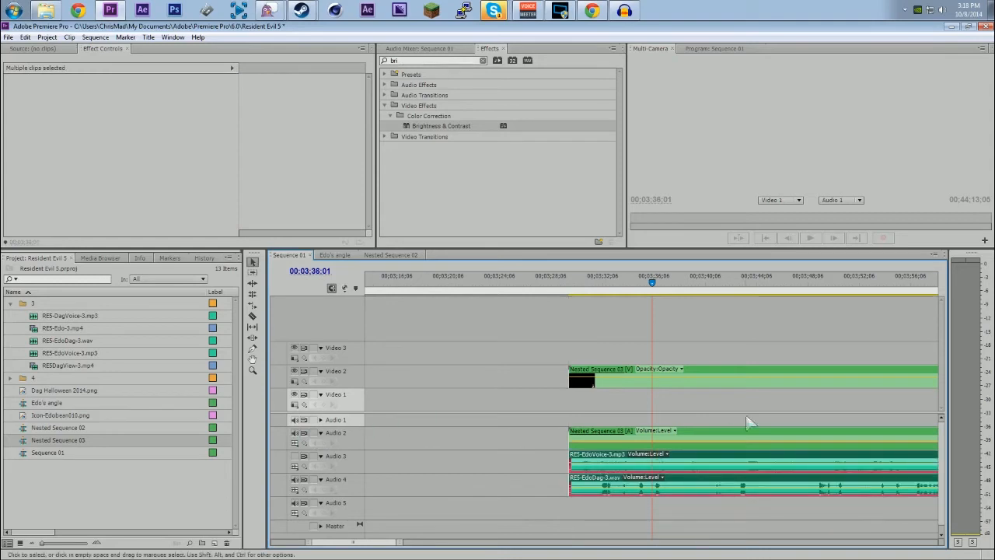
# Step: Delete all empty audio tracks from Sequence 01
pyautogui.rightClick(351, 425)
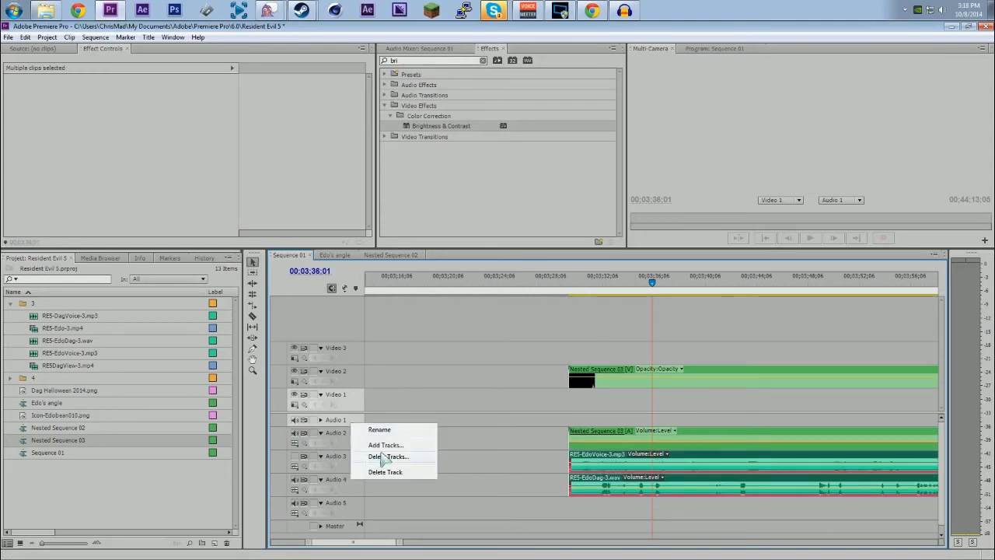
pyautogui.click(386, 457)
pyautogui.click(461, 290)
pyautogui.click(514, 304)
pyautogui.click(513, 315)
pyautogui.click(555, 235)
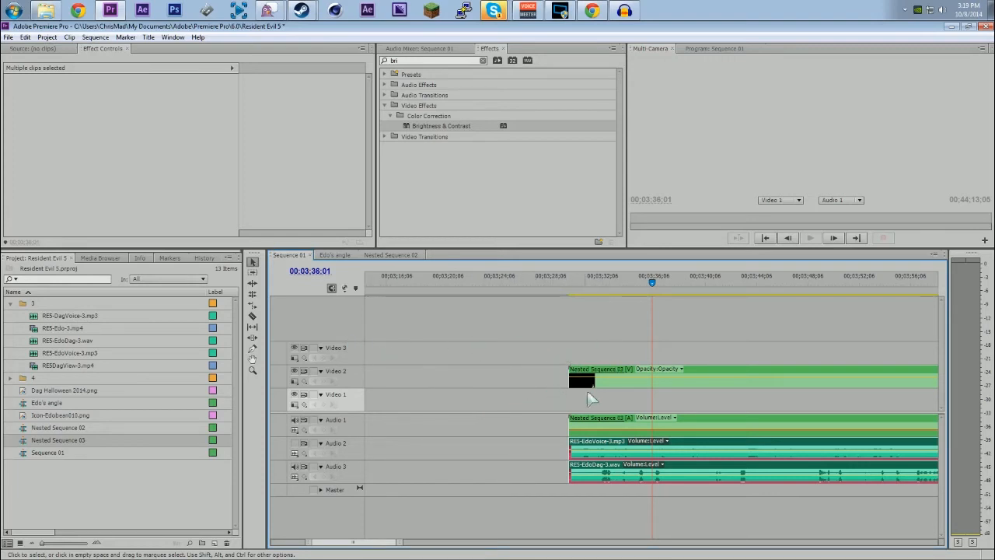
# Step: Enable Multi-Camera on the Nested Sequence 03 clip and move it down to Video 1
pyautogui.moveTo(536, 347); pyautogui.dragTo(613, 361)
pyautogui.moveTo(530, 334); pyautogui.dragTo(723, 362)
pyautogui.moveTo(623, 349); pyautogui.dragTo(923, 361)
pyautogui.moveTo(401, 542); pyautogui.dragTo(912, 553)
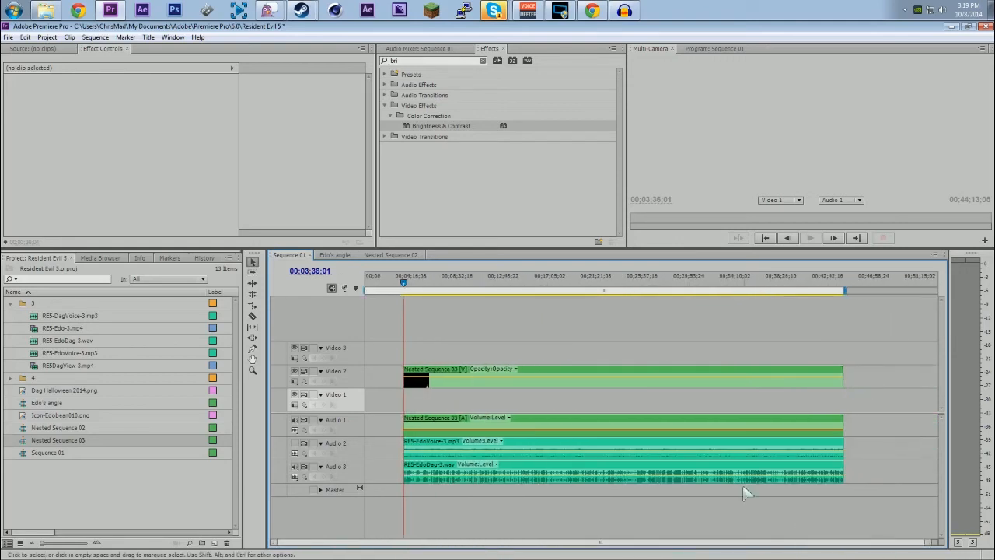
pyautogui.rightClick(614, 378)
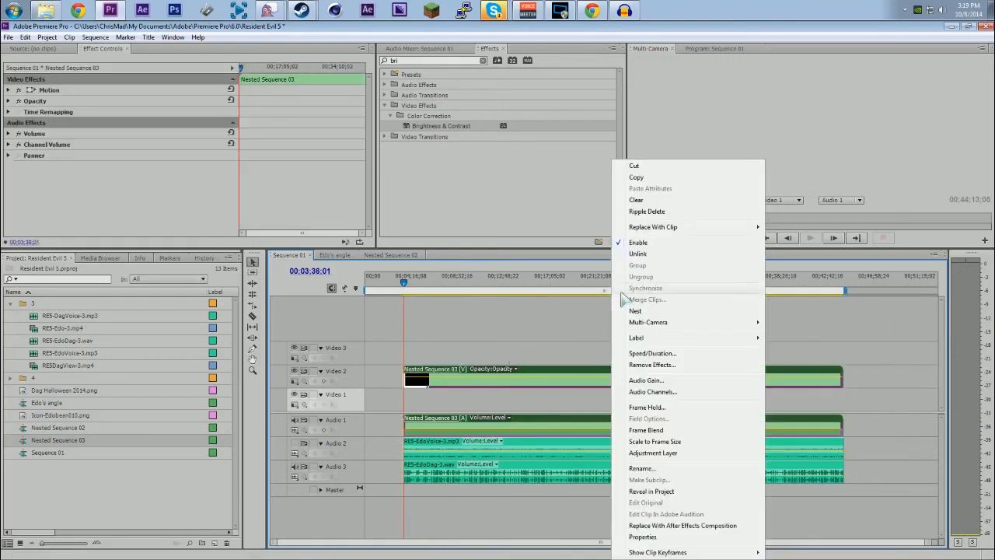
pyautogui.moveTo(630, 321)
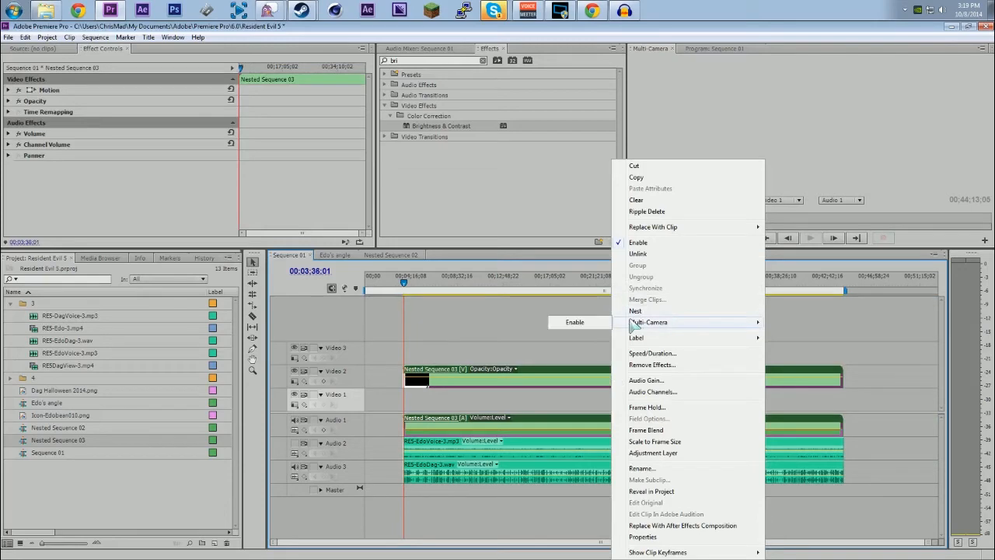
pyautogui.click(591, 323)
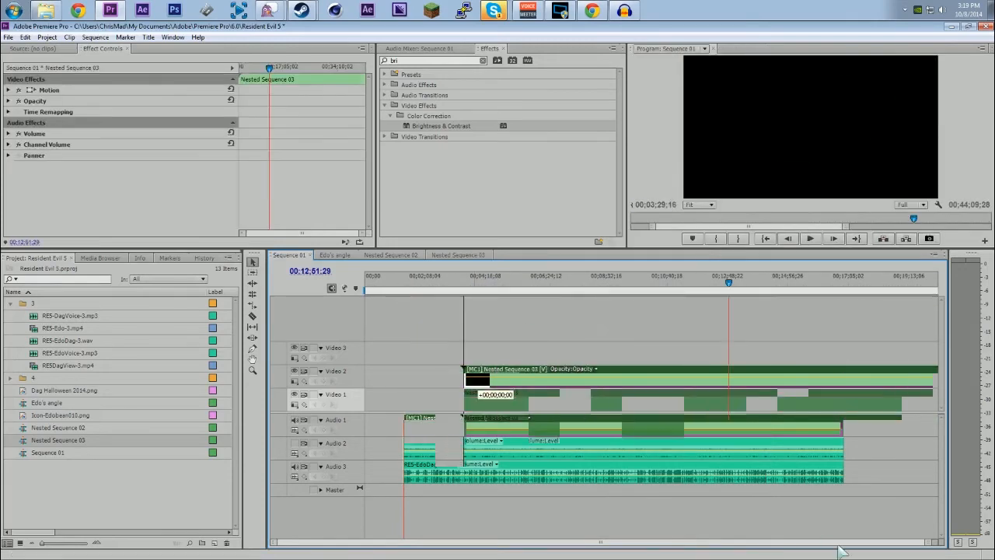
# Step: Set the Multi-Camera Monitor's video track to Video 1 and enlarge its window to view the camera angles
pyautogui.moveTo(994, 247); pyautogui.dragTo(405, 89)
pyautogui.click(434, 265)
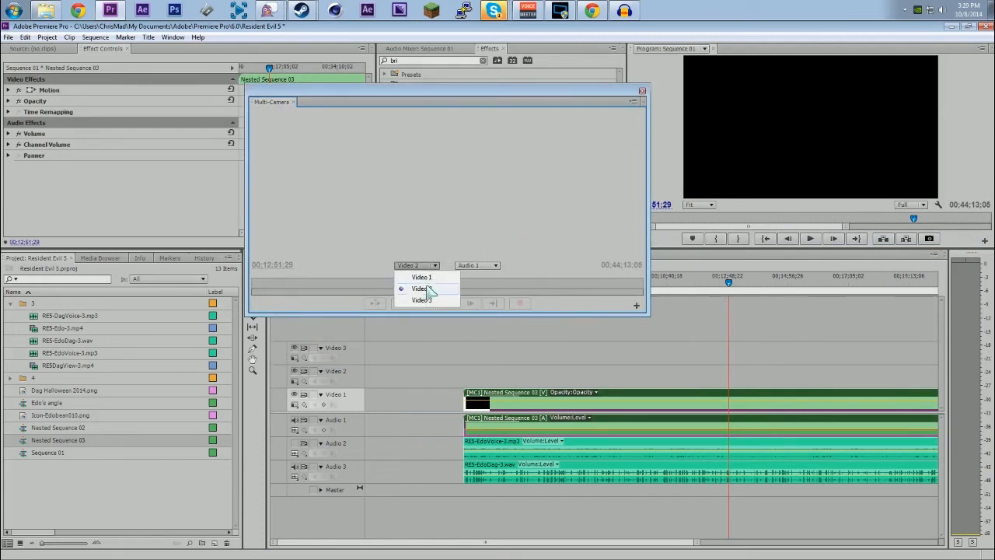
pyautogui.click(432, 272)
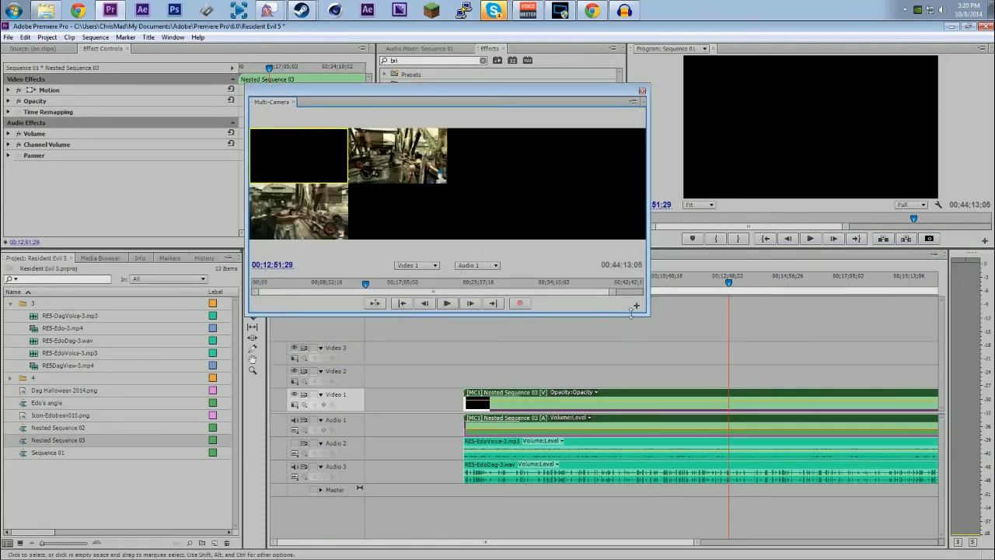
pyautogui.moveTo(649, 315); pyautogui.dragTo(925, 387)
pyautogui.moveTo(623, 98); pyautogui.dragTo(557, 60)
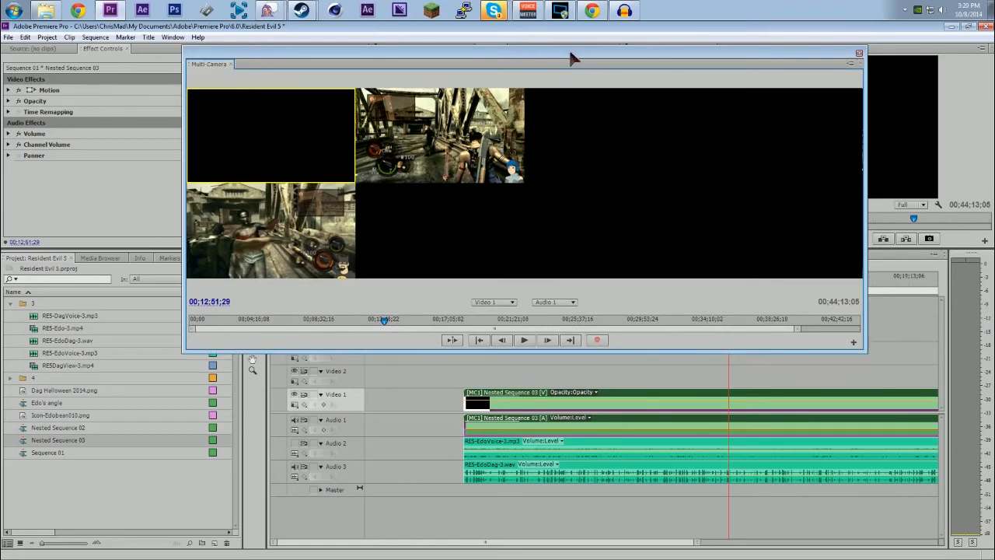
pyautogui.moveTo(570, 60); pyautogui.dragTo(491, 46)
# Step: Inside Nested Sequence 03, move the two gameplay clips down one track to Video 1 and Video 2, and return to Sequence 01
pyautogui.doubleClick(524, 398)
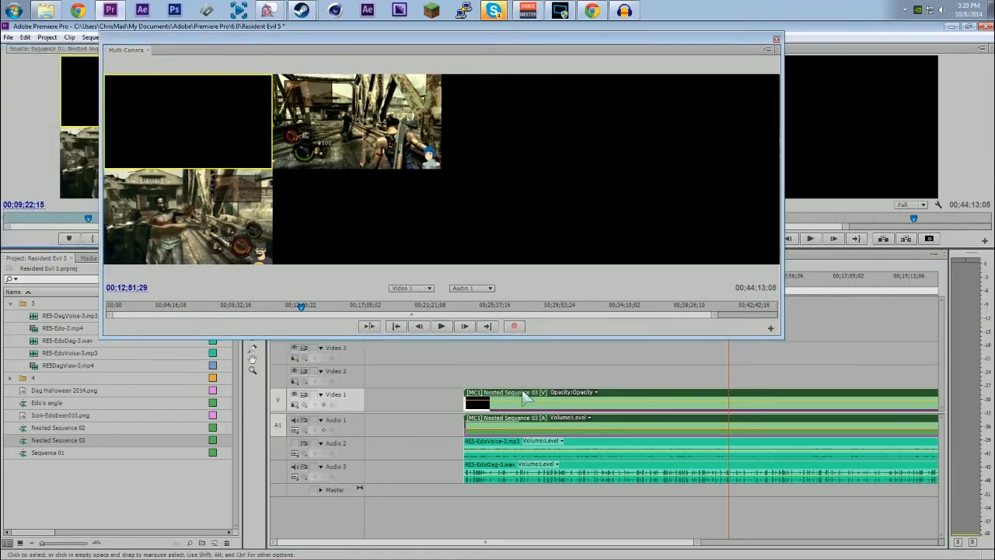
pyautogui.moveTo(539, 41); pyautogui.dragTo(994, 86)
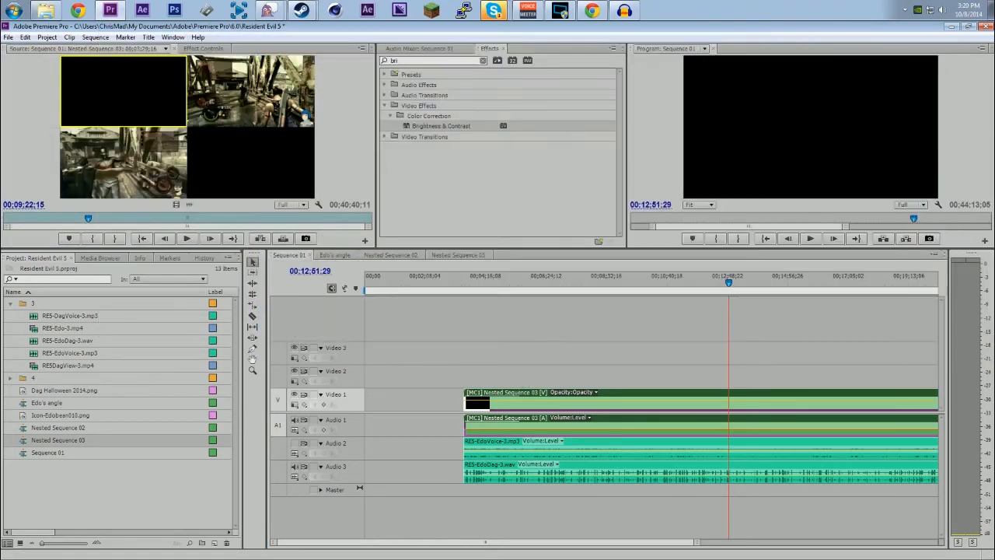
pyautogui.click(455, 255)
pyautogui.moveTo(453, 346); pyautogui.dragTo(517, 401)
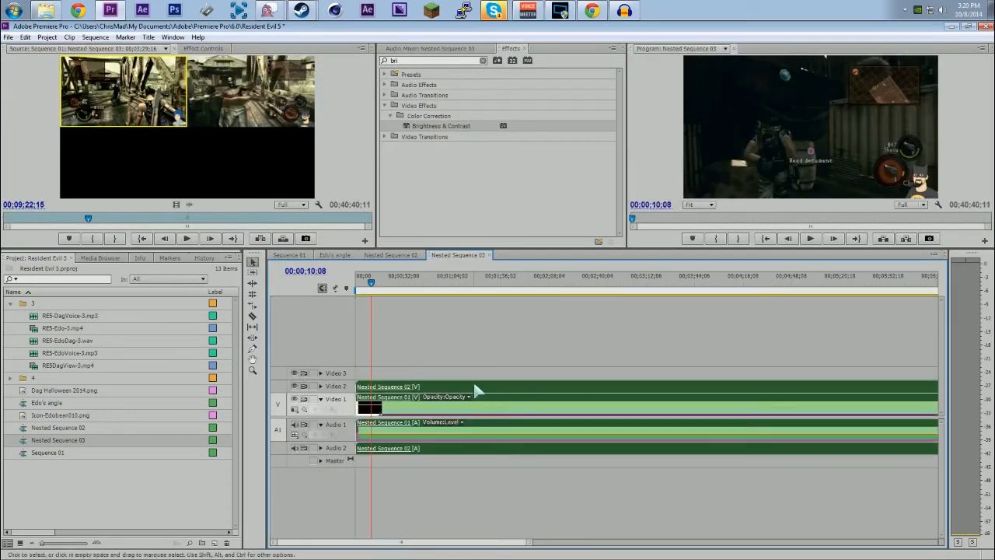
pyautogui.click(290, 255)
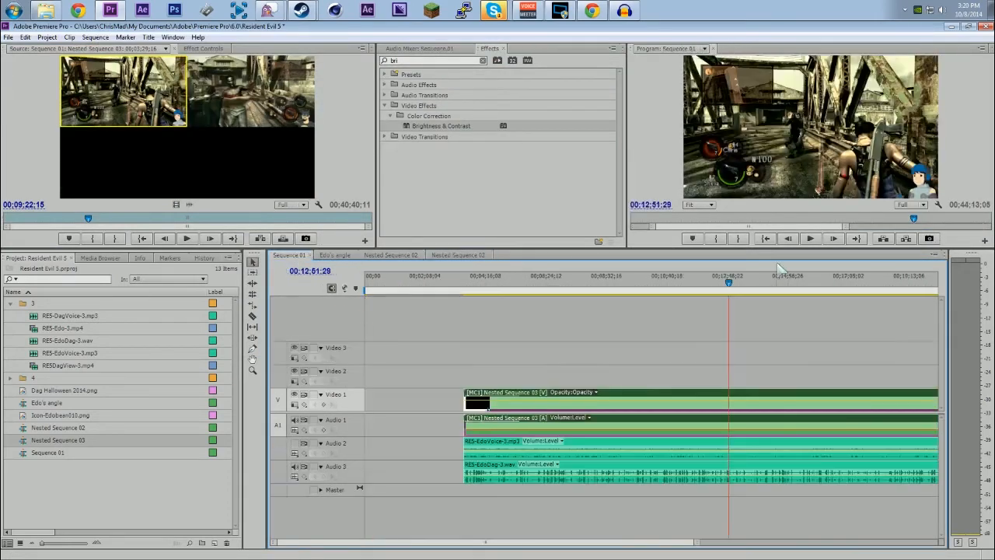
# Step: Bring up the enlarged Multi-Camera Monitor for Sequence 01 and review its options, including Audio Follows Video
pyautogui.hotkey('shift', '0')
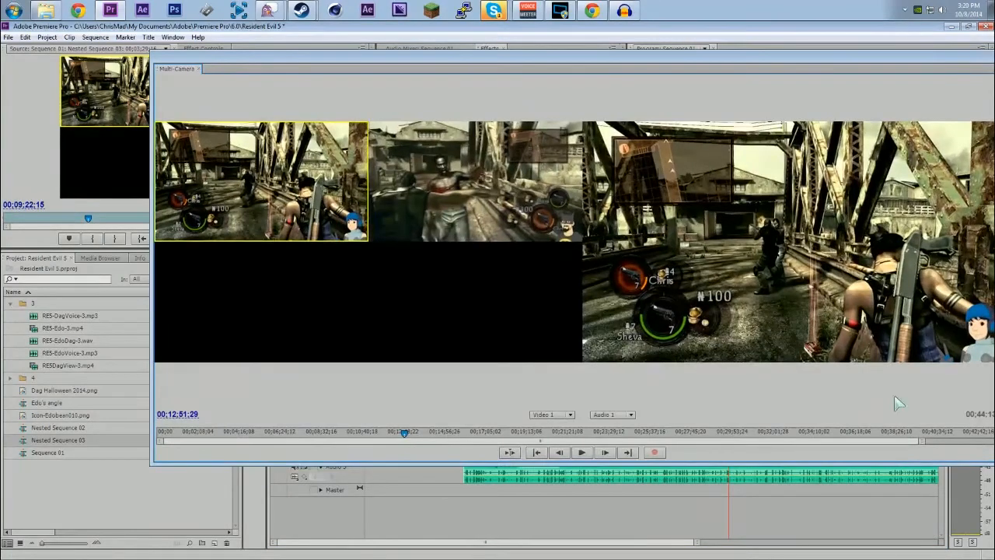
pyautogui.moveTo(632, 66); pyautogui.dragTo(555, 34)
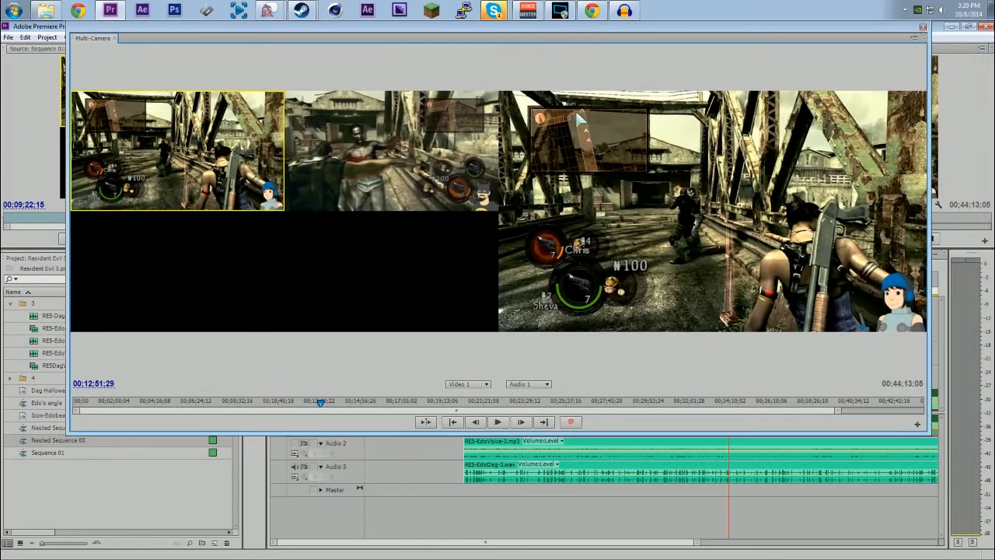
pyautogui.rightClick(75, 43)
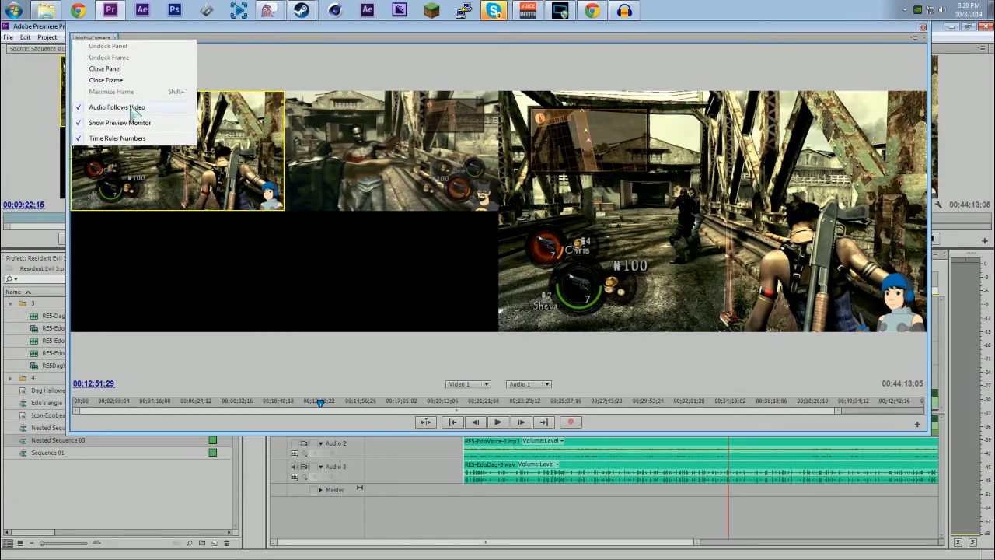
pyautogui.click(328, 46)
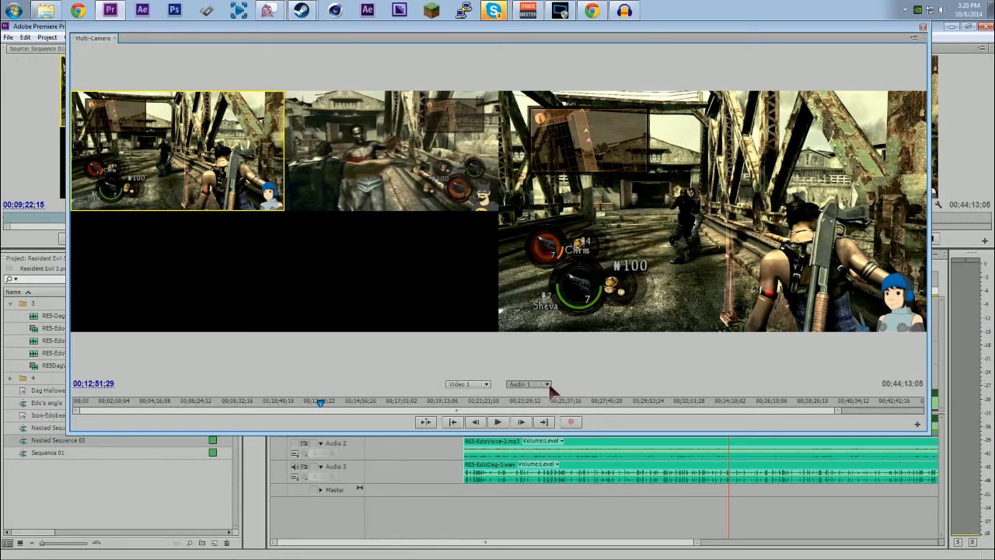
pyautogui.rightClick(77, 39)
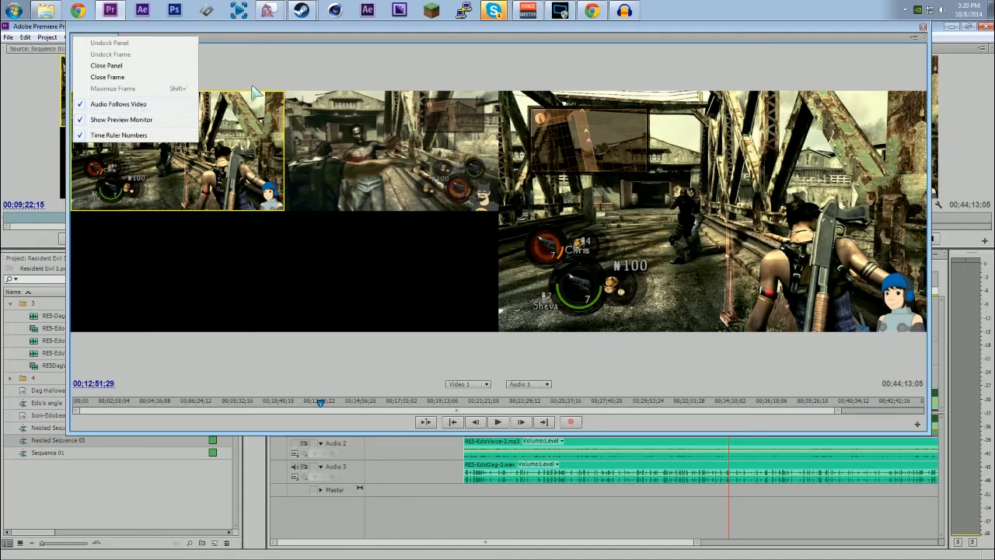
pyautogui.click(333, 52)
pyautogui.moveTo(366, 34); pyautogui.dragTo(339, 43)
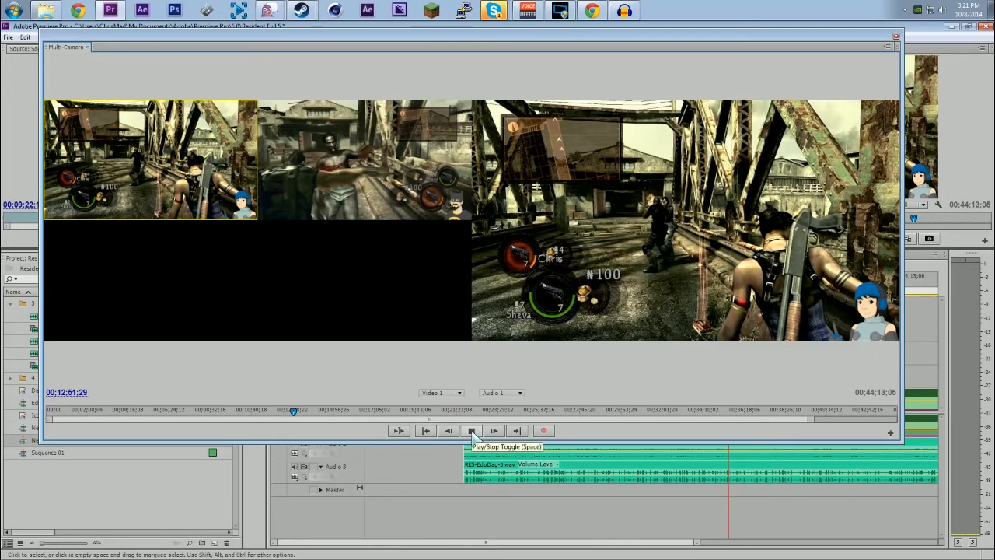
# Step: Record a multi-camera edit from 00;12;51;29, alternating between the two players' views during playback, and stop playback
pyautogui.click(471, 430)
pyautogui.click(232, 197)
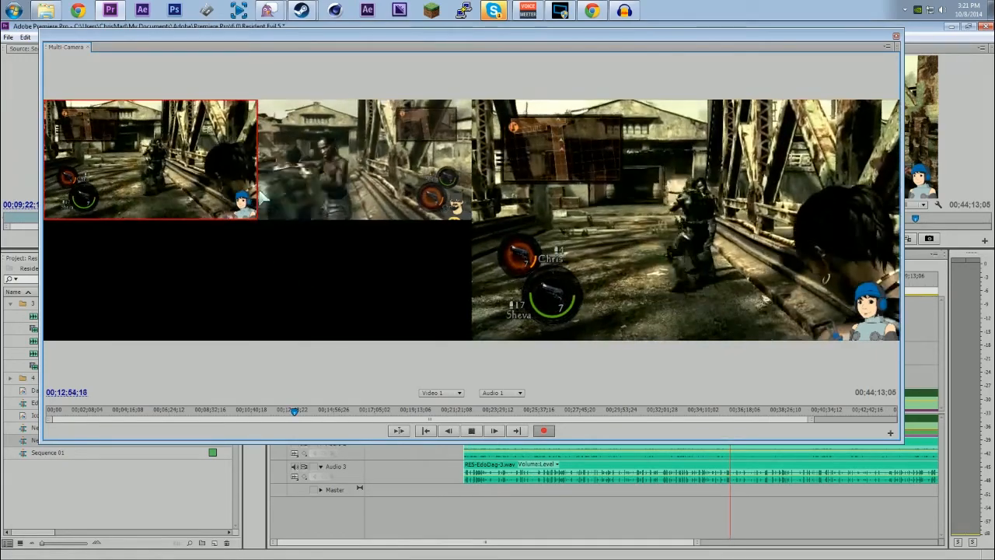
pyautogui.click(317, 187)
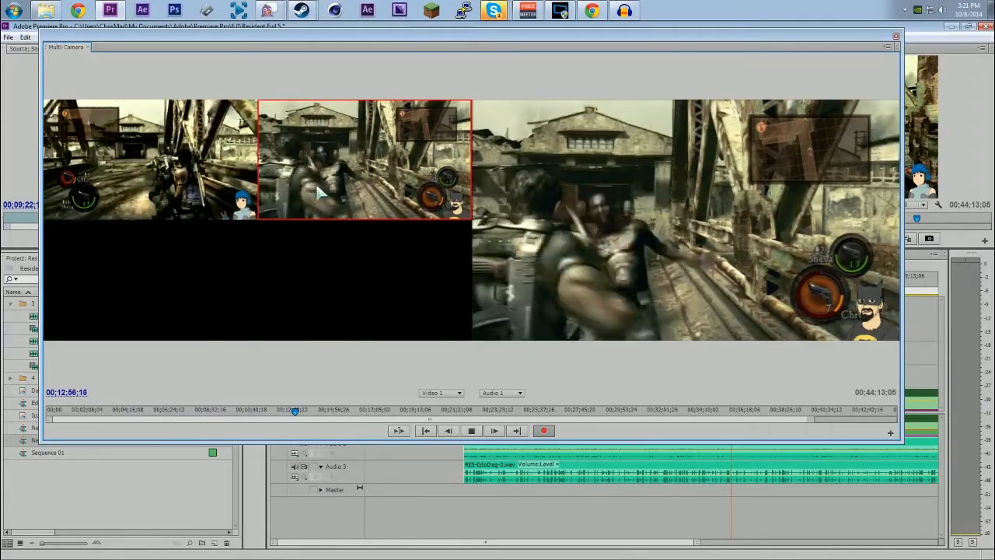
pyautogui.click(120, 191)
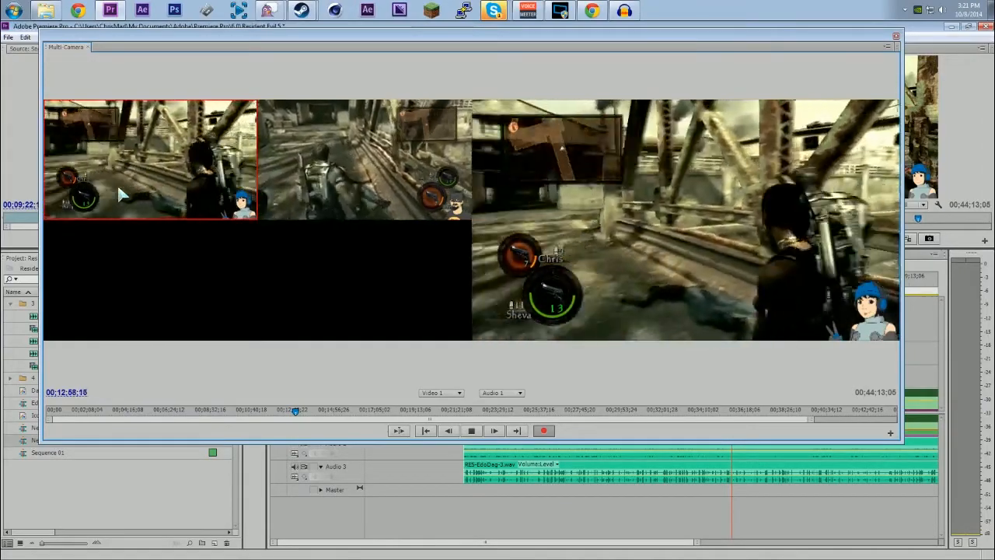
pyautogui.click(346, 199)
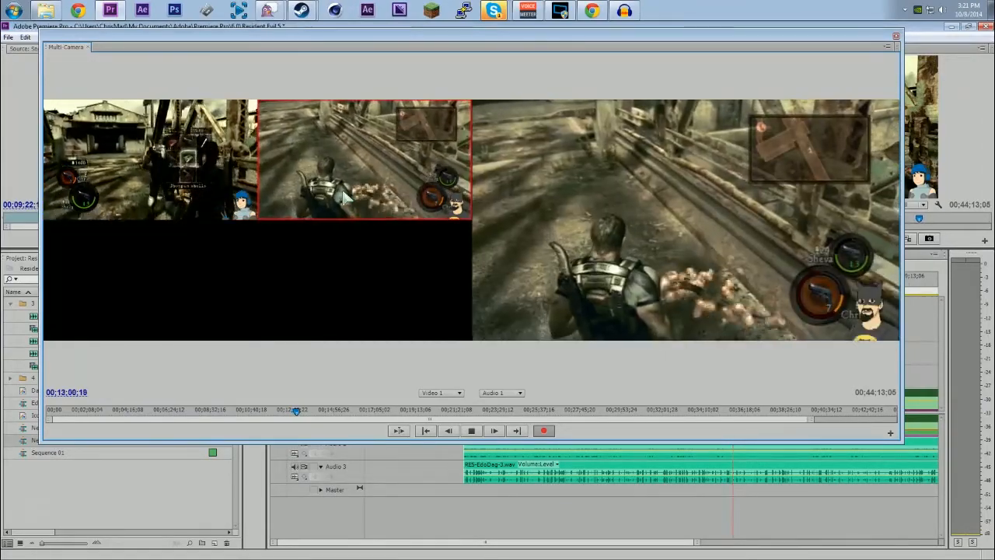
pyautogui.click(216, 190)
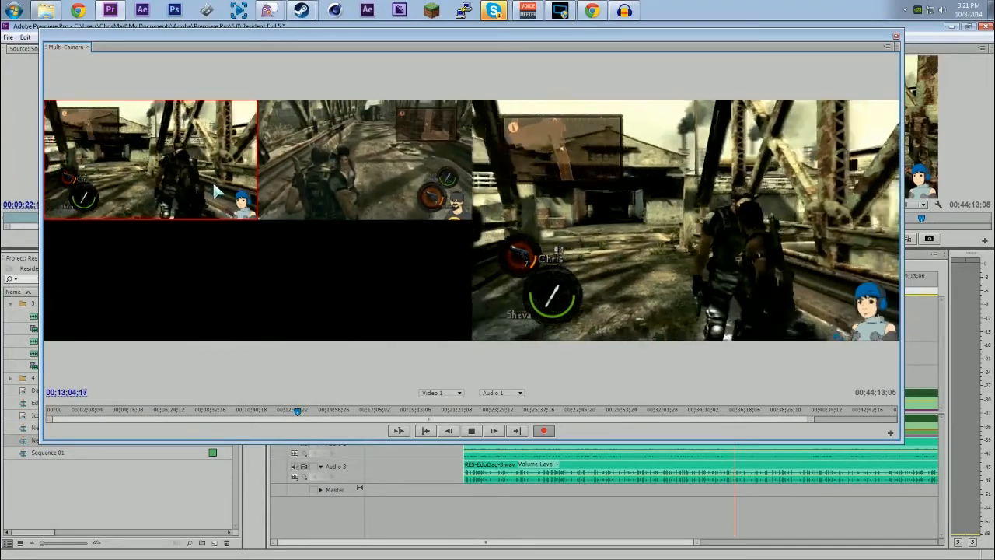
pyautogui.click(355, 190)
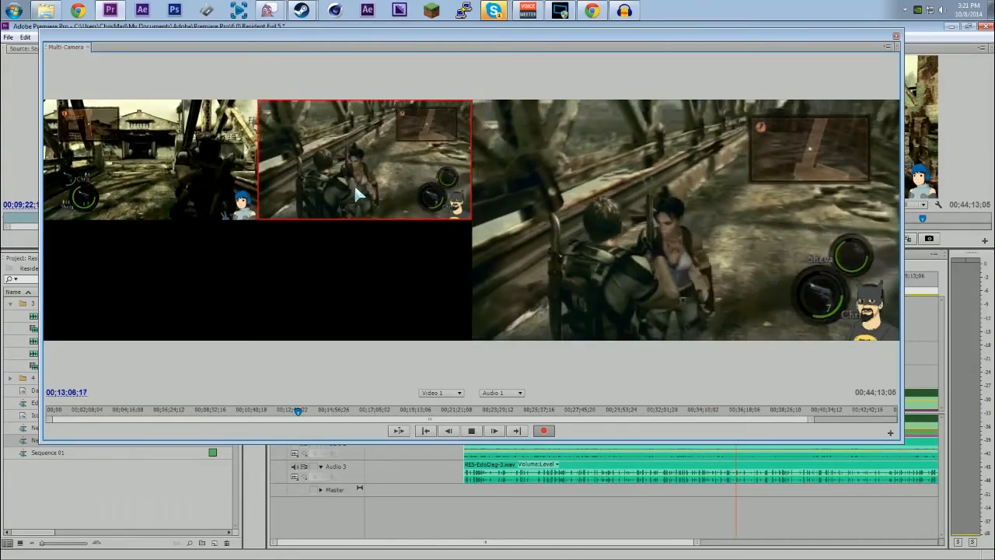
pyautogui.press('space')
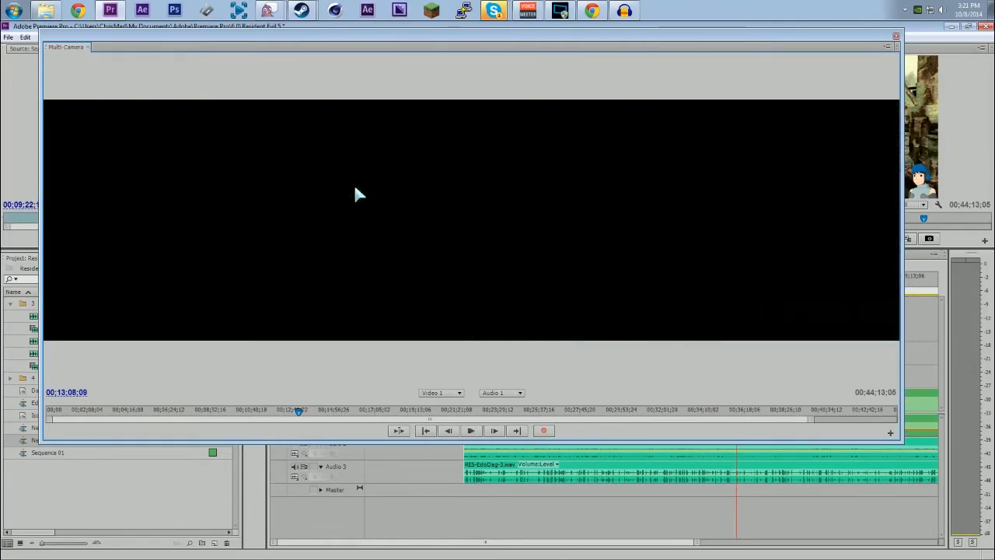
# Step: Move the Multi-Camera Monitor aside and place the playhead at 00;12;50;27, just before the recorded camera cuts in Sequence 01
pyautogui.moveTo(558, 37); pyautogui.dragTo(994, 159)
pyautogui.moveTo(696, 542); pyautogui.dragTo(536, 543)
pyautogui.click(562, 280)
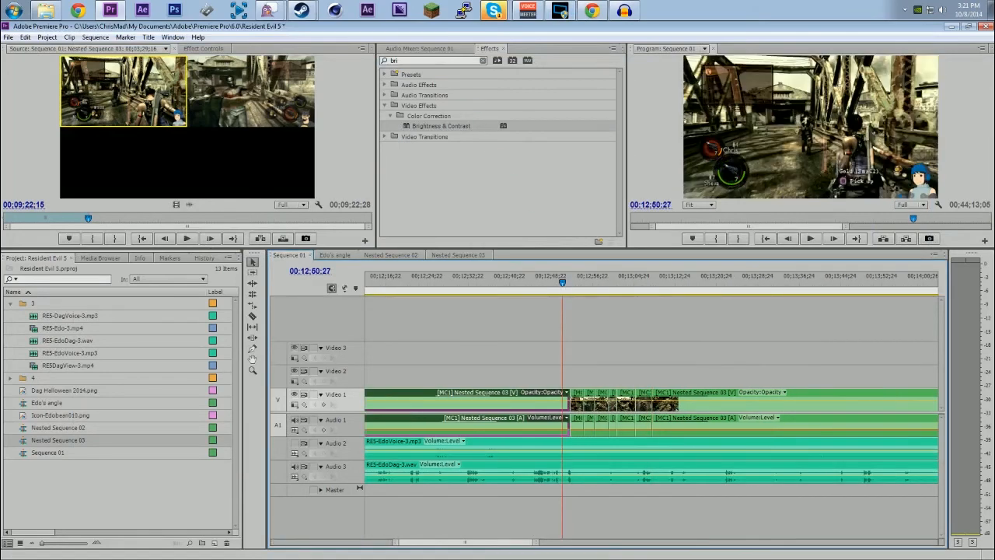
# Step: Lower the Audio 1 track to -8.0 dB in the Audio Mixer and play back the multi-camera cuts in Sequence 01
pyautogui.click(420, 48)
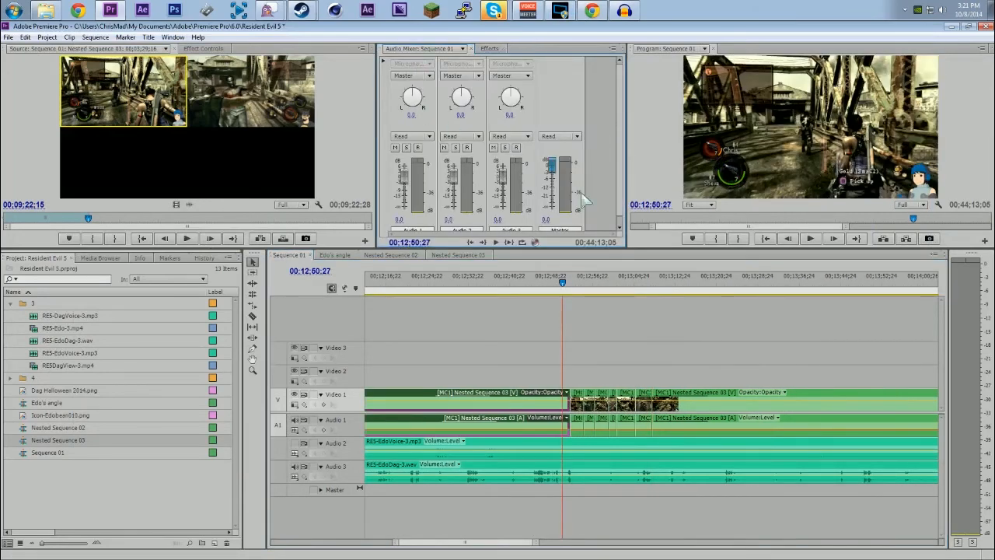
pyautogui.moveTo(405, 174); pyautogui.dragTo(413, 206)
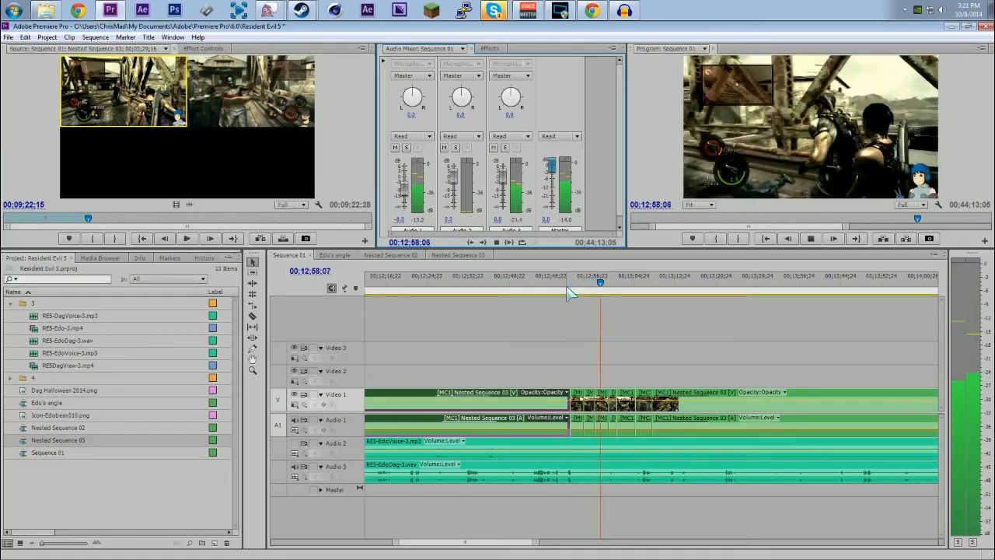
pyautogui.press('space')
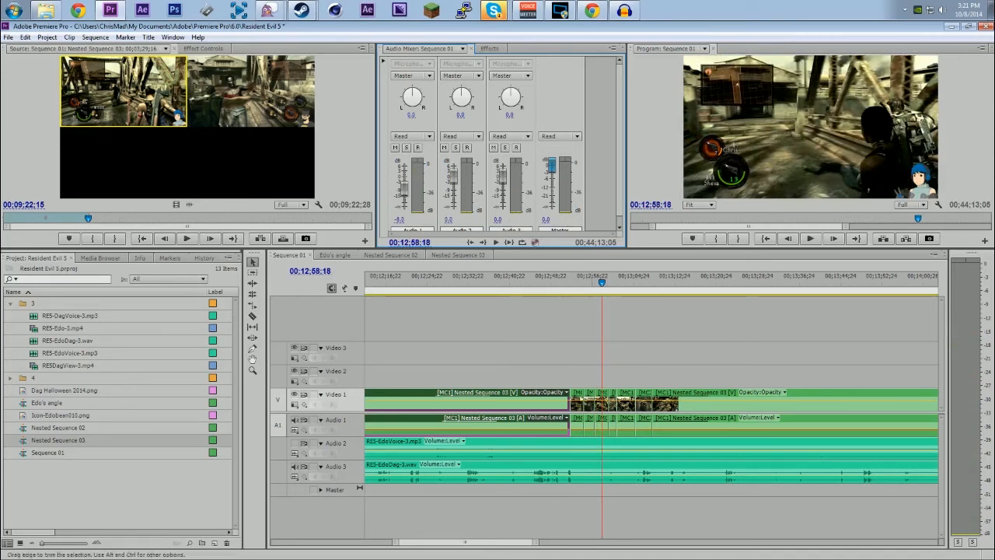
pyautogui.press('space')
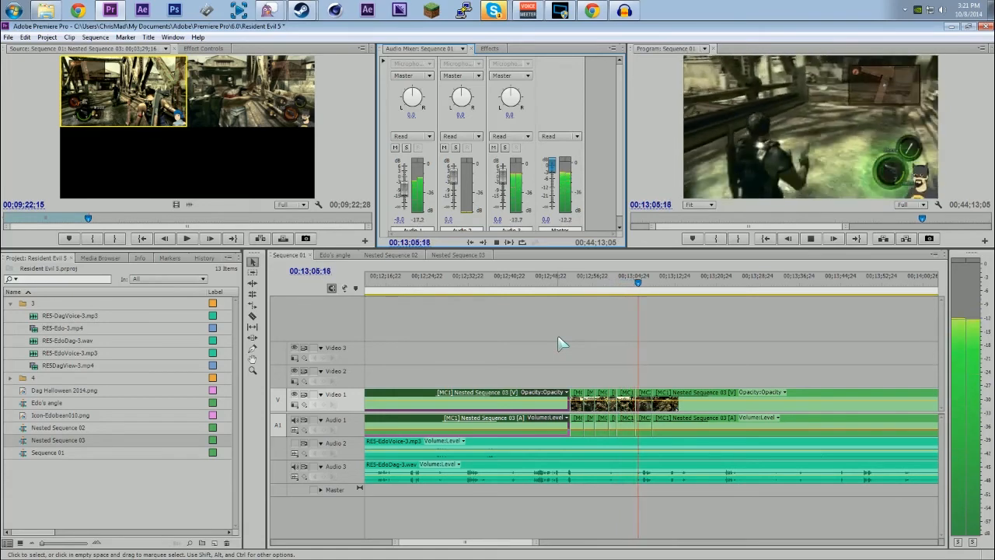
pyautogui.press('space')
pyautogui.press('space')
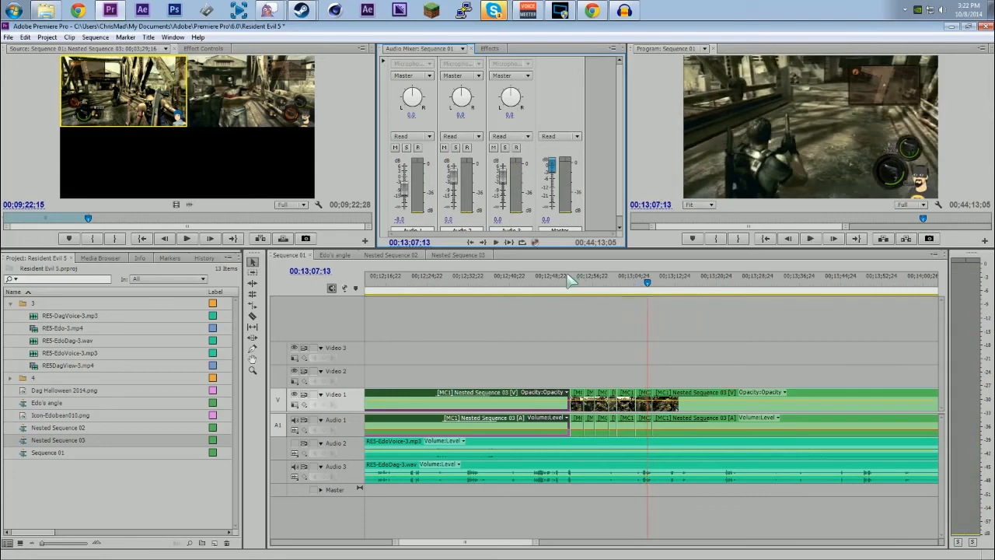
# Step: Check the recorded camera cuts in Sequence 01 at several playhead positions up to 00;13;02;18, and view the whole sequence
pyautogui.click(570, 281)
pyautogui.click(586, 283)
pyautogui.click(600, 283)
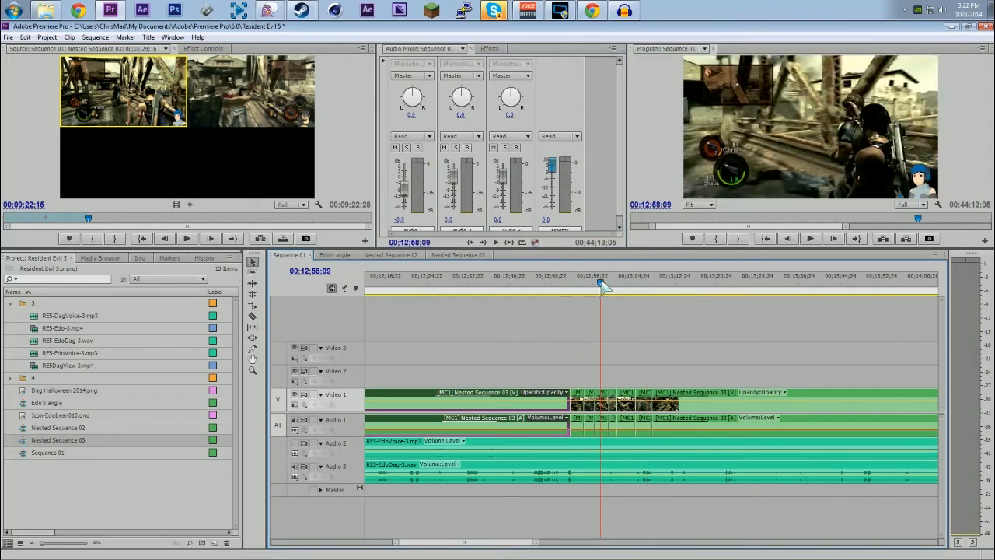
pyautogui.click(623, 284)
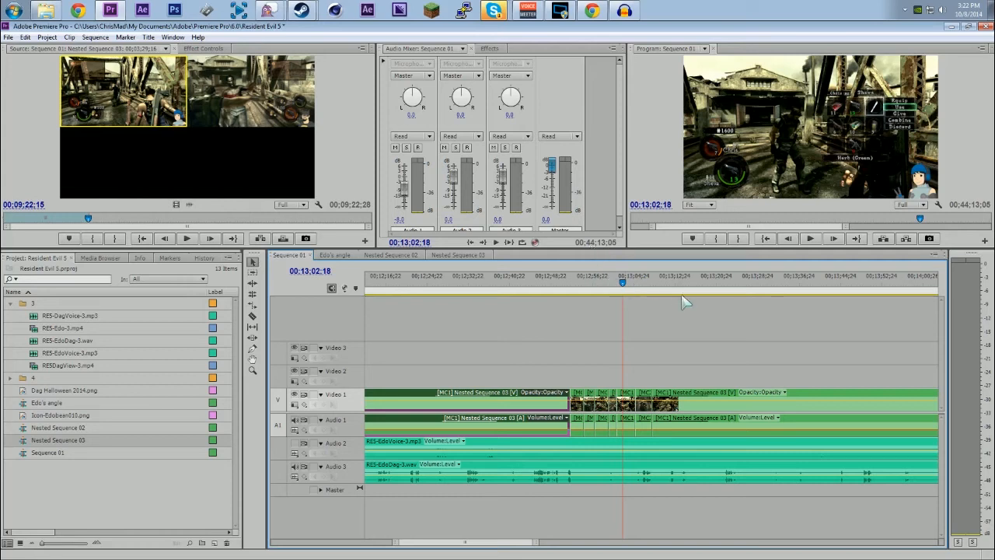
pyautogui.moveTo(536, 548); pyautogui.dragTo(933, 542)
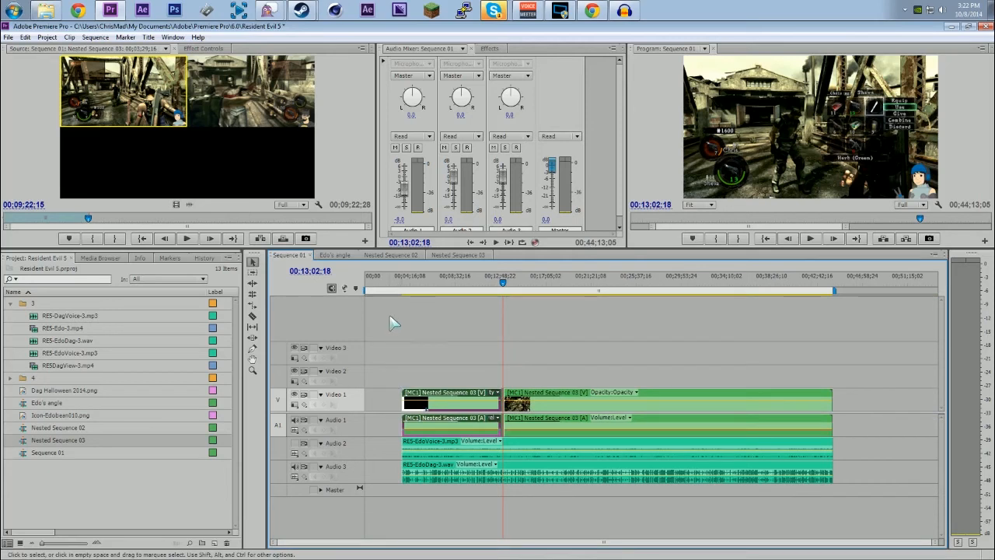
# Step: Create a new sequence named Sequence 02 with the HDV 720p30 preset
pyautogui.rightClick(174, 507)
pyautogui.click(158, 513)
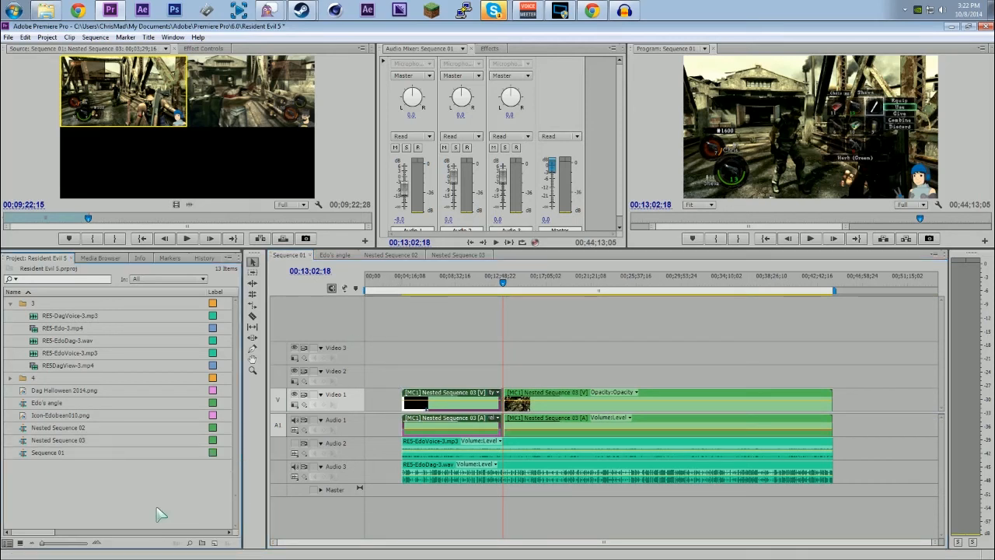
pyautogui.click(214, 543)
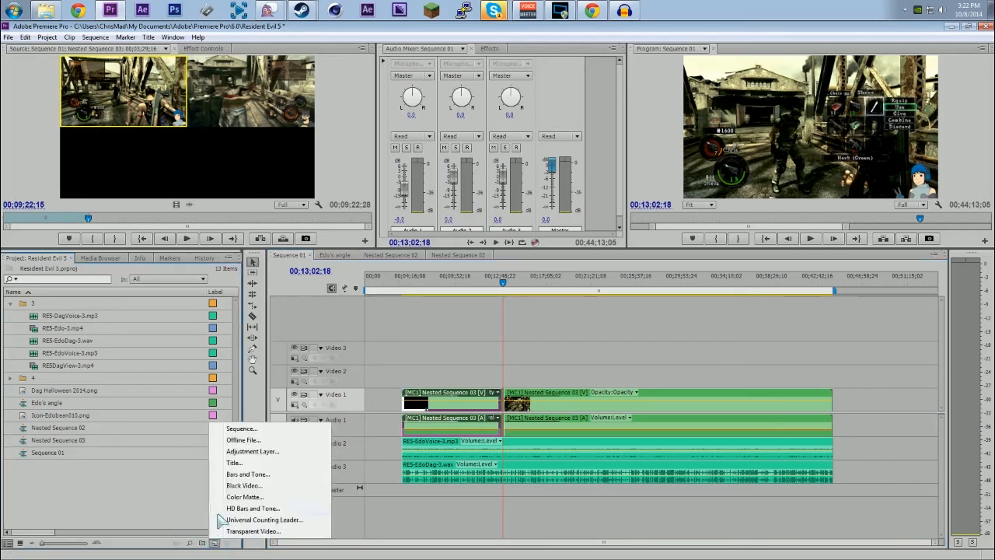
pyautogui.click(242, 429)
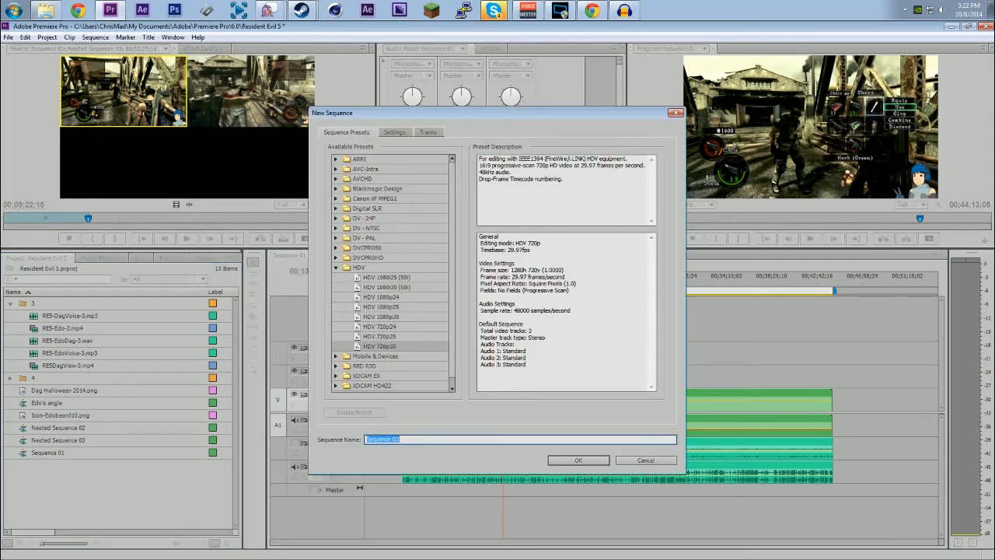
pyautogui.click(566, 462)
pyautogui.click(569, 463)
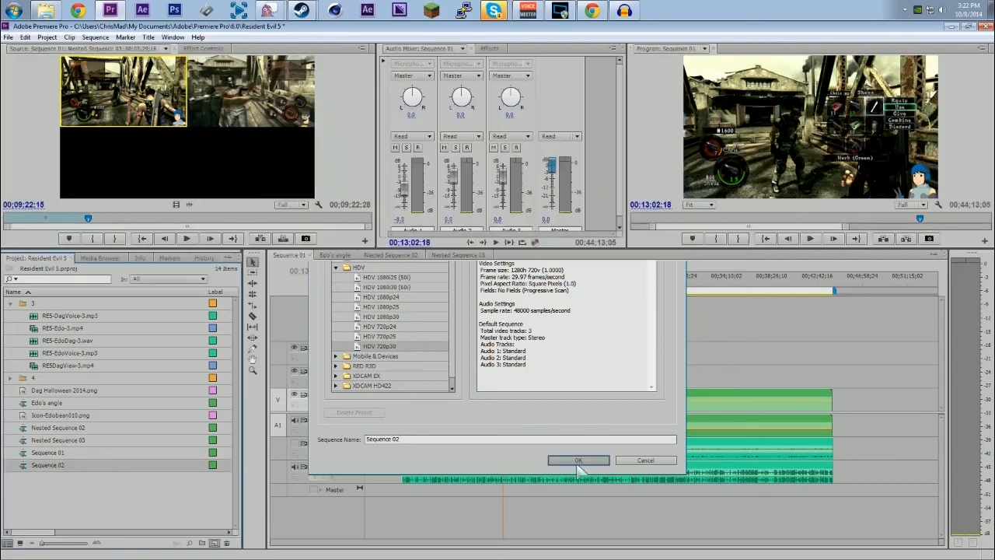
# Step: Nest Sequence 01 at the start of Video 1 in Sequence 02 and trim its empty beginning to 00;03;24;12
pyautogui.moveTo(26, 453)
pyautogui.mouseDown()
pyautogui.moveTo(433, 404)
pyautogui.moveTo(355, 405)
pyautogui.moveTo(365, 406)
pyautogui.mouseUp()
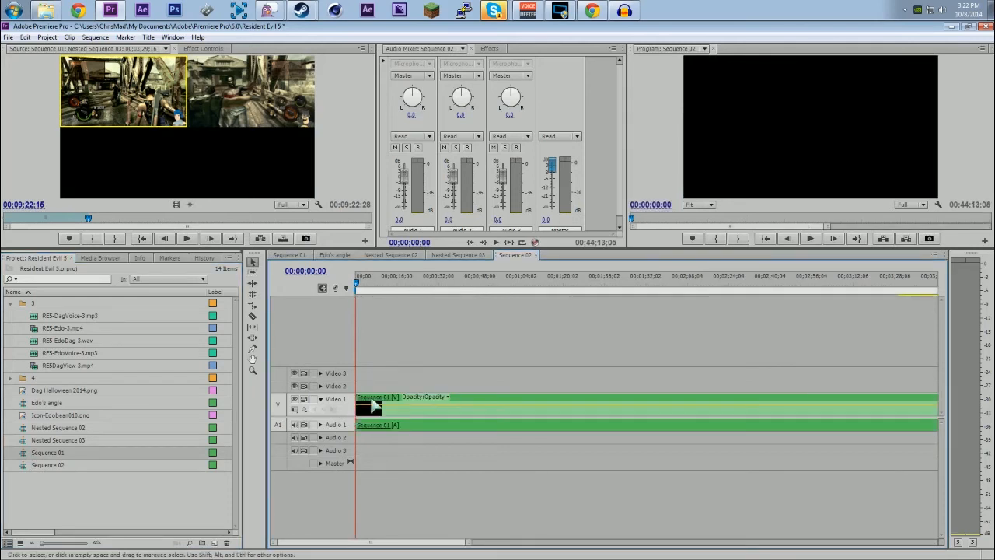
pyautogui.moveTo(382, 285); pyautogui.dragTo(684, 314)
pyautogui.moveTo(468, 543); pyautogui.dragTo(964, 537)
pyautogui.moveTo(380, 285); pyautogui.dragTo(393, 289)
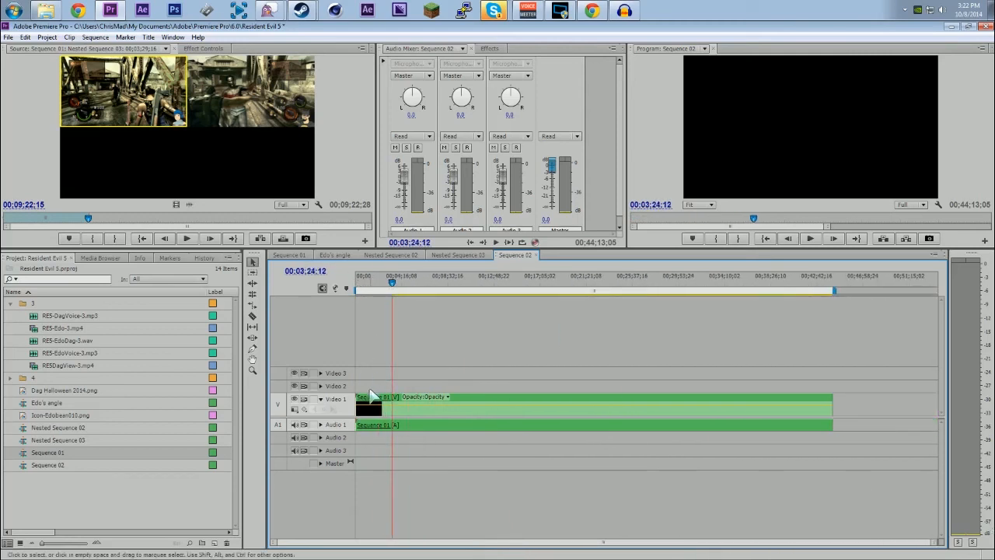
pyautogui.moveTo(358, 401); pyautogui.dragTo(393, 400)
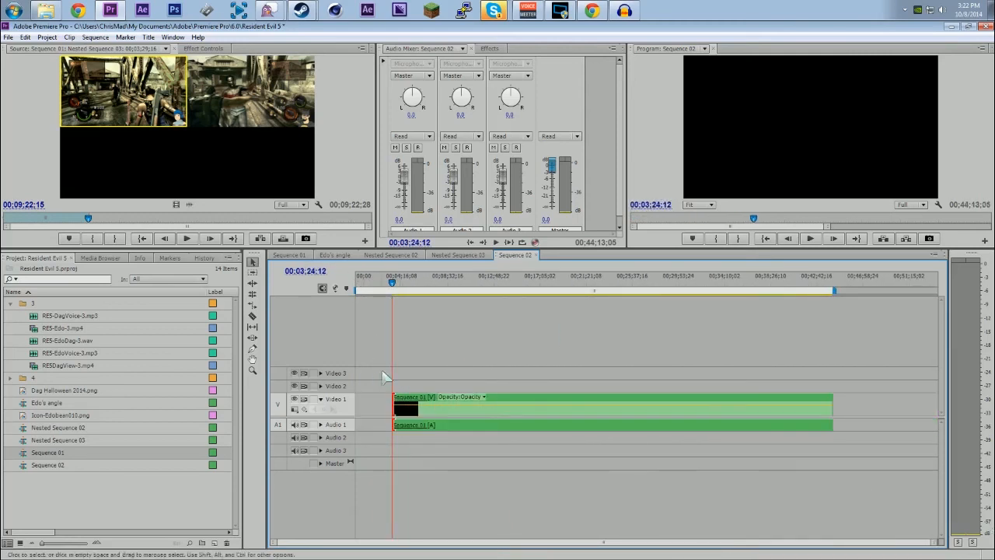
# Step: Compare Sequence 01 with Sequence 02 and scrub the nested clip to 00;11;30;29
pyautogui.click(289, 256)
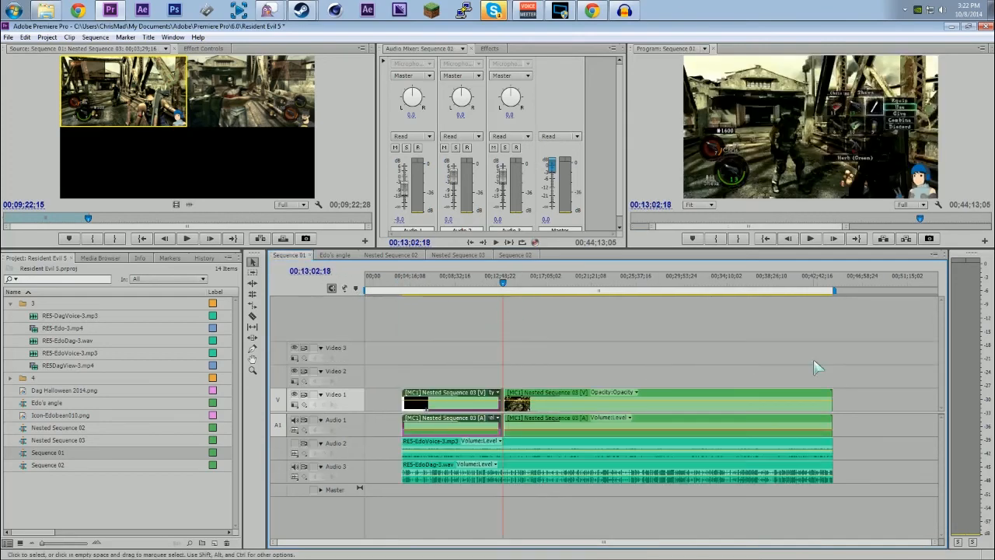
pyautogui.click(515, 255)
pyautogui.moveTo(457, 285); pyautogui.dragTo(481, 303)
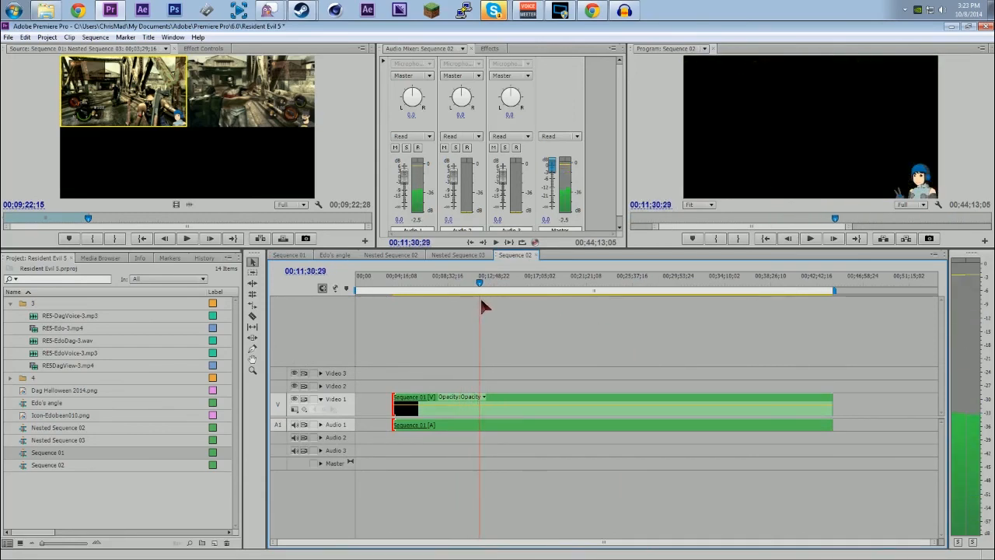
# Step: Try scaling the nested Sequence 01 clip through its Motion effect, and undo the scale change
pyautogui.click(552, 403)
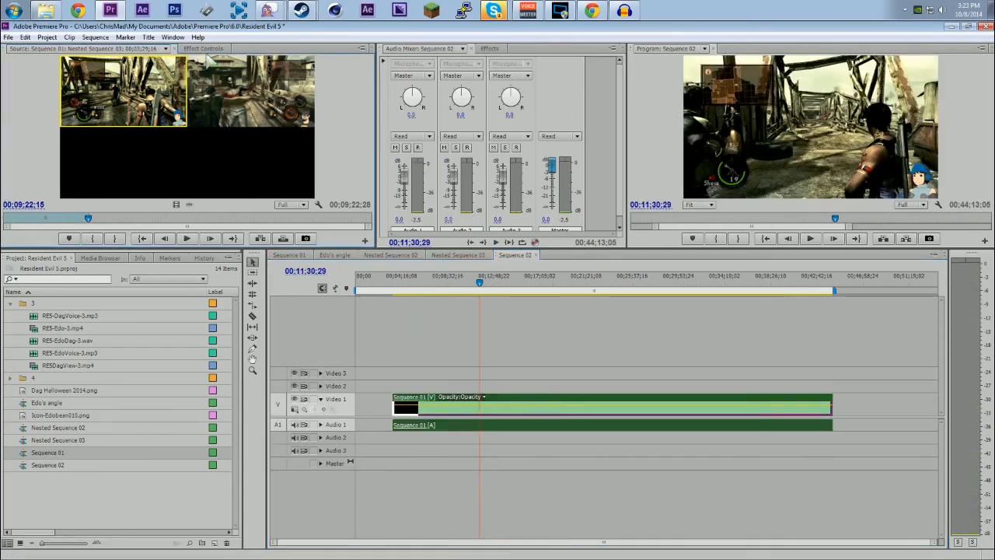
pyautogui.click(204, 48)
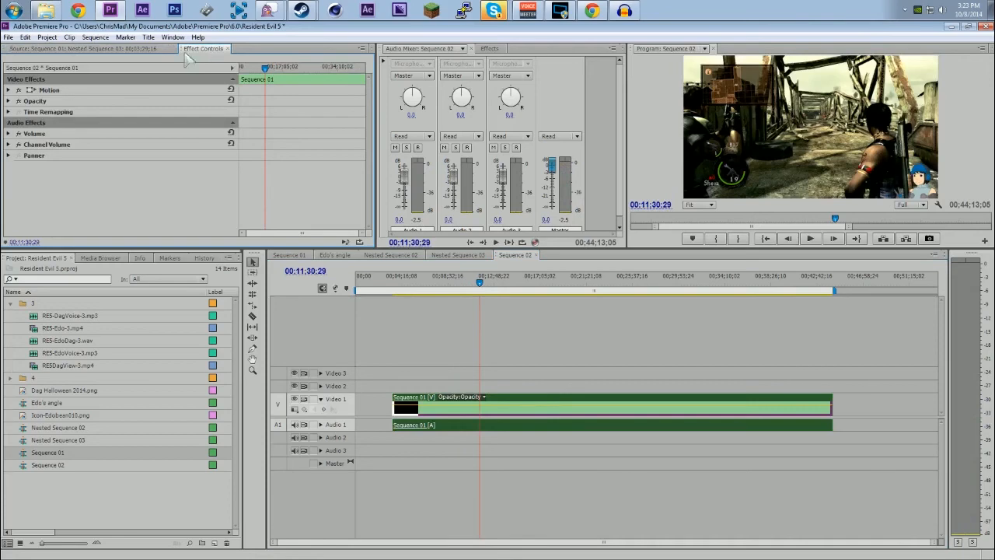
pyautogui.click(10, 91)
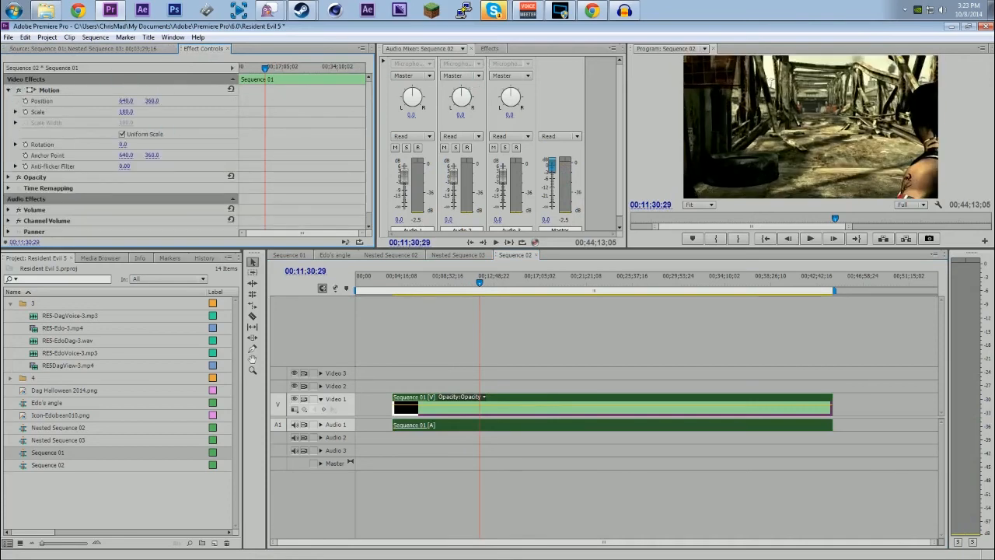
pyautogui.moveTo(144, 112); pyautogui.dragTo(127, 112)
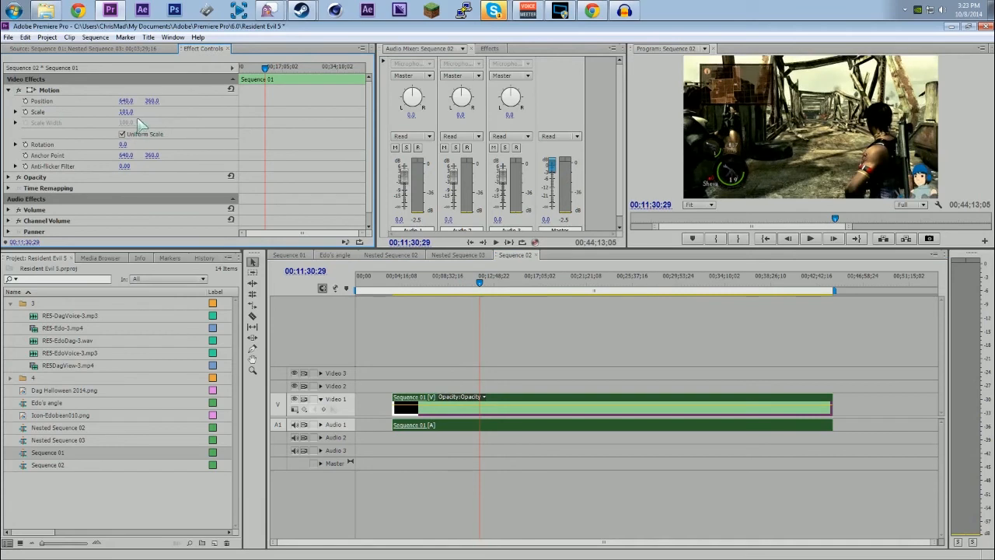
pyautogui.hotkey('ctrl', 'z')
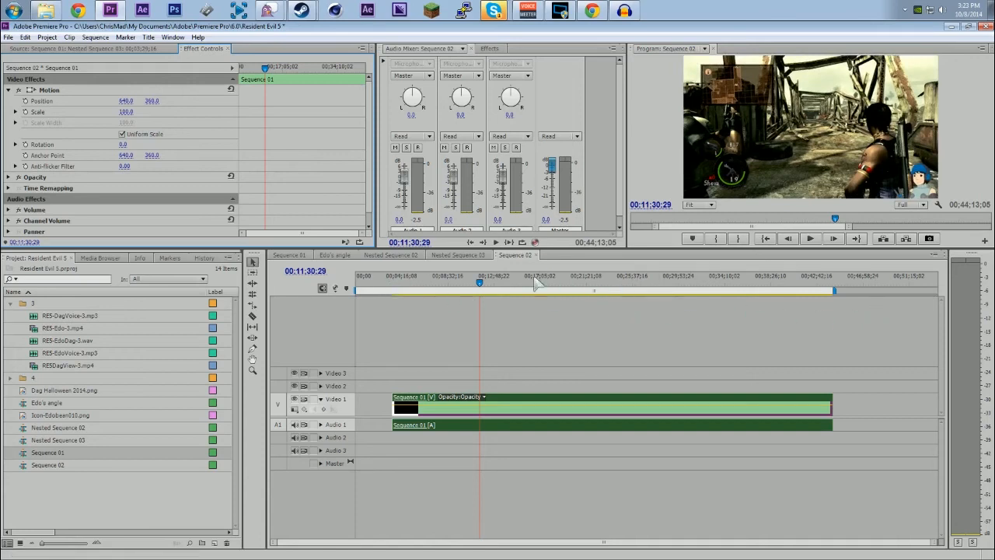
# Step: Split the nested Sequence 01 clip at four points, including 00;15;38;18 and about 00;25;23
pyautogui.click(507, 286)
pyautogui.hotkey('ctrl', 'k')
pyautogui.moveTo(513, 285); pyautogui.dragTo(525, 285)
pyautogui.hotkey('ctrl', 'k')
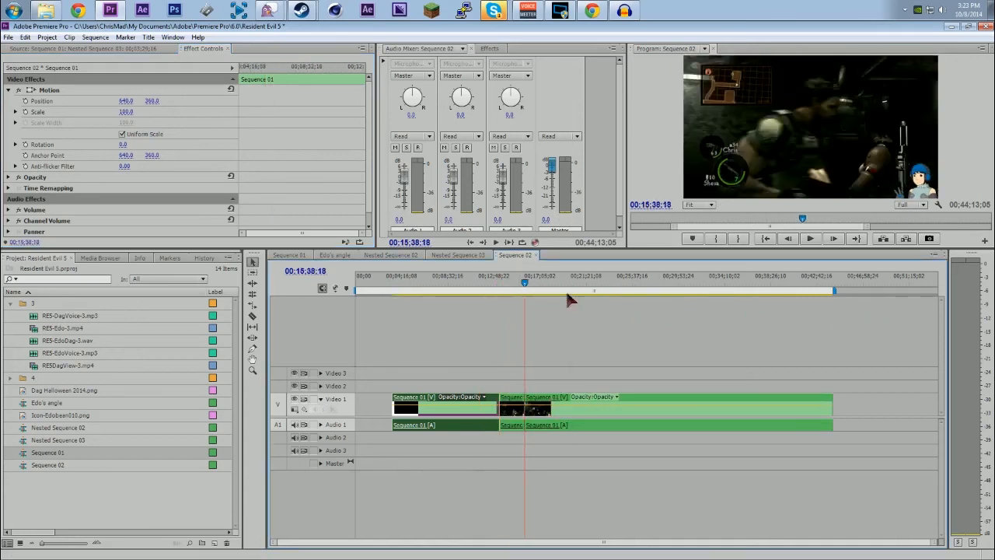
pyautogui.click(586, 285)
pyautogui.hotkey('ctrl', 'k')
pyautogui.click(629, 286)
pyautogui.press('space')
pyautogui.hotkey('ctrl', 'k')
# Step: Delete the second and fourth segments of the split clip in Sequence 02 and move the remaining segments together to close the gaps
pyautogui.click(598, 411)
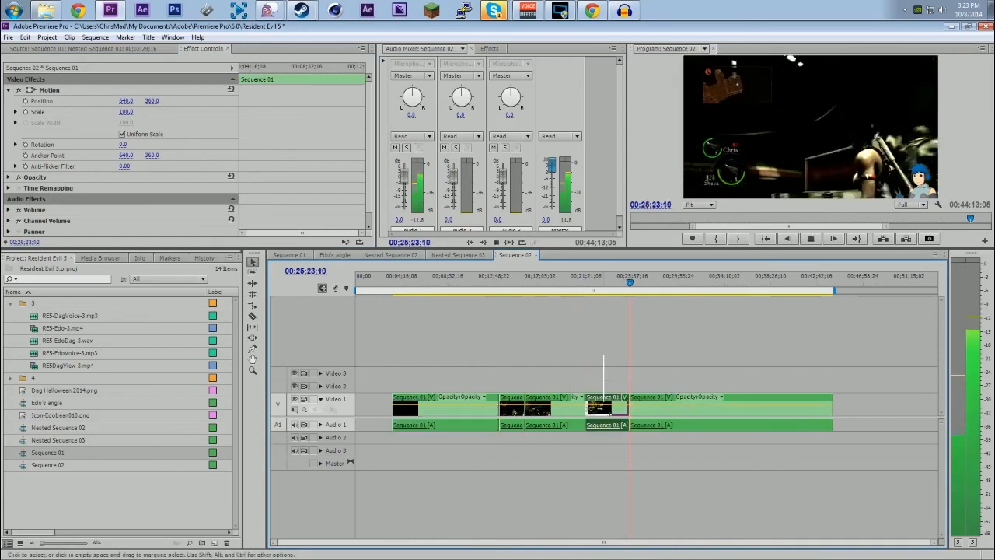
pyautogui.press('Delete')
pyautogui.click(519, 426)
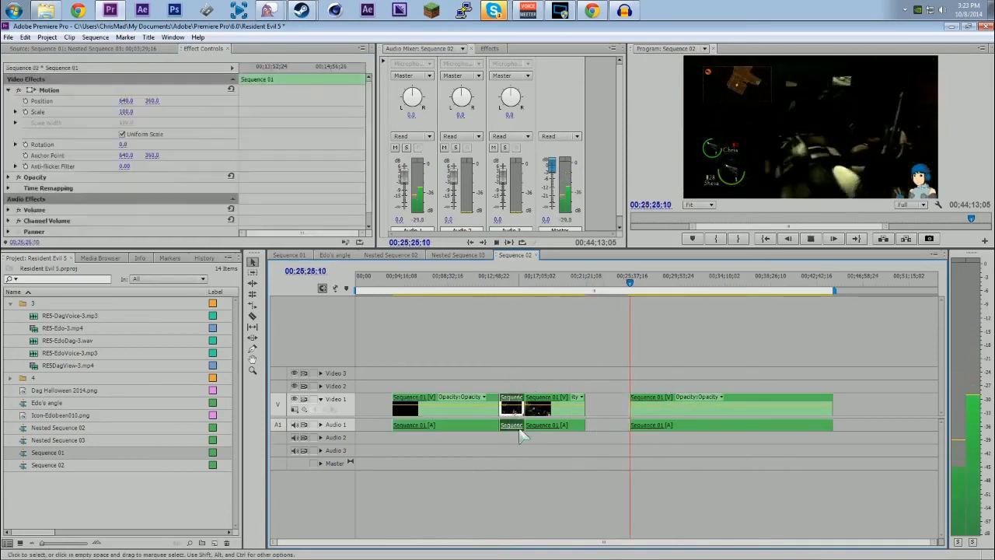
pyautogui.press('Delete')
pyautogui.moveTo(550, 405); pyautogui.dragTo(523, 406)
pyautogui.moveTo(703, 409); pyautogui.dragTo(633, 409)
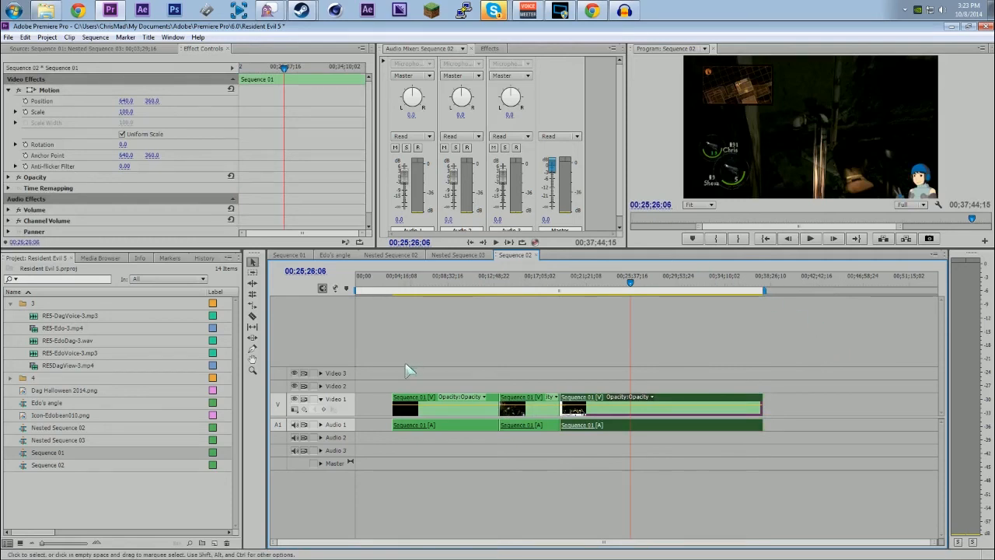
# Step: Open Sequence 01 from its nested clip and compare its full multi-camera edit with the trimmed Sequence 02
pyautogui.doubleClick(422, 404)
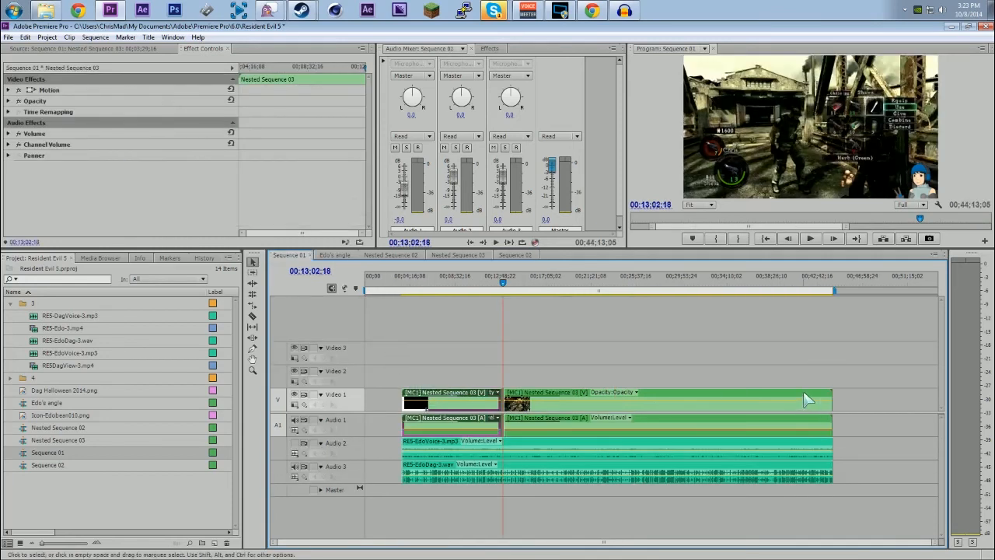
pyautogui.click(509, 255)
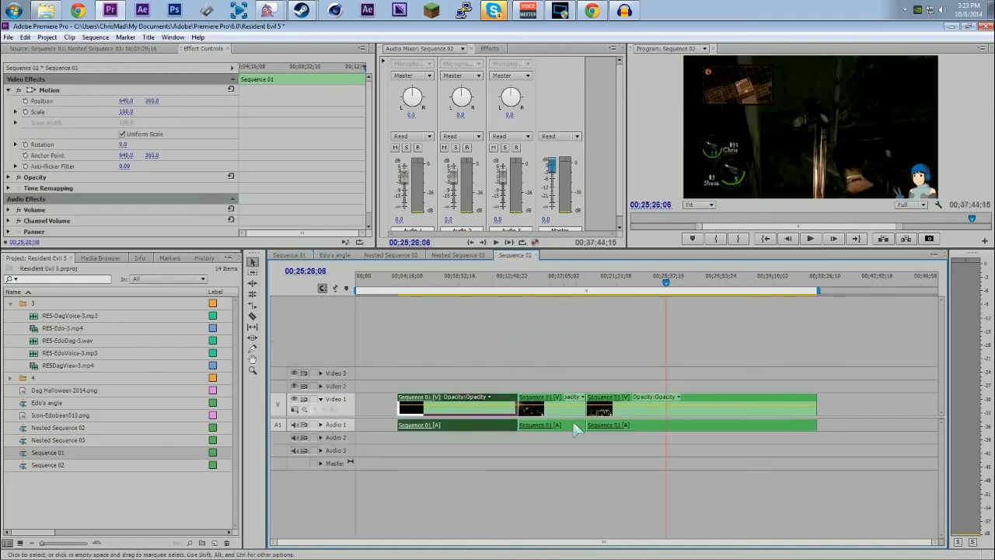
pyautogui.click(288, 255)
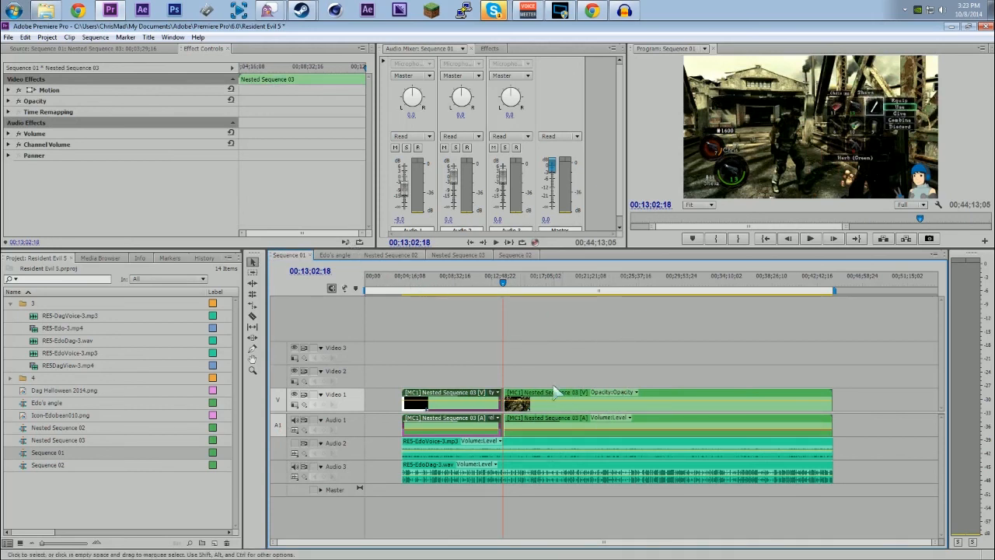
# Step: Examine the gameplay and icon layers in Nested Sequence 02 and return to Sequence 01
pyautogui.click(389, 256)
pyautogui.click(288, 255)
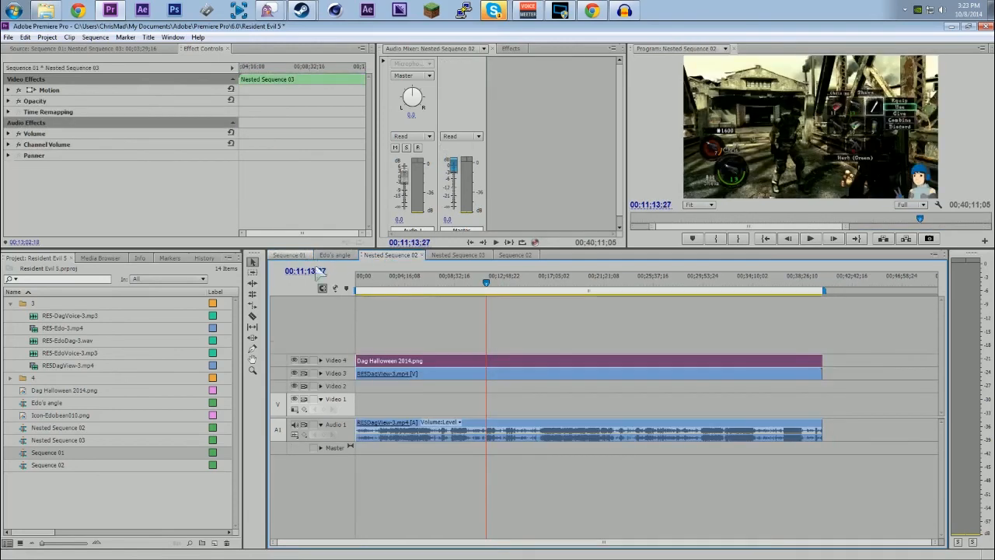
pyautogui.click(397, 254)
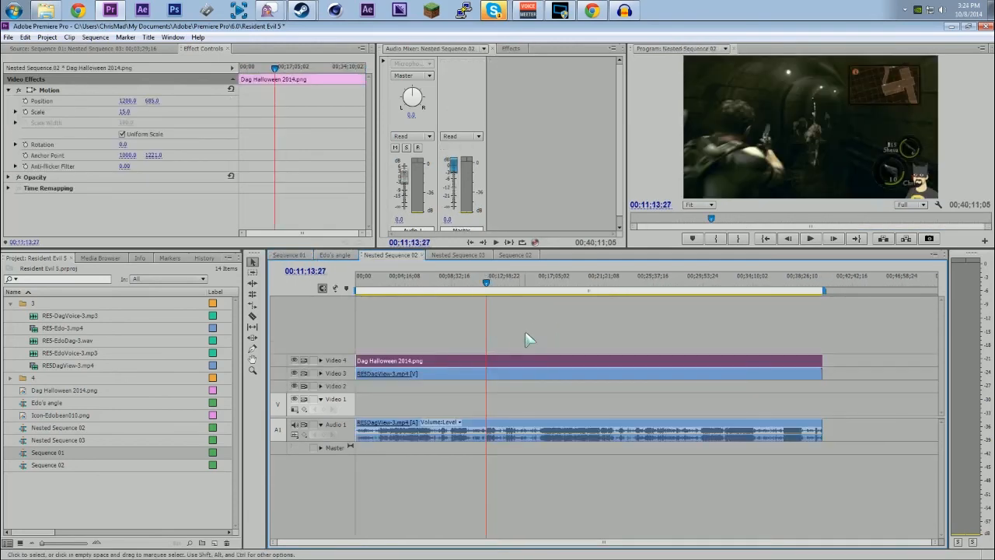
pyautogui.click(288, 255)
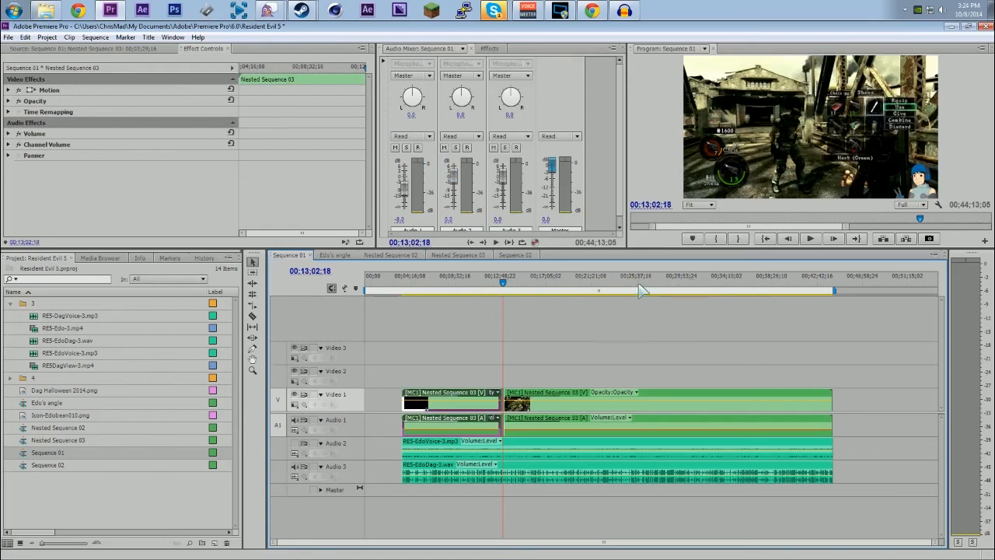
# Step: Look closely at the camera cuts in Sequence 01, and place the playhead at 00;13;21;10 in Sequence 02
pyautogui.moveTo(933, 544); pyautogui.dragTo(773, 542)
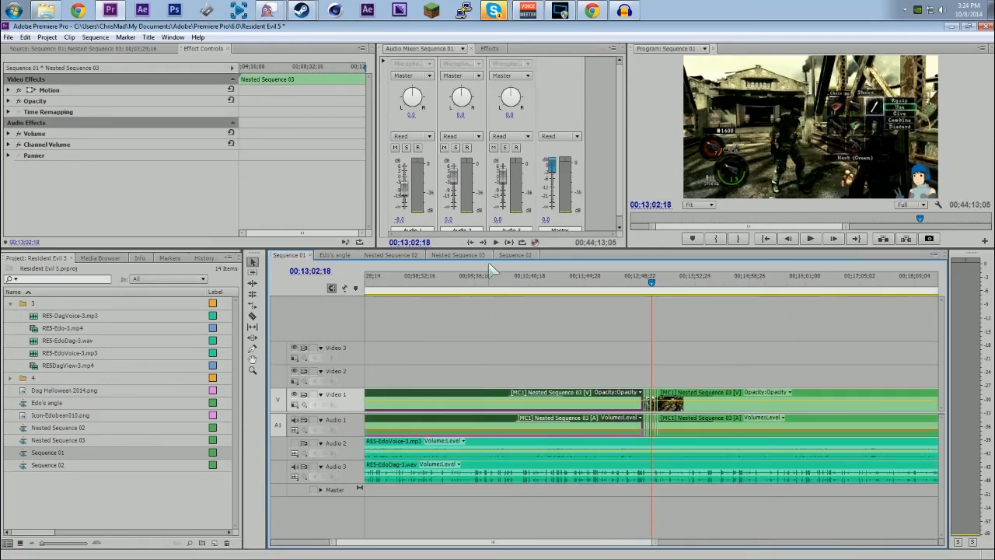
pyautogui.click(510, 255)
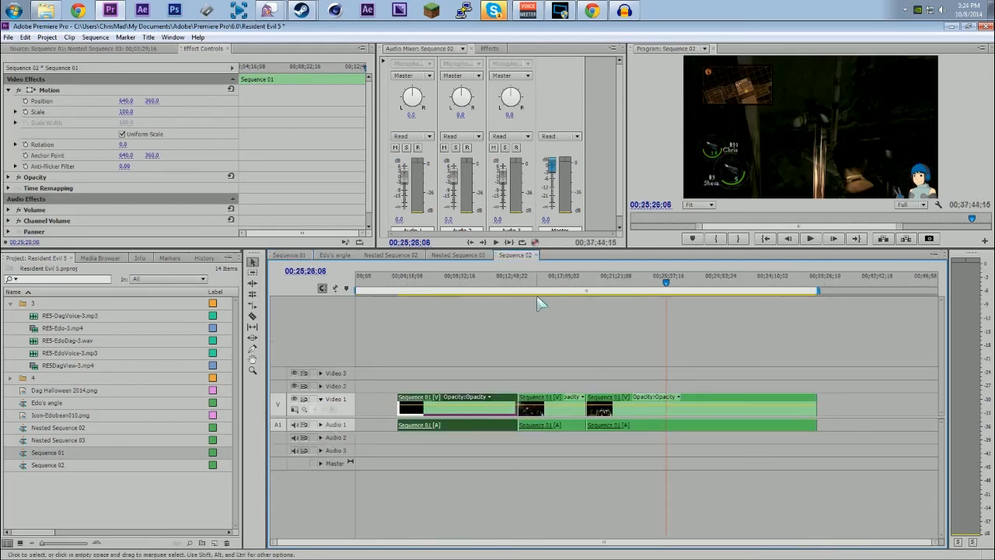
pyautogui.click(518, 281)
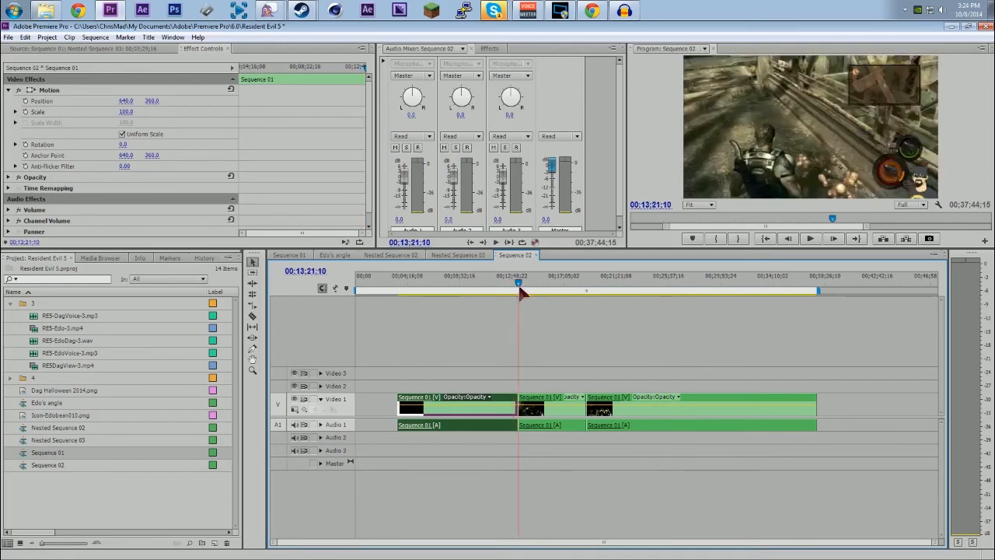
# Step: Open Sequence 01 from the second nested clip to check its source edit, and return to Sequence 02
pyautogui.doubleClick(556, 408)
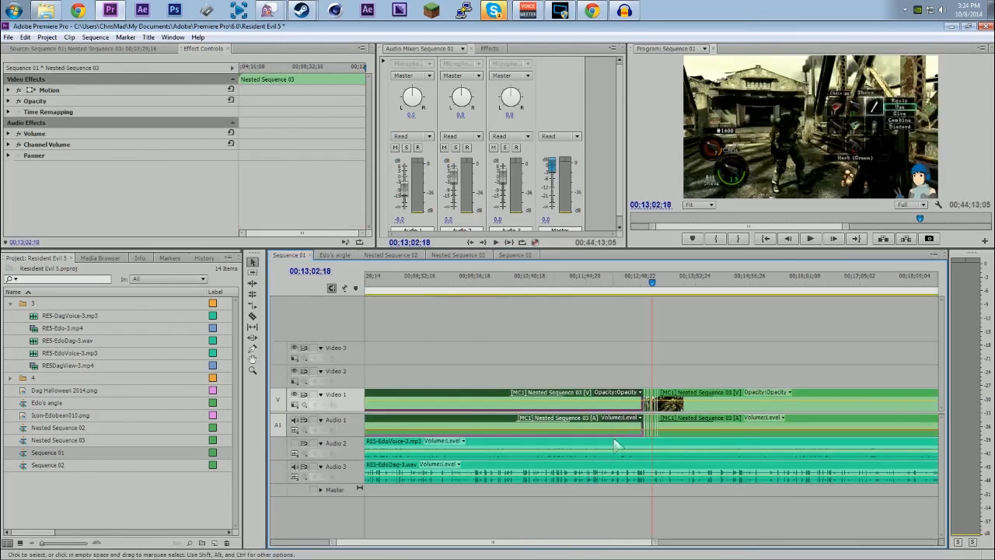
pyautogui.click(513, 256)
pyautogui.click(514, 256)
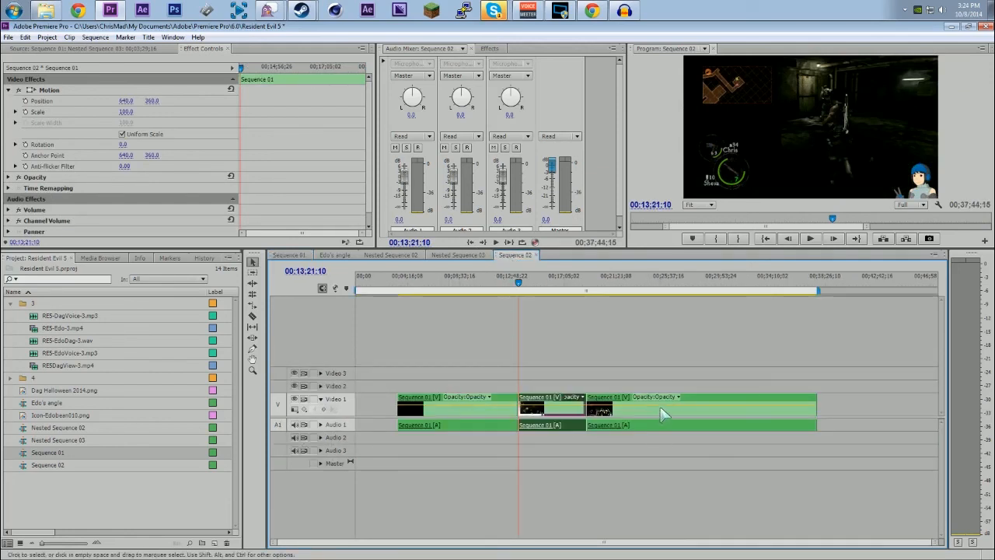
# Step: Overlay Dag Halloween 2014.png on Video 2 across the whole edit in Sequence 02 and set its scale to 32
pyautogui.click(69, 391)
pyautogui.moveTo(68, 390); pyautogui.dragTo(400, 386)
pyautogui.click(17, 90)
pyautogui.moveTo(124, 111); pyautogui.dragTo(78, 111)
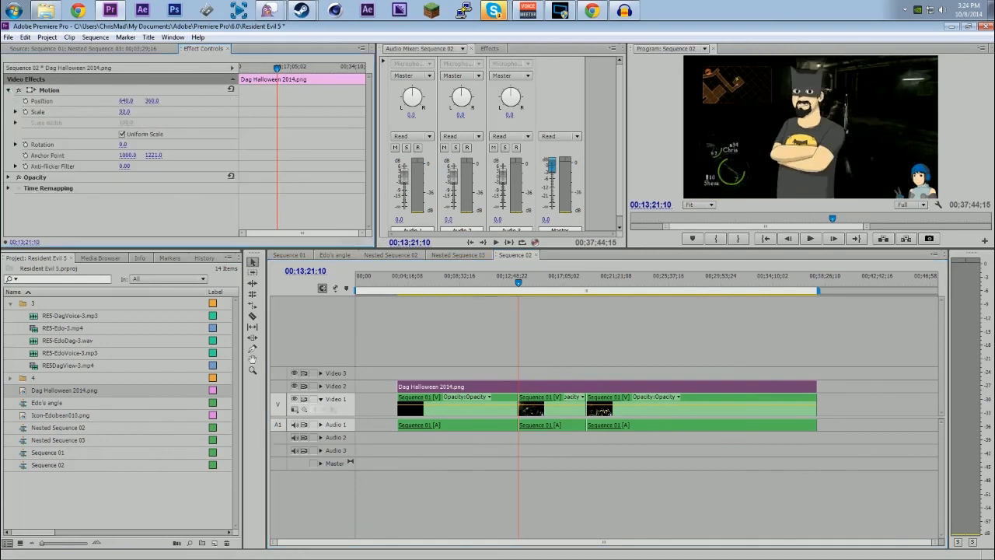
# Step: Check the Sequence 01 edit again and delete the Dag Halloween 2014.png overlay from Video 2 in Sequence 02
pyautogui.click(288, 256)
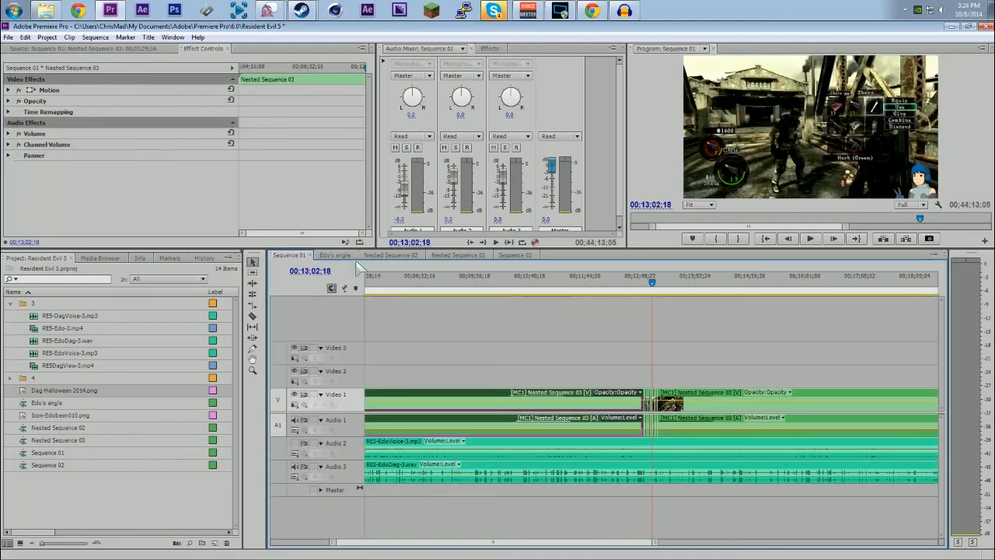
pyautogui.click(516, 256)
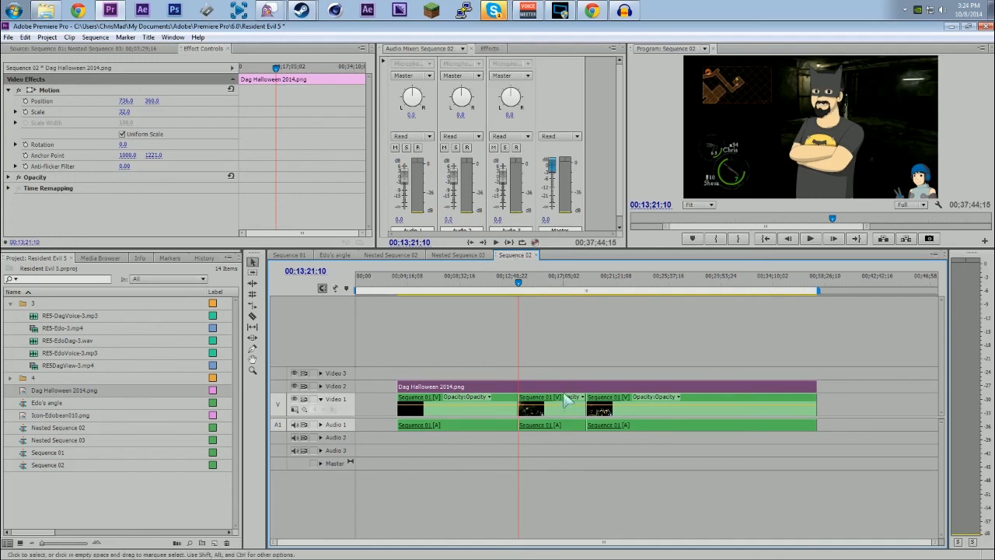
pyautogui.press('Delete')
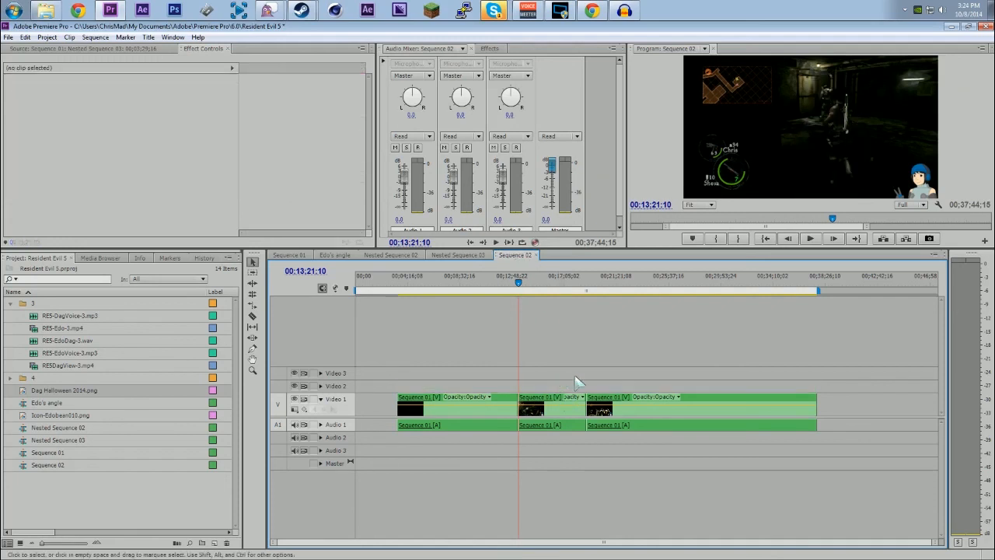